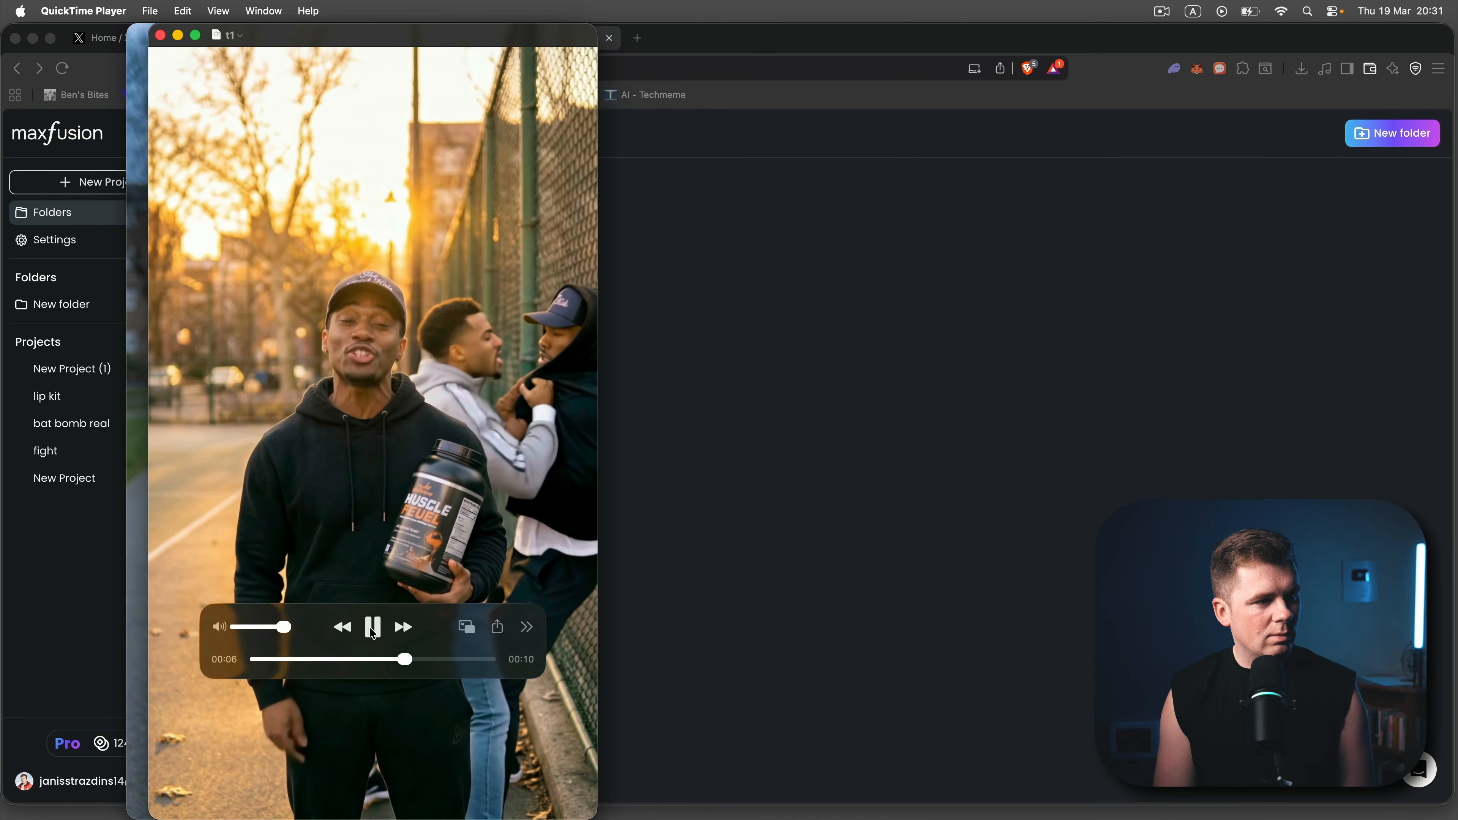
- Watch the sample ad clips for the protein powder, the lip kit and the bath bombs
{"action": "left_click", "coordinate": [374, 628]}
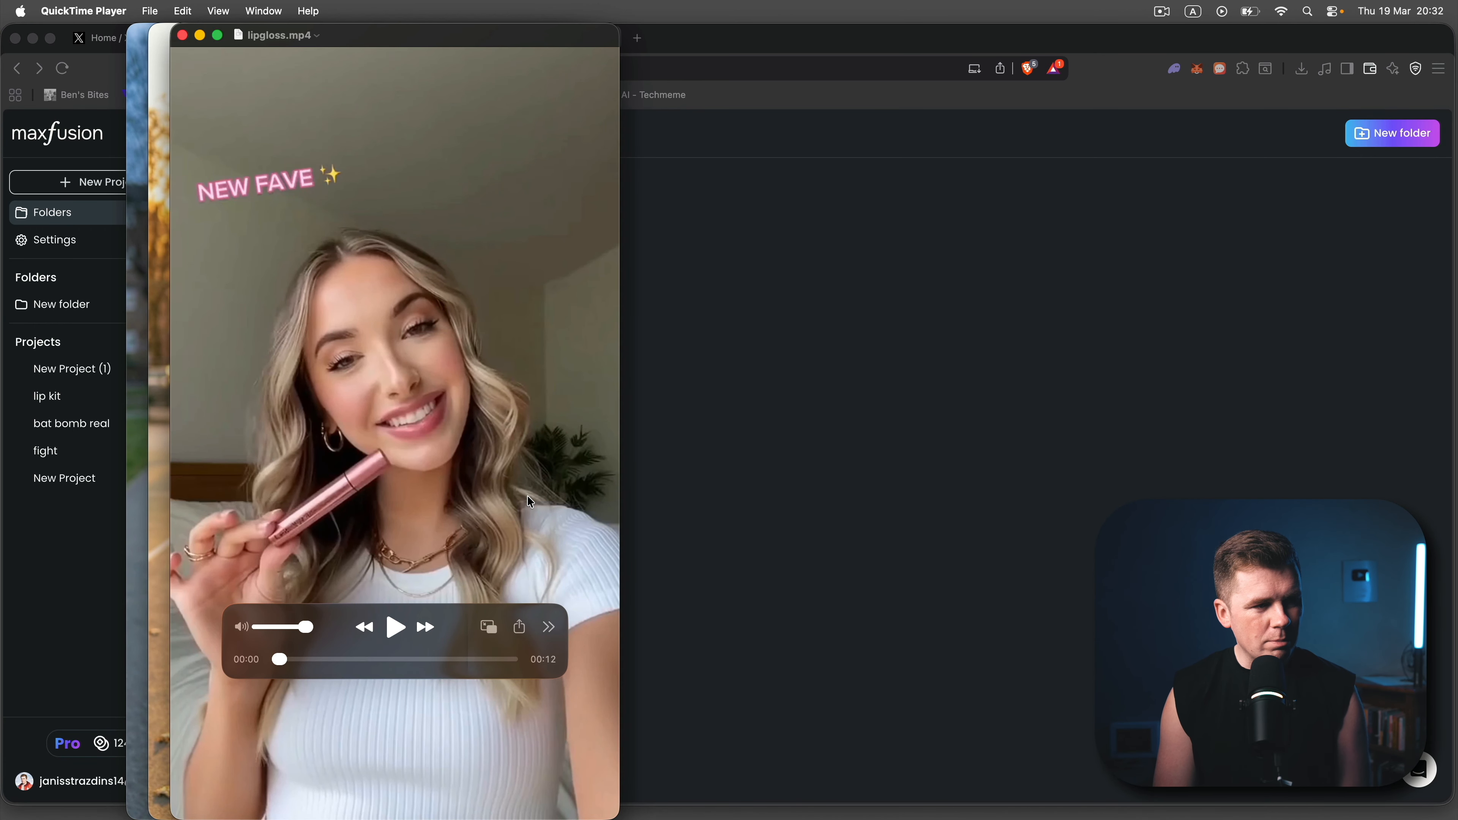
{"action": "left_click", "coordinate": [391, 628]}
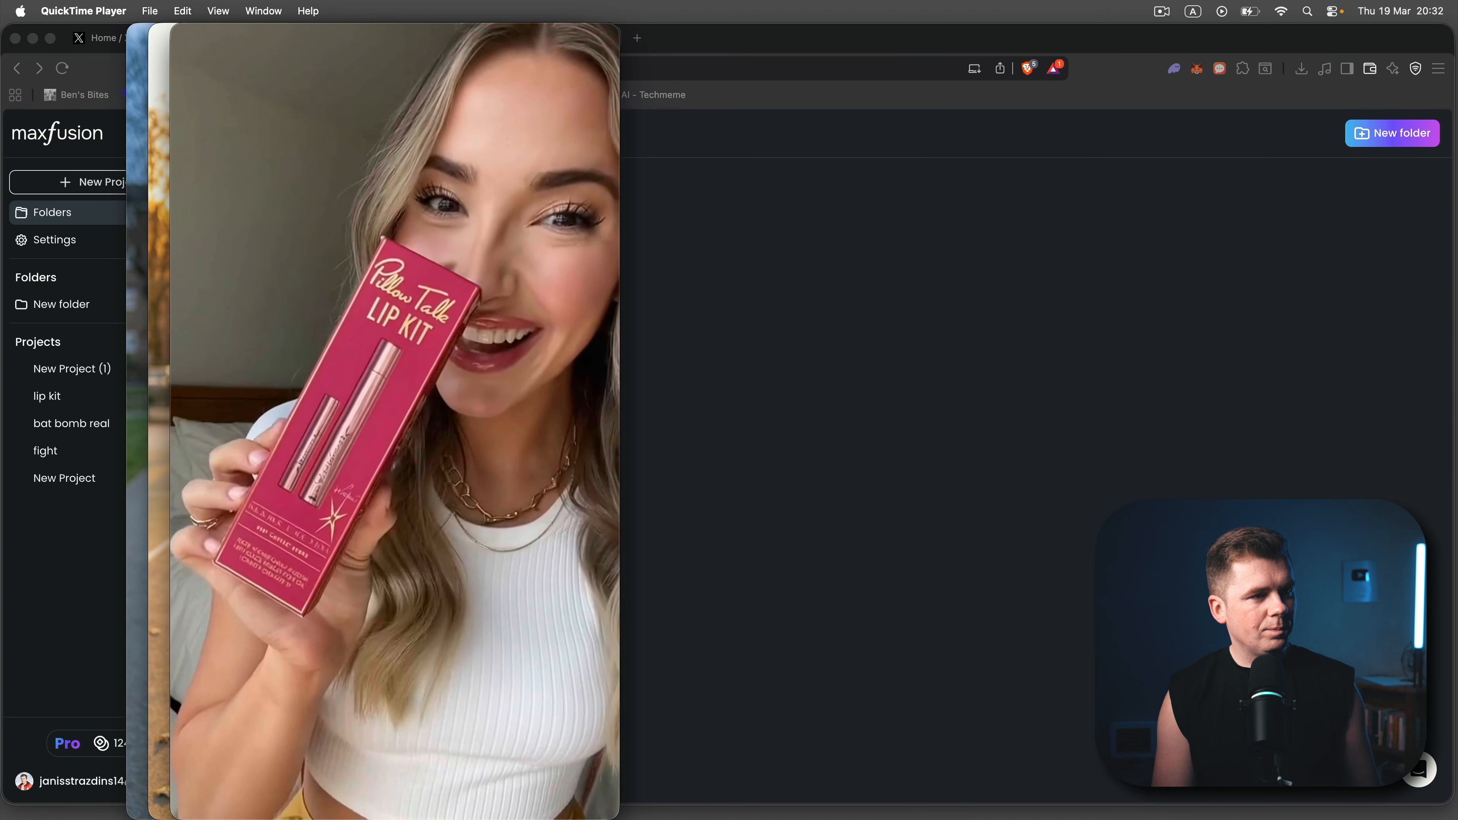
{"action": "mouse_move", "coordinate": [388, 553]}
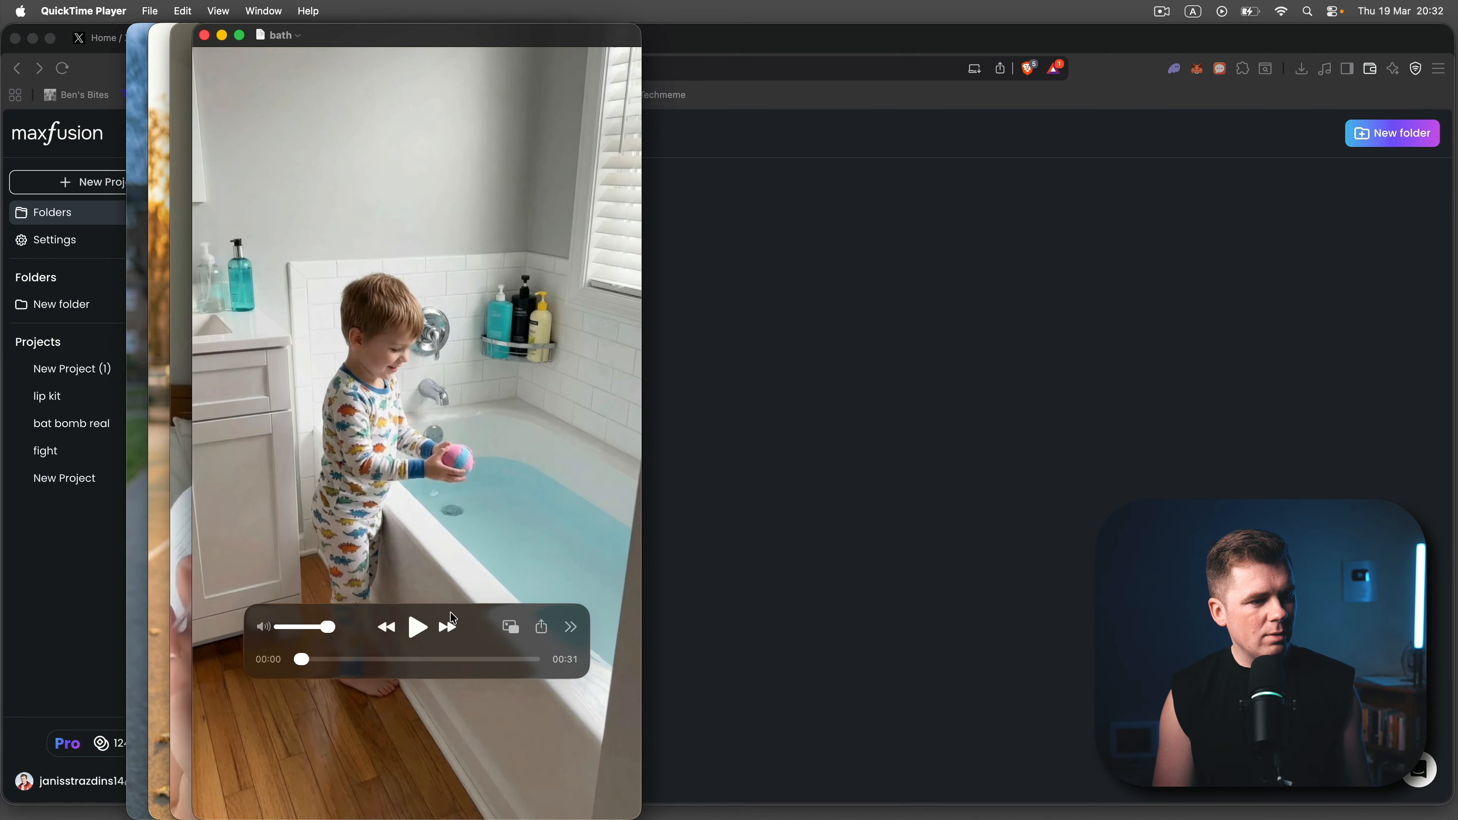
{"action": "left_click", "coordinate": [418, 627]}
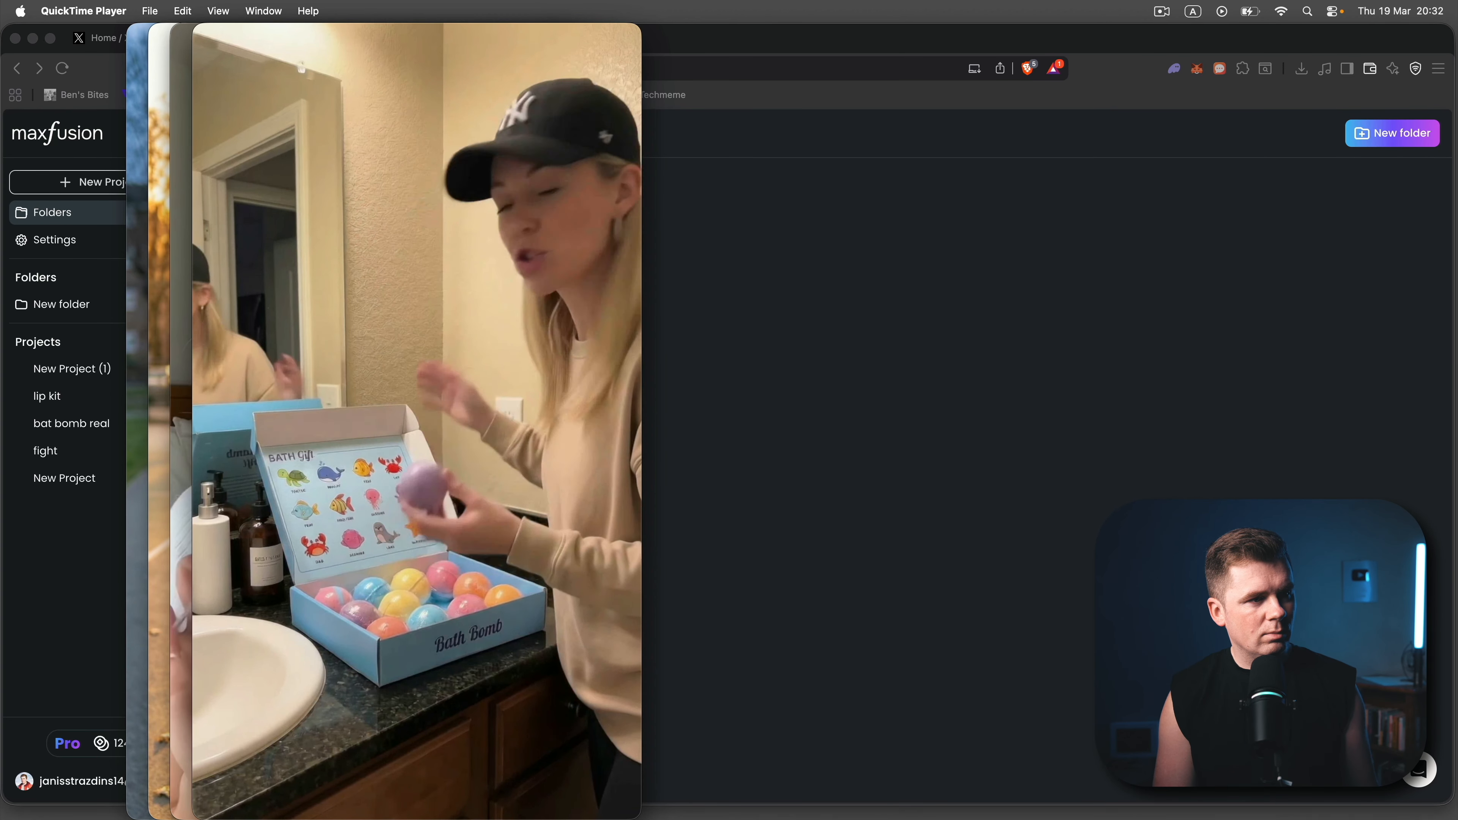
{"action": "left_click", "coordinate": [418, 627]}
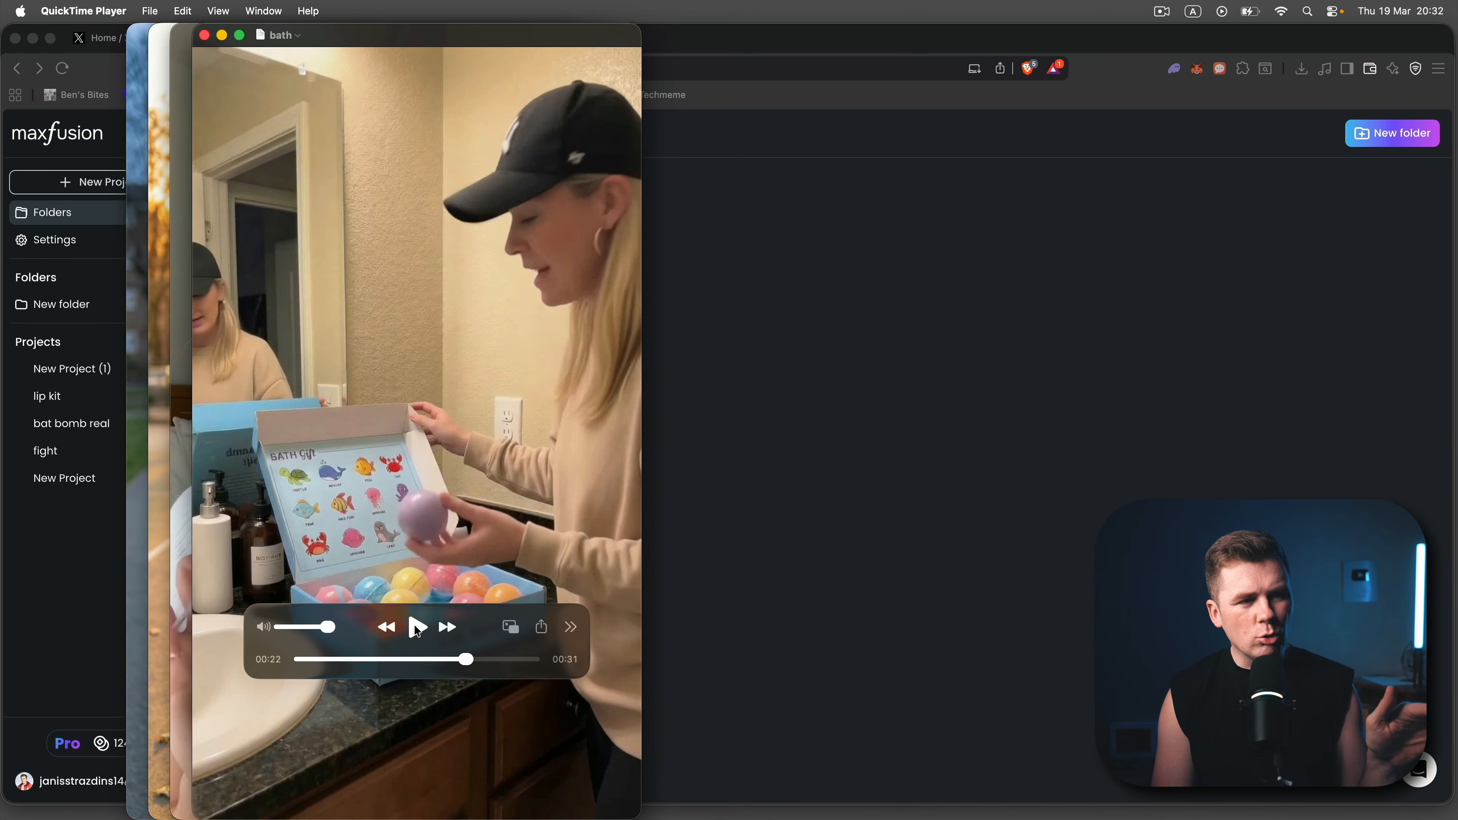
- Switch to Maxfusion in the browser, create a new project and upload the rapper clip to CopyLab as its reference video
{"action": "left_click", "coordinate": [792, 589]}
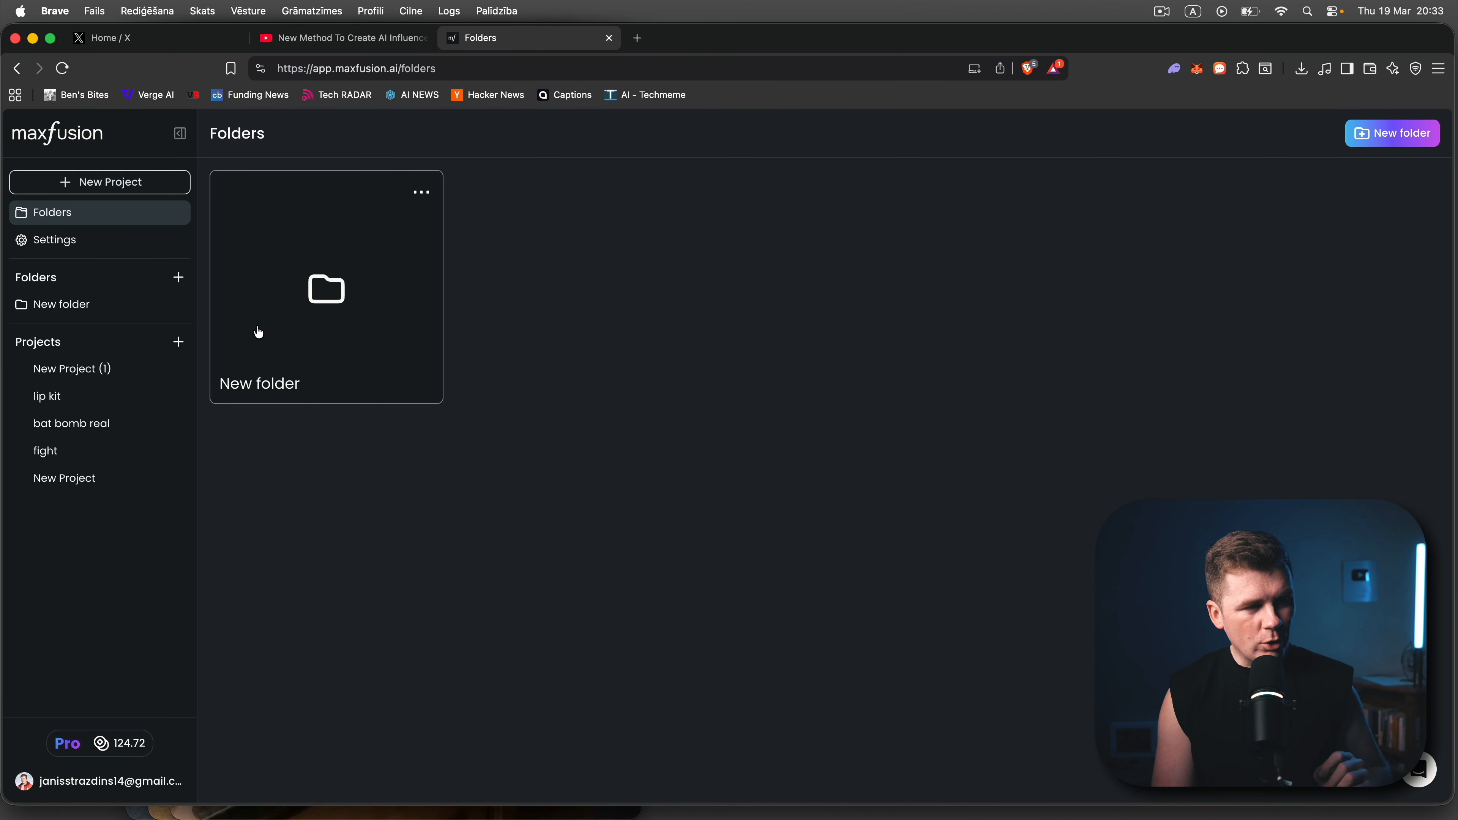
{"action": "left_click", "coordinate": [115, 182]}
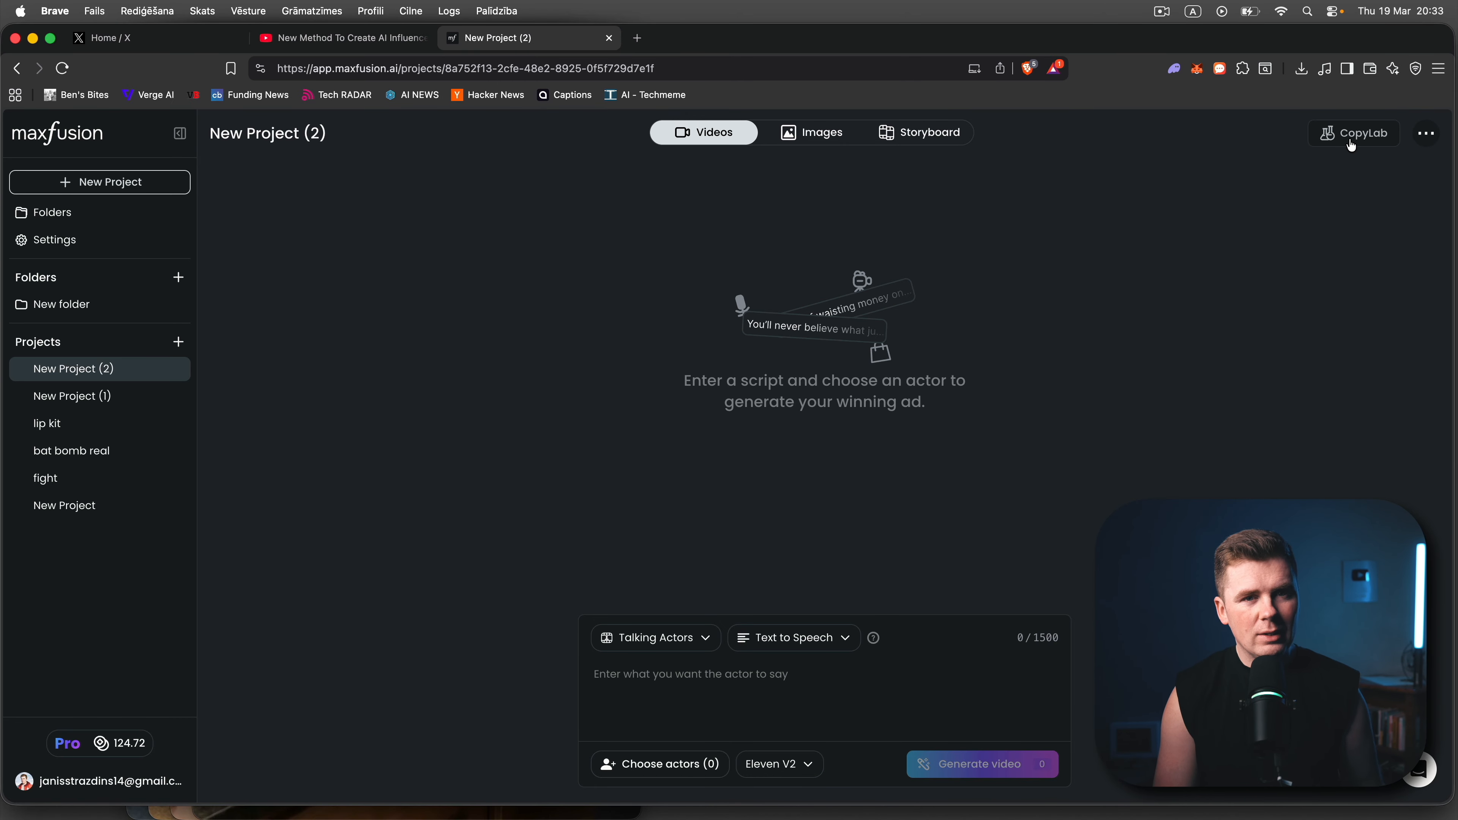
{"action": "left_click", "coordinate": [1335, 146]}
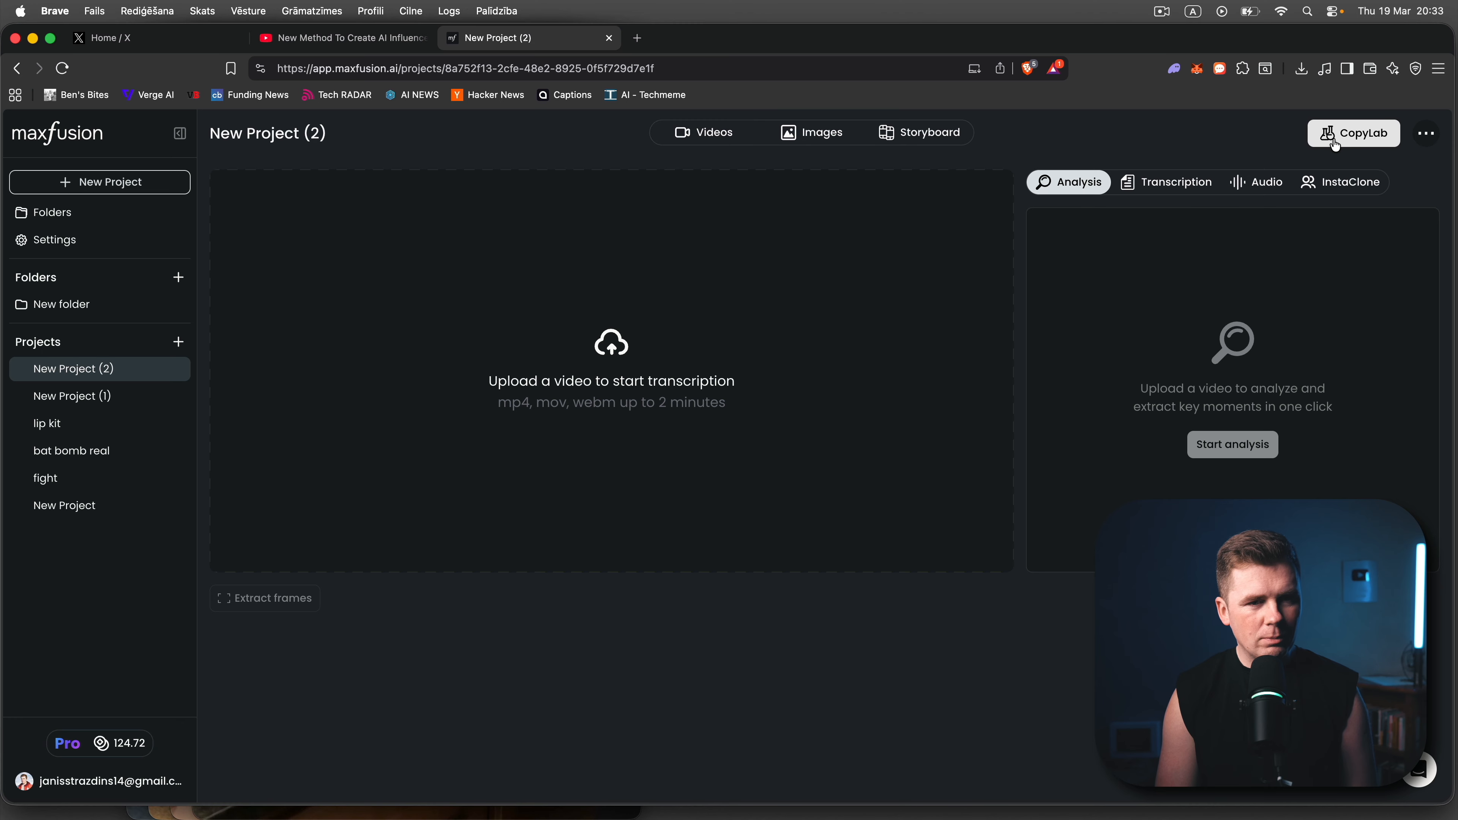
{"action": "left_click", "coordinate": [634, 400]}
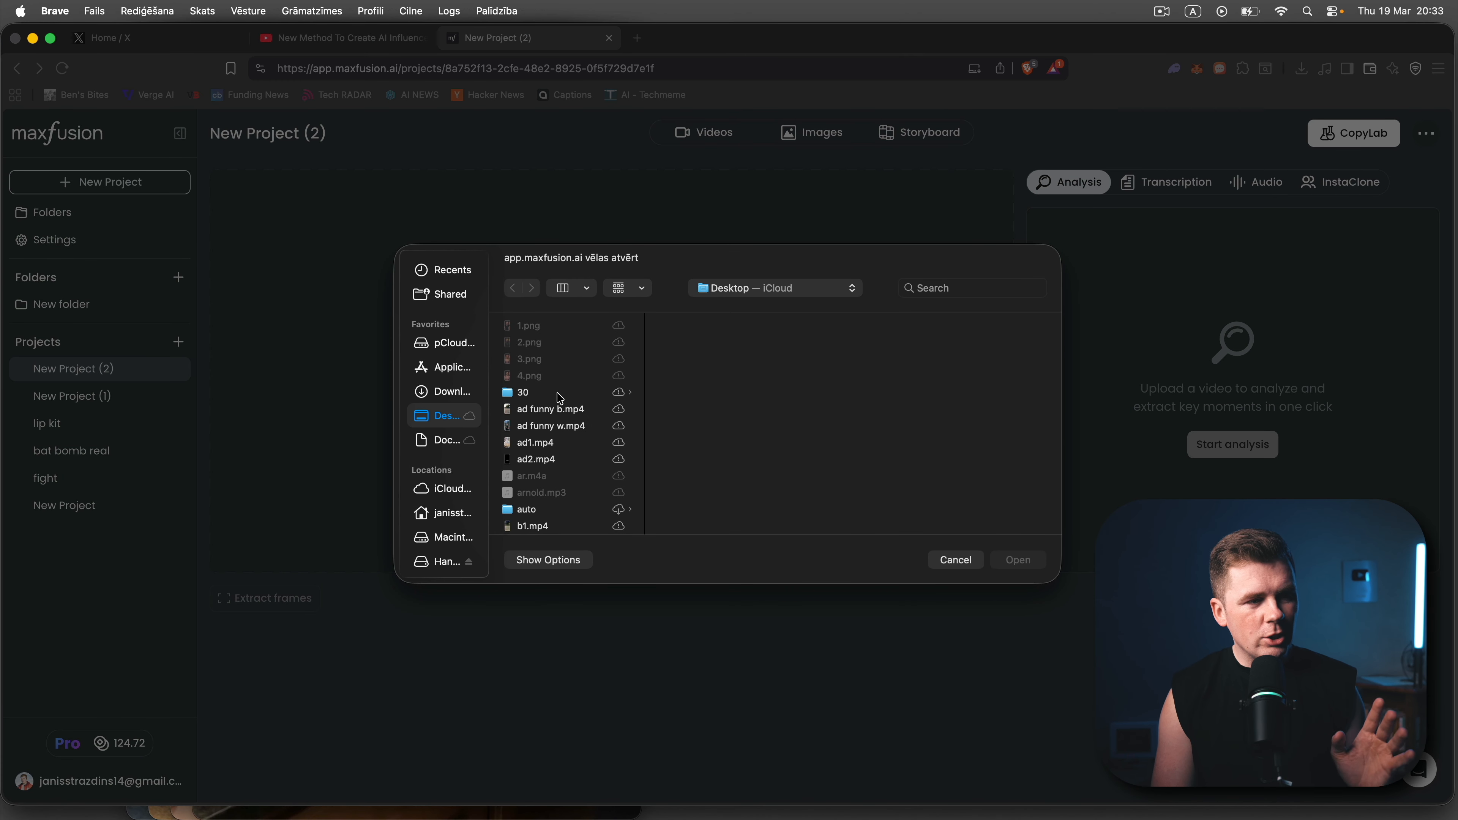
{"action": "left_click", "coordinate": [529, 444]}
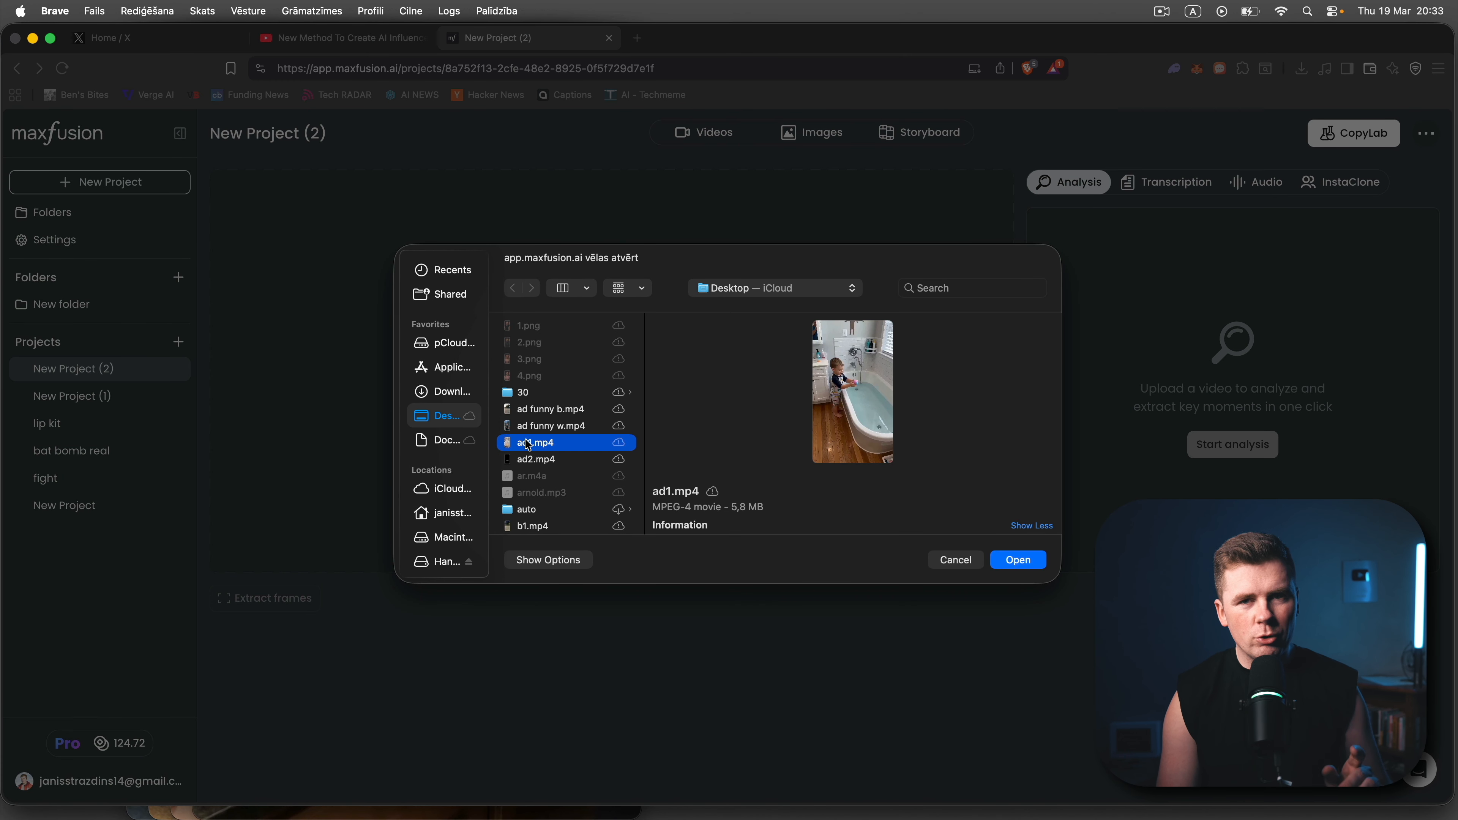
{"action": "double_click", "coordinate": [528, 443]}
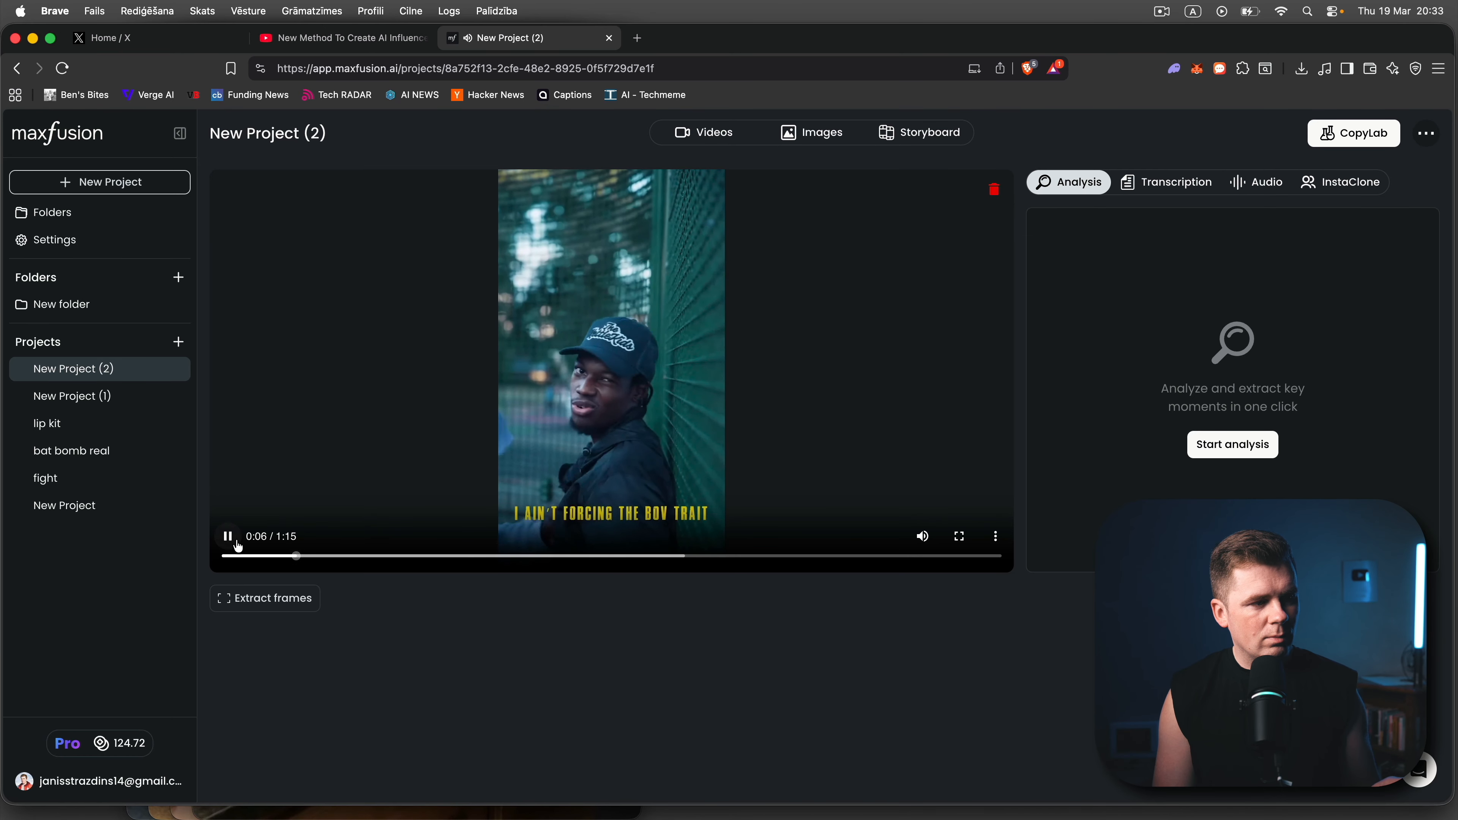
- Extract two frames from the reference video, at 0:02:82 and 0:05:94, and save them to the project
{"action": "left_click", "coordinate": [231, 542]}
{"action": "mouse_move", "coordinate": [230, 556]}
{"action": "left_mouse_down"}
{"action": "mouse_move", "coordinate": [289, 560]}
{"action": "mouse_move", "coordinate": [249, 558]}
{"action": "left_mouse_up"}
{"action": "left_click", "coordinate": [247, 603]}
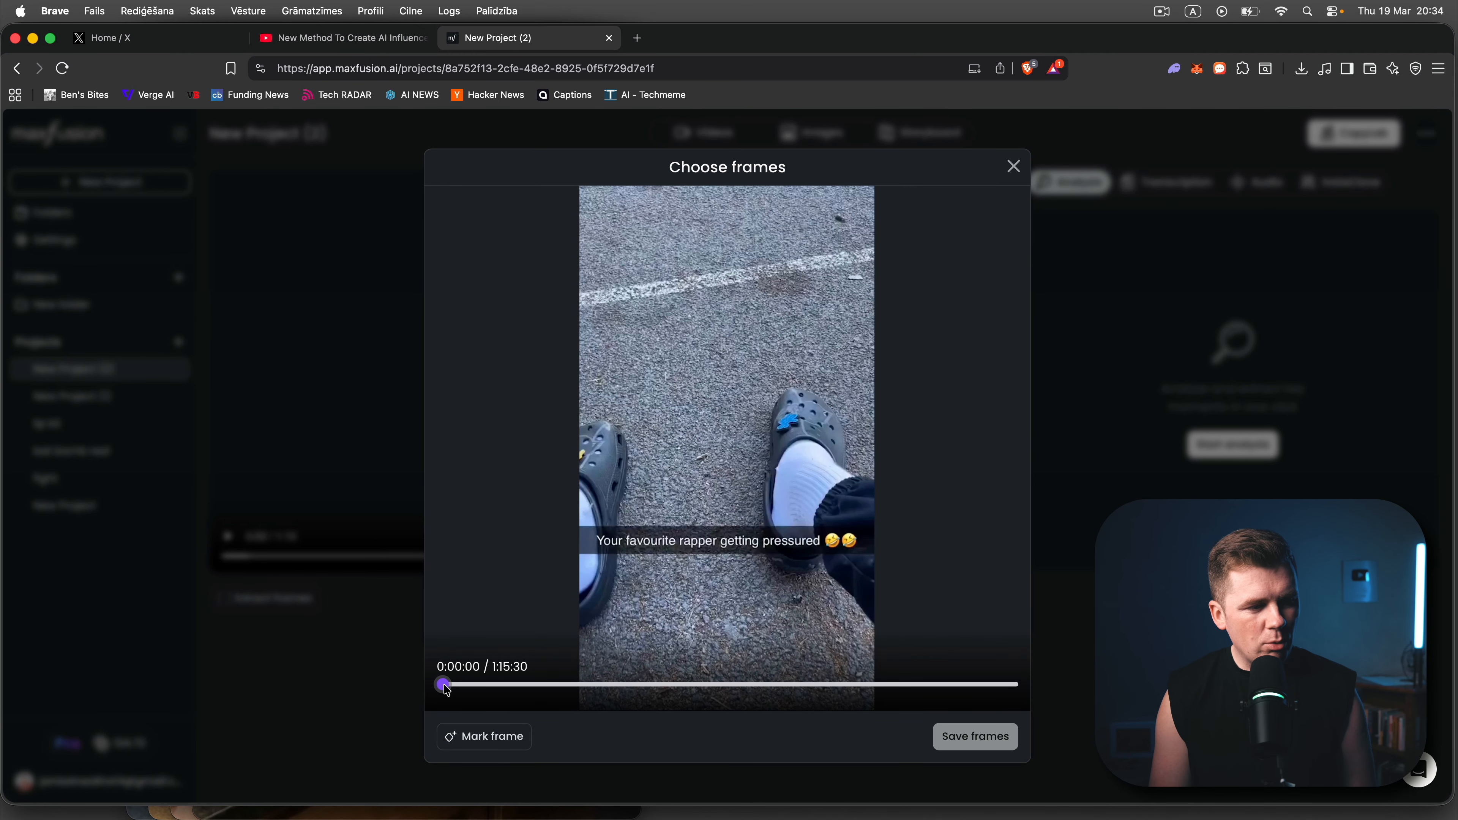
{"action": "left_click_drag", "start_coordinate": [447, 686], "coordinate": [463, 686]}
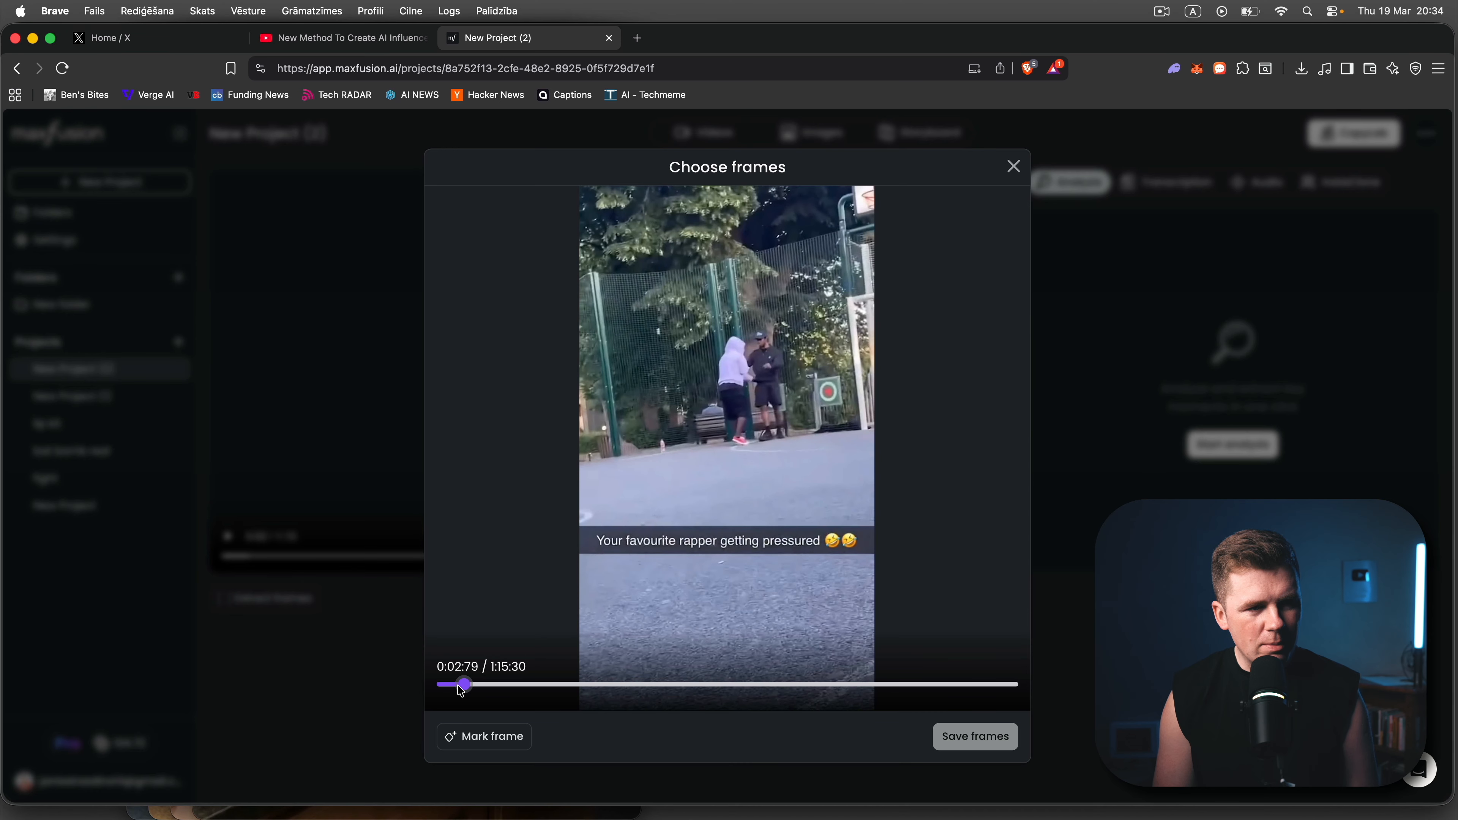
{"action": "key", "text": "Right"}
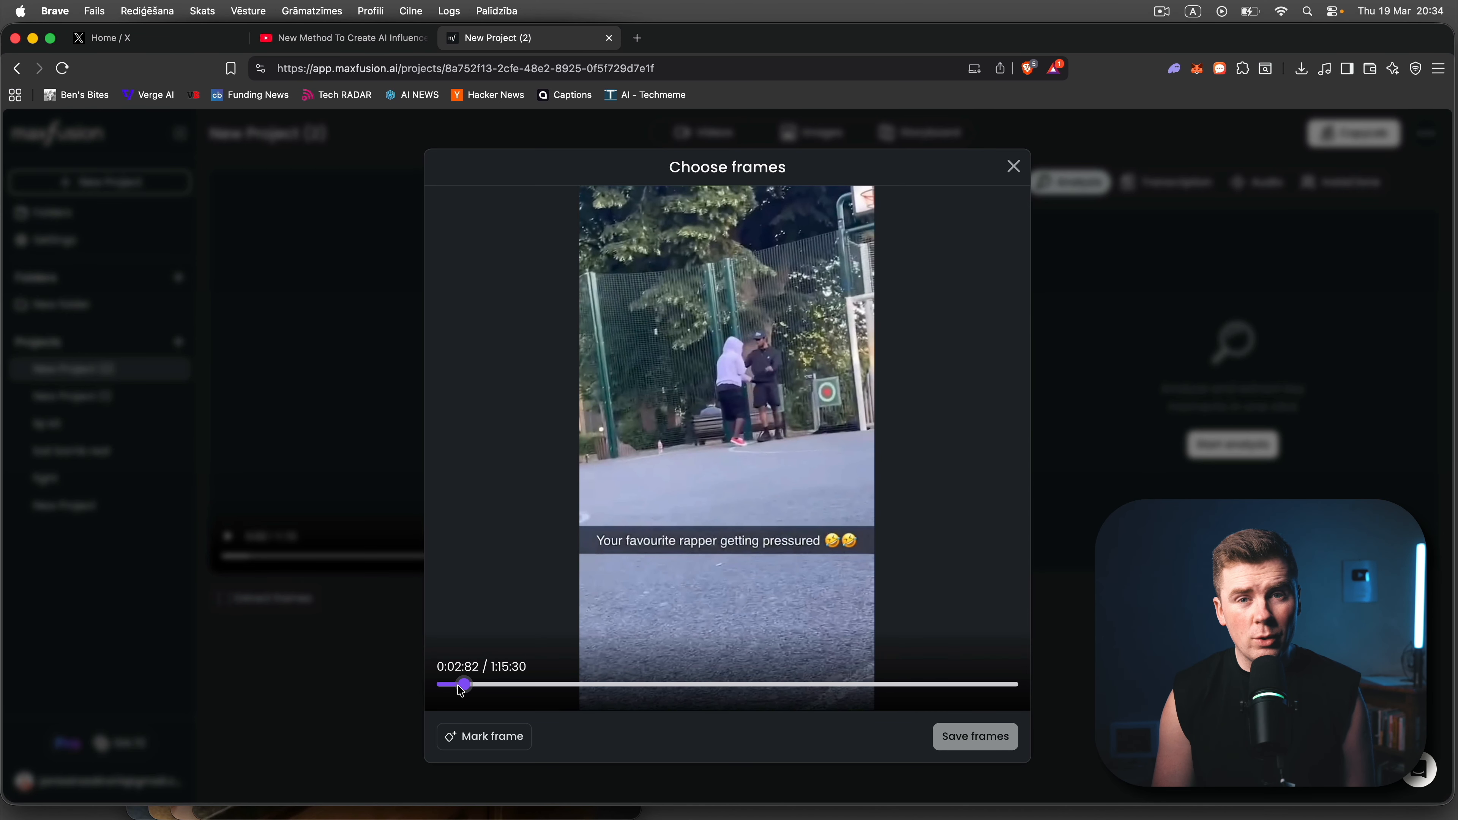
{"action": "left_click", "coordinate": [487, 735]}
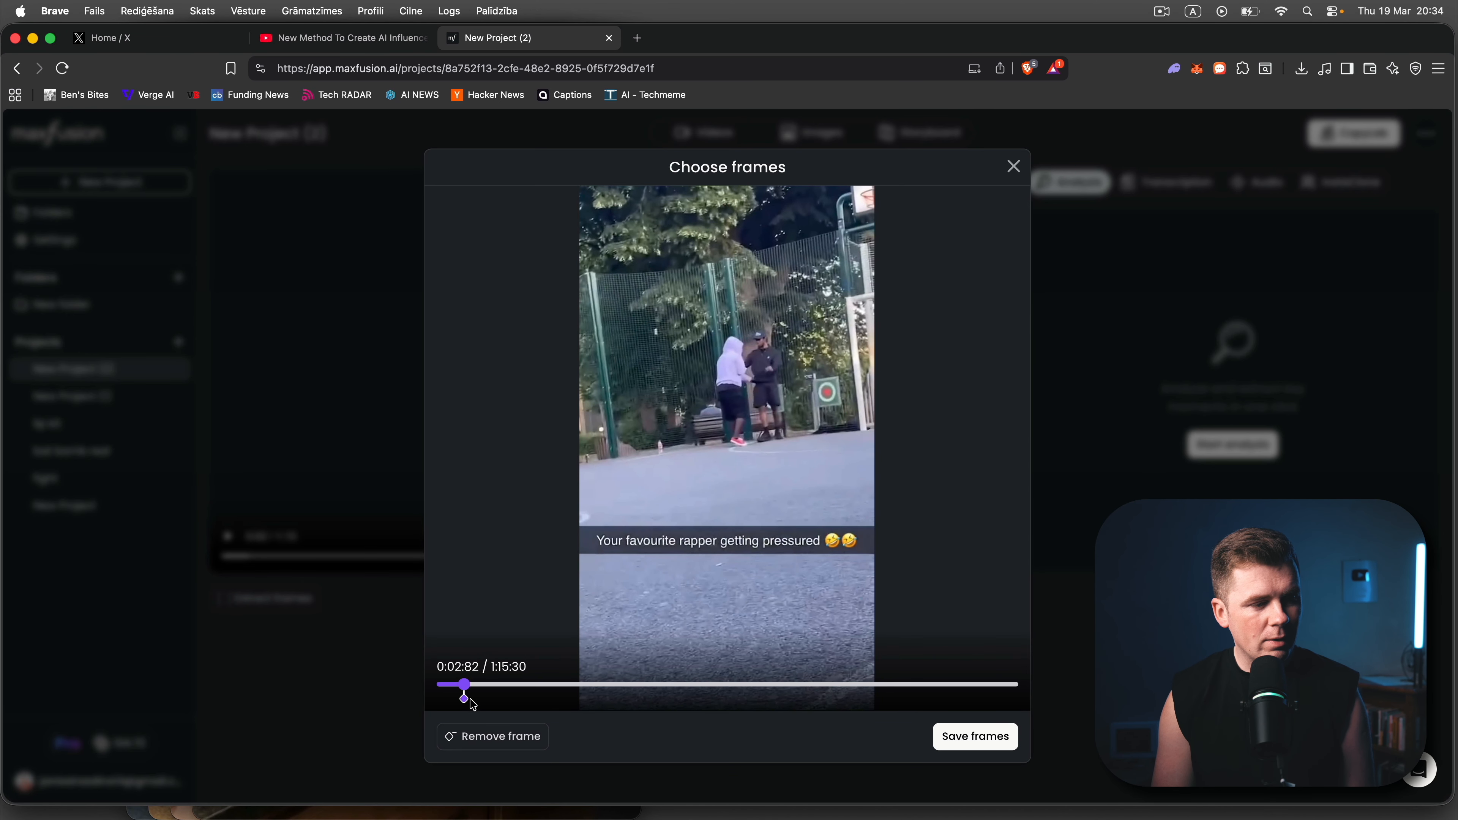
{"action": "mouse_move", "coordinate": [465, 693]}
{"action": "left_mouse_down"}
{"action": "mouse_move", "coordinate": [486, 693]}
{"action": "mouse_move", "coordinate": [434, 691]}
{"action": "mouse_move", "coordinate": [465, 695]}
{"action": "left_mouse_up"}
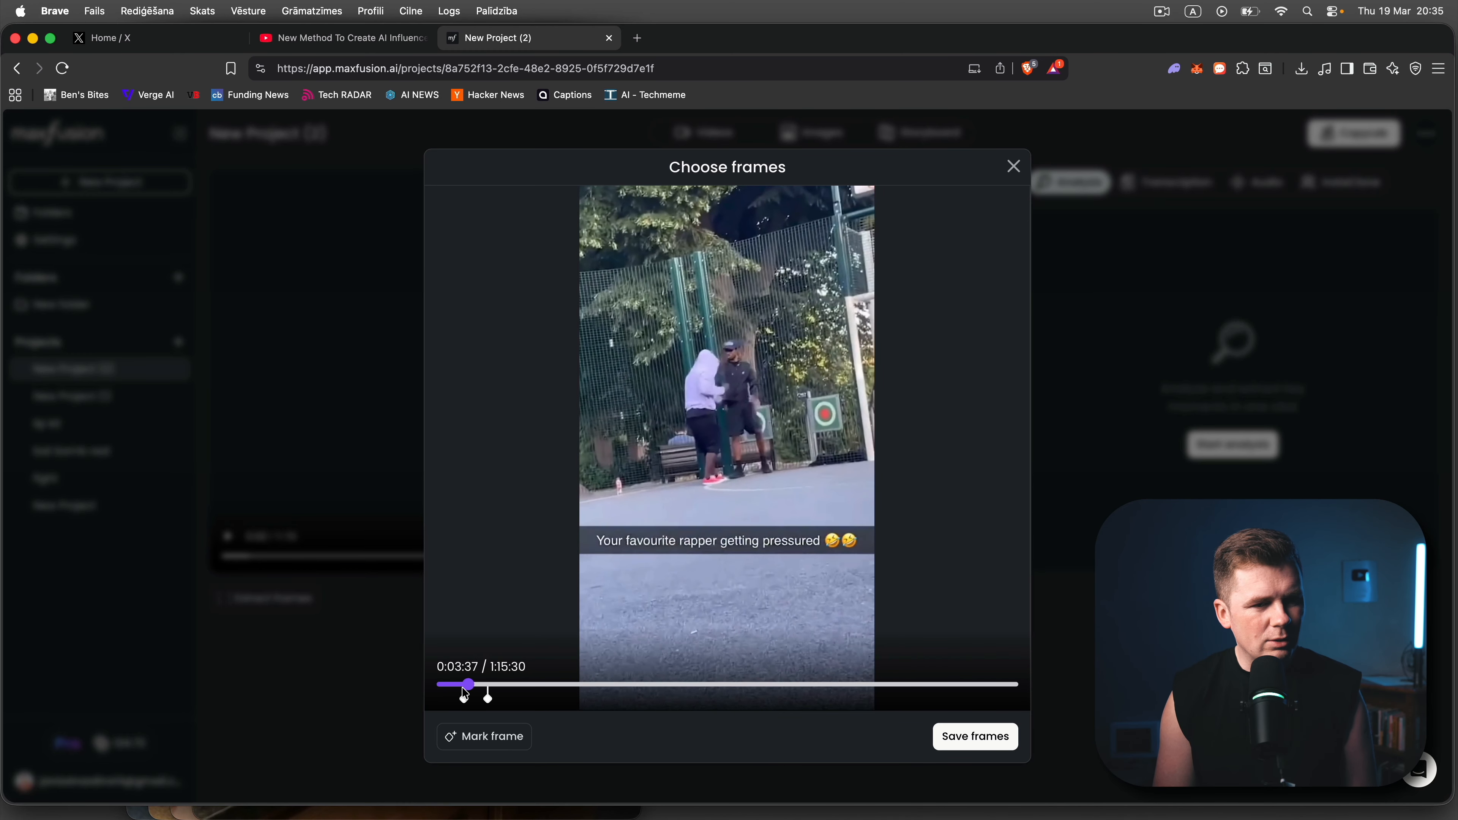
{"action": "left_click", "coordinate": [957, 740]}
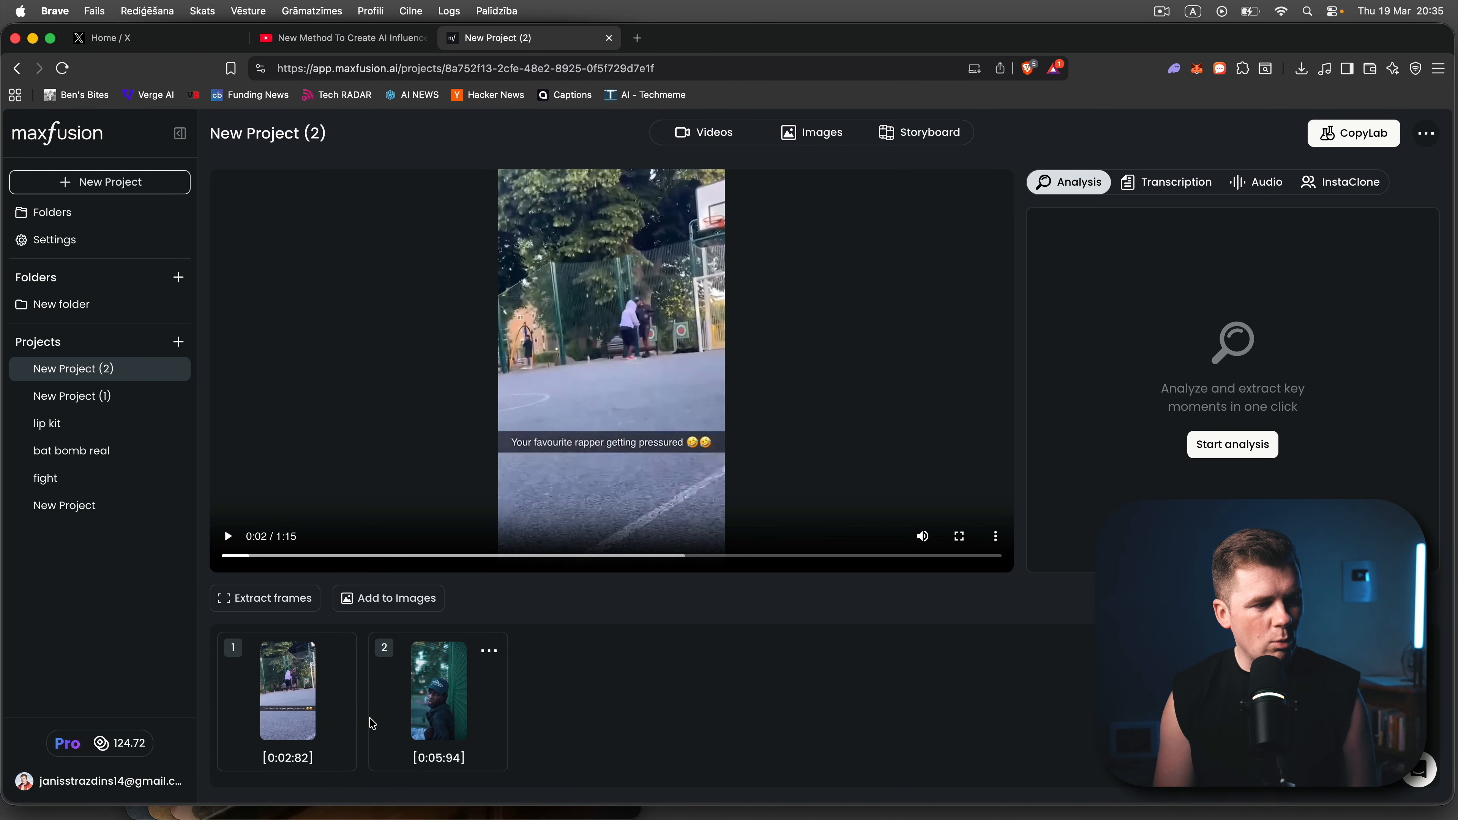
- Send the second extracted frame, the man in the cap against the fence, to Banana Clone
{"action": "left_click", "coordinate": [338, 652]}
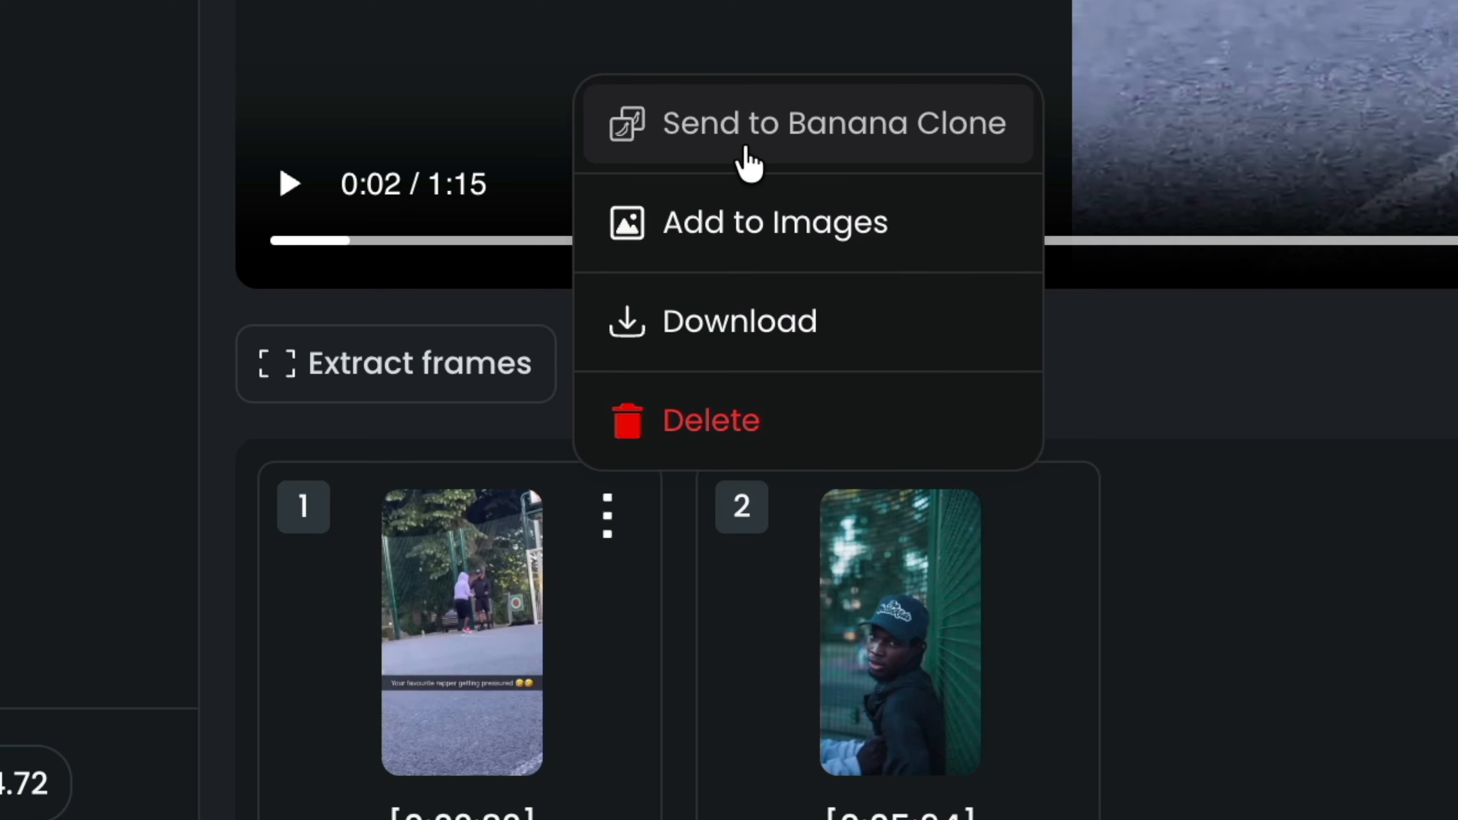
{"action": "left_click", "coordinate": [385, 525]}
{"action": "left_click", "coordinate": [1045, 517]}
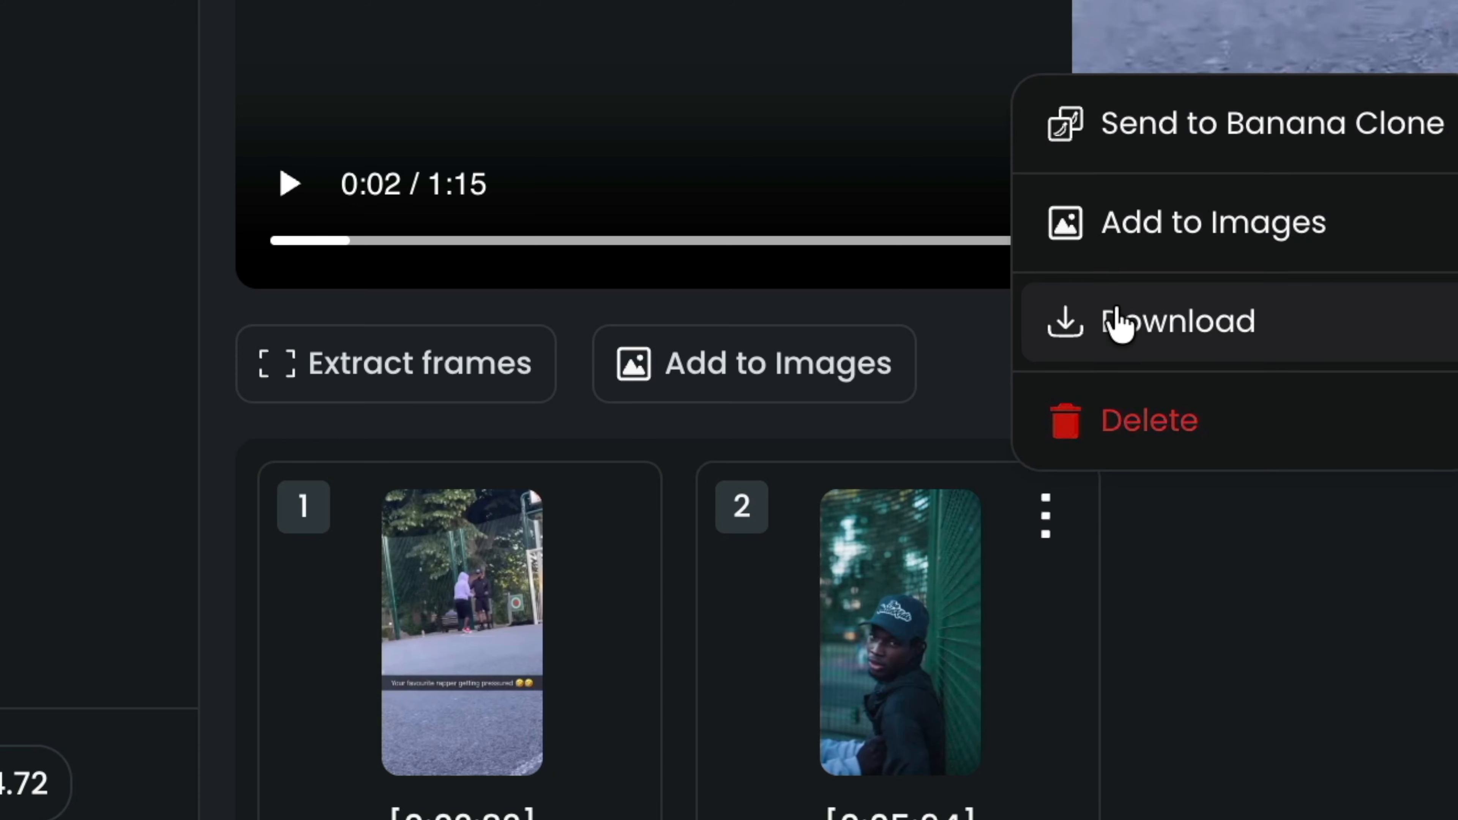
{"action": "left_click", "coordinate": [1143, 123]}
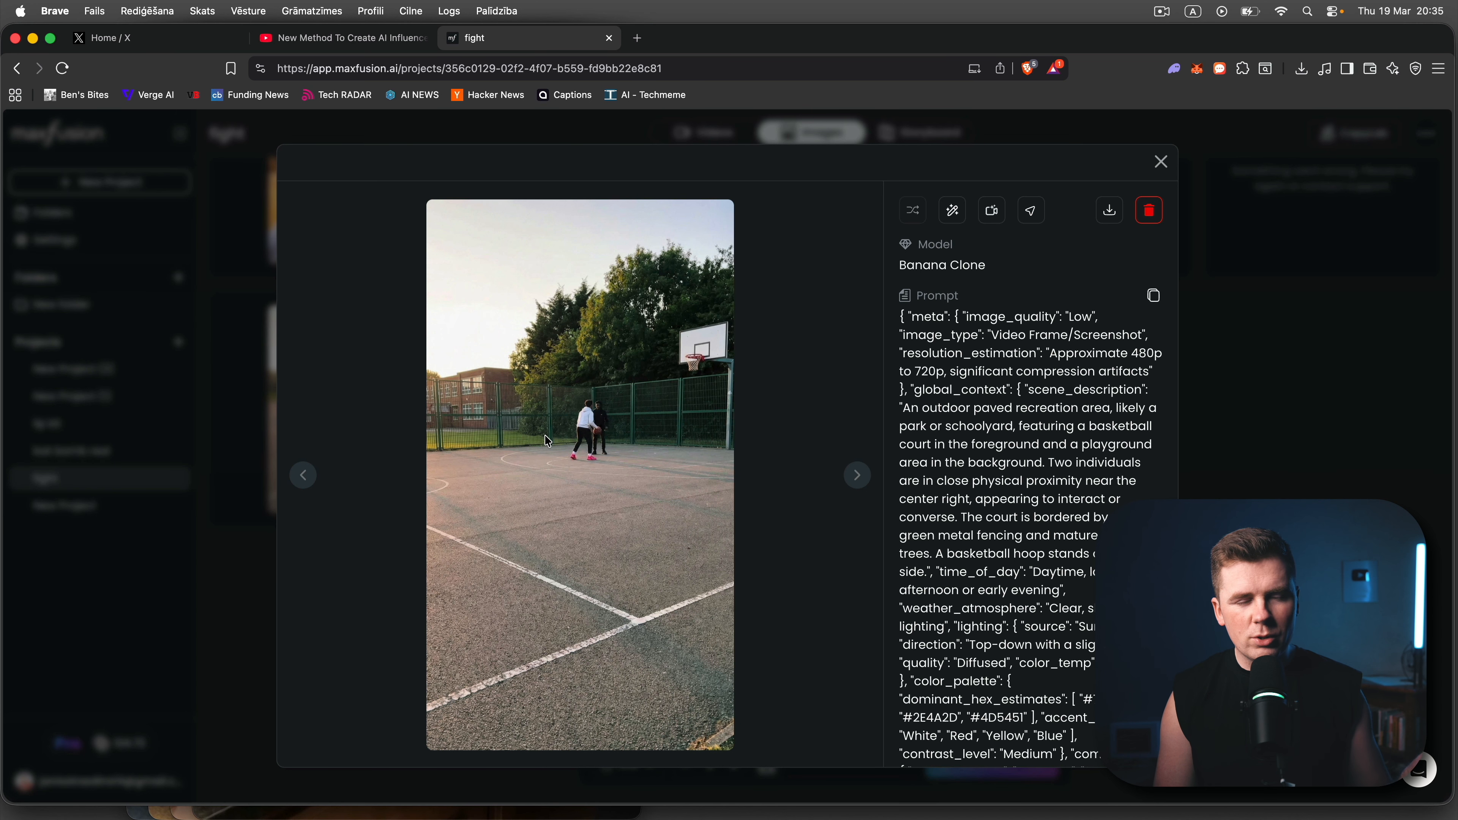
- Examine the Banana Clone image of the man against the fence in the fight project and the prompt of its sunny black-hoodie version
{"action": "left_click", "coordinate": [1253, 428]}
{"action": "left_click", "coordinate": [1079, 336]}
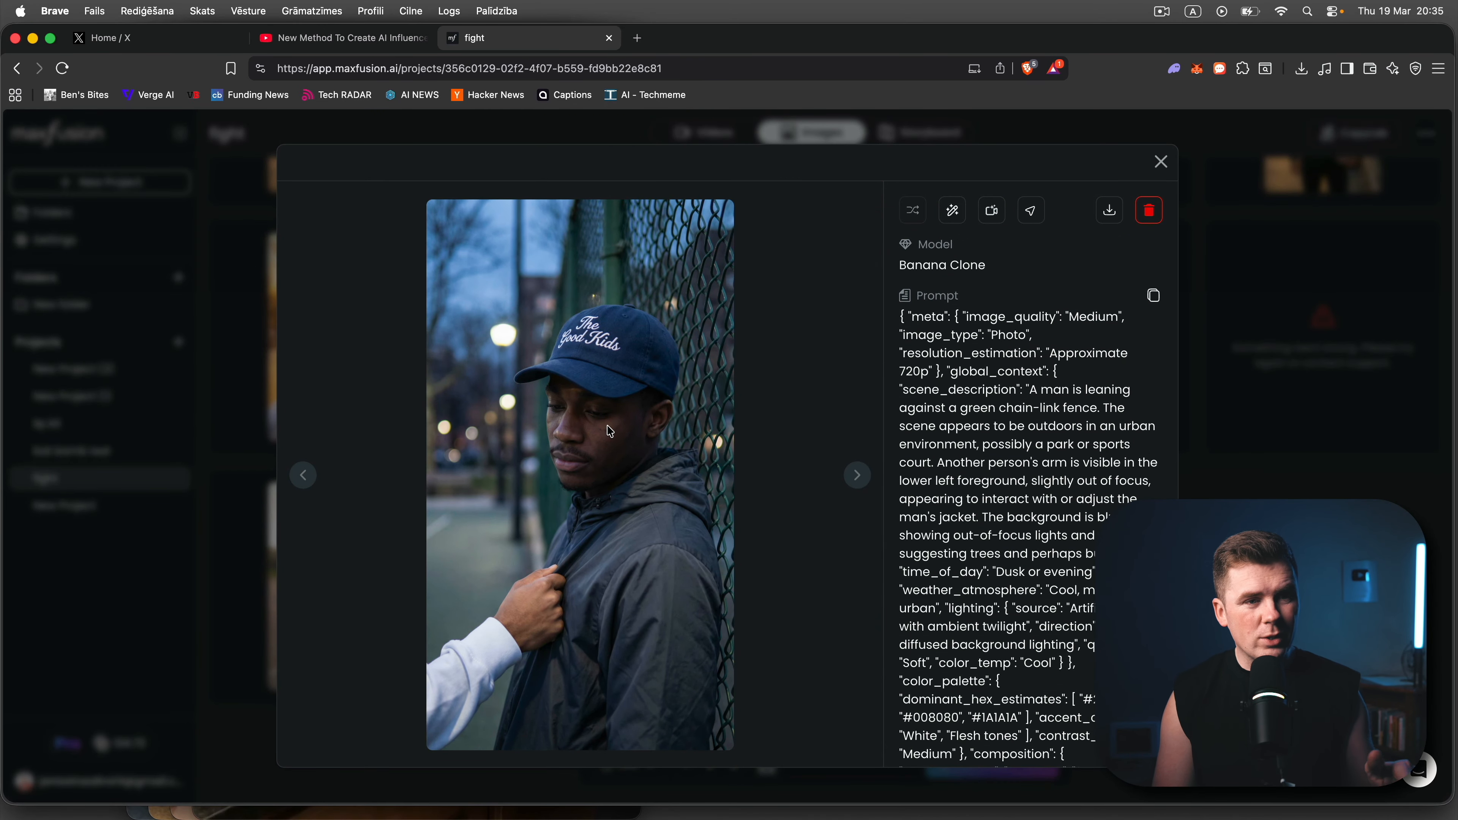
{"action": "key", "text": "Escape"}
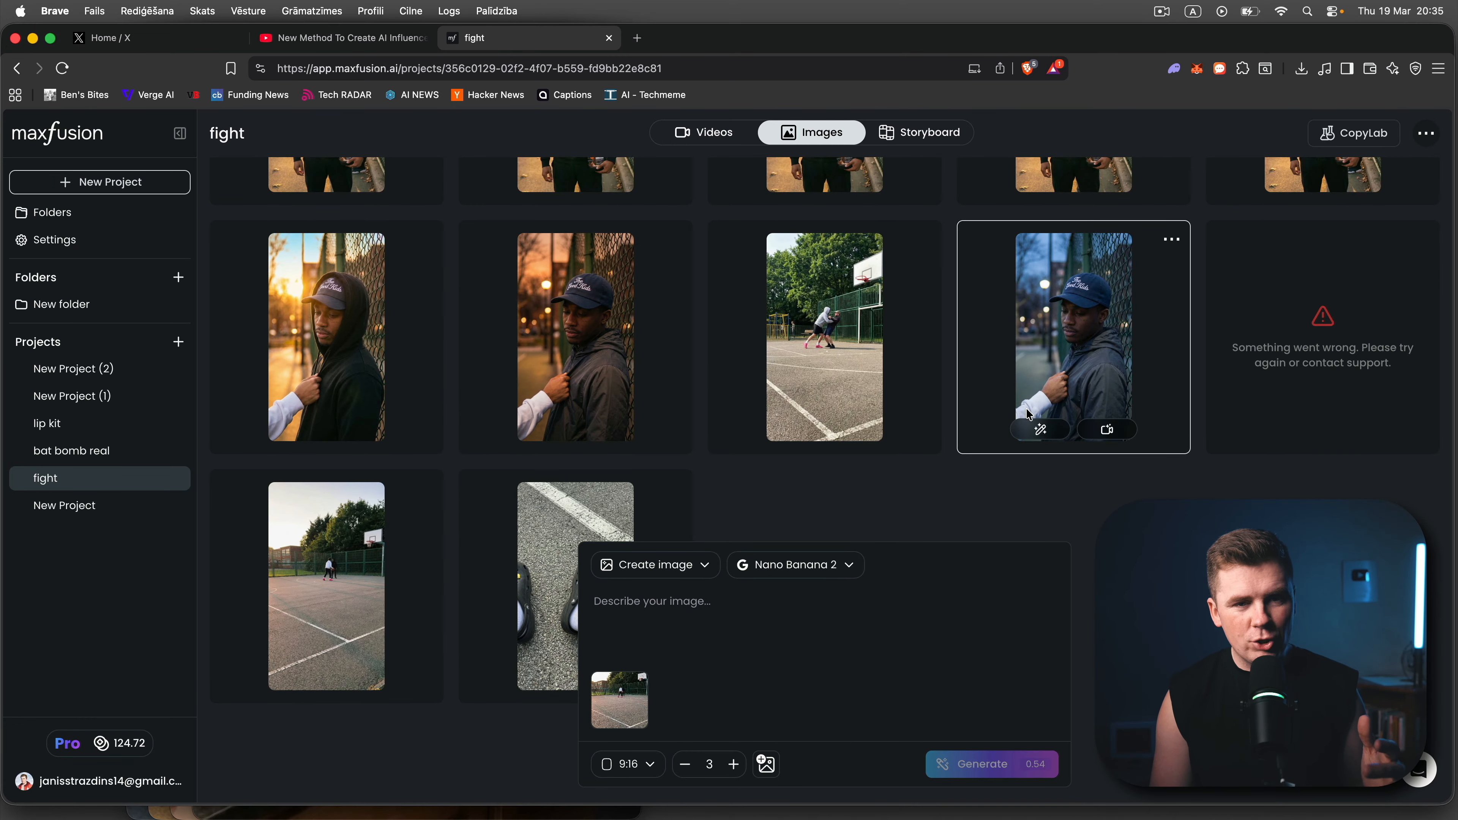
{"action": "scroll", "coordinate": [1029, 414], "scroll_direction": "down", "scroll_amount": 1}
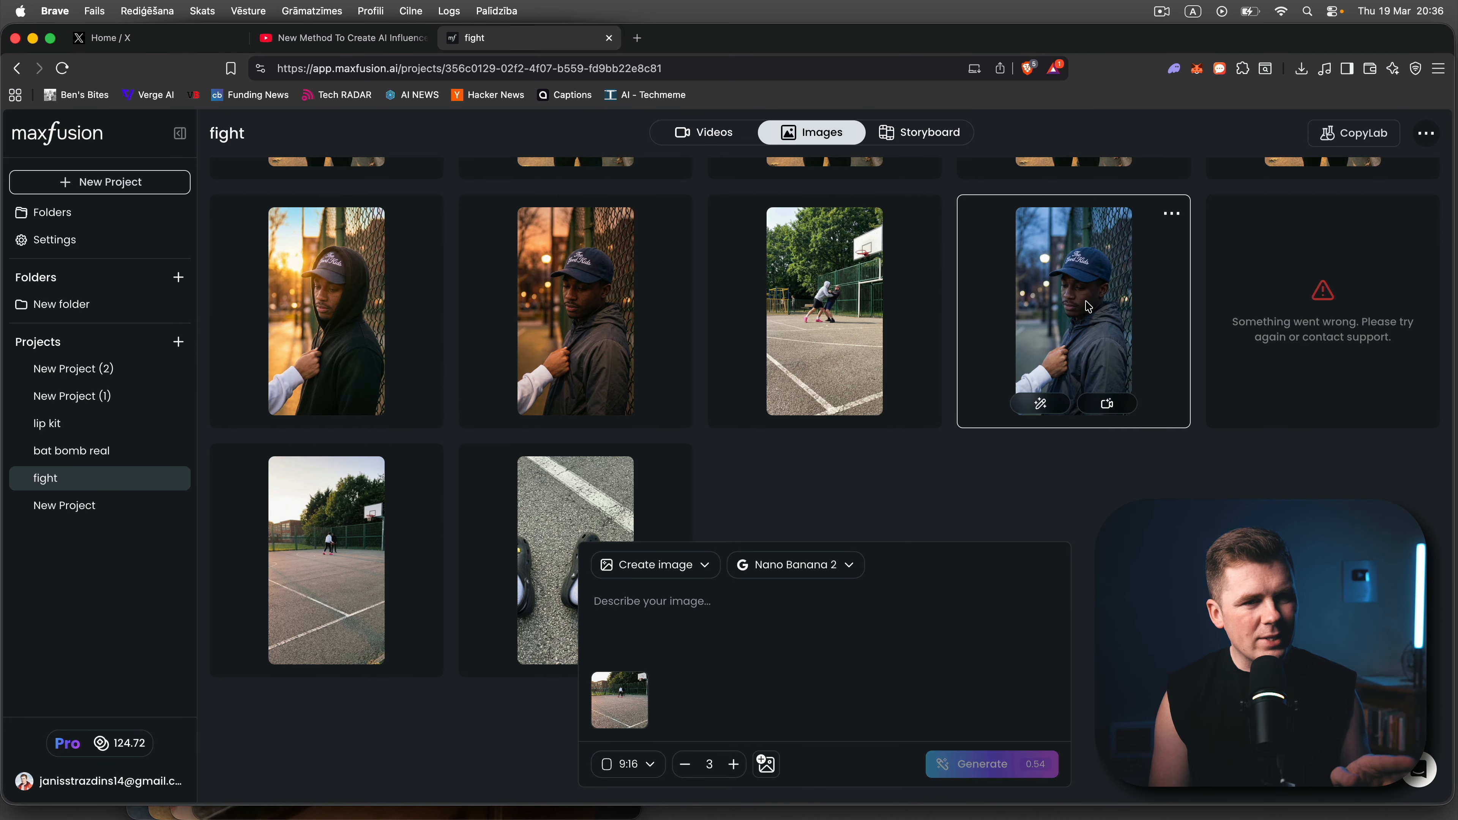
{"action": "left_click", "coordinate": [275, 341]}
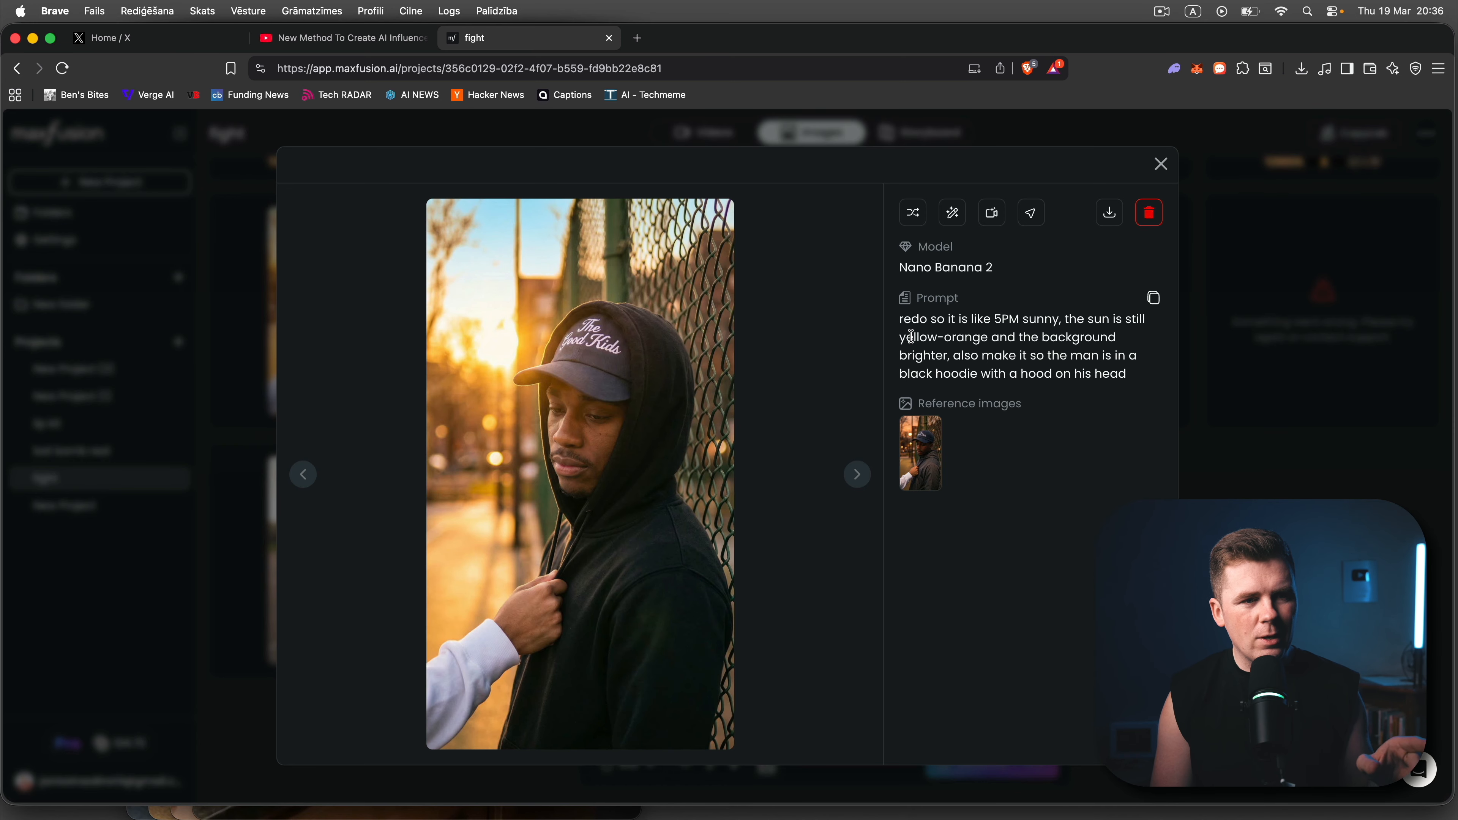
{"action": "left_click", "coordinate": [1318, 204]}
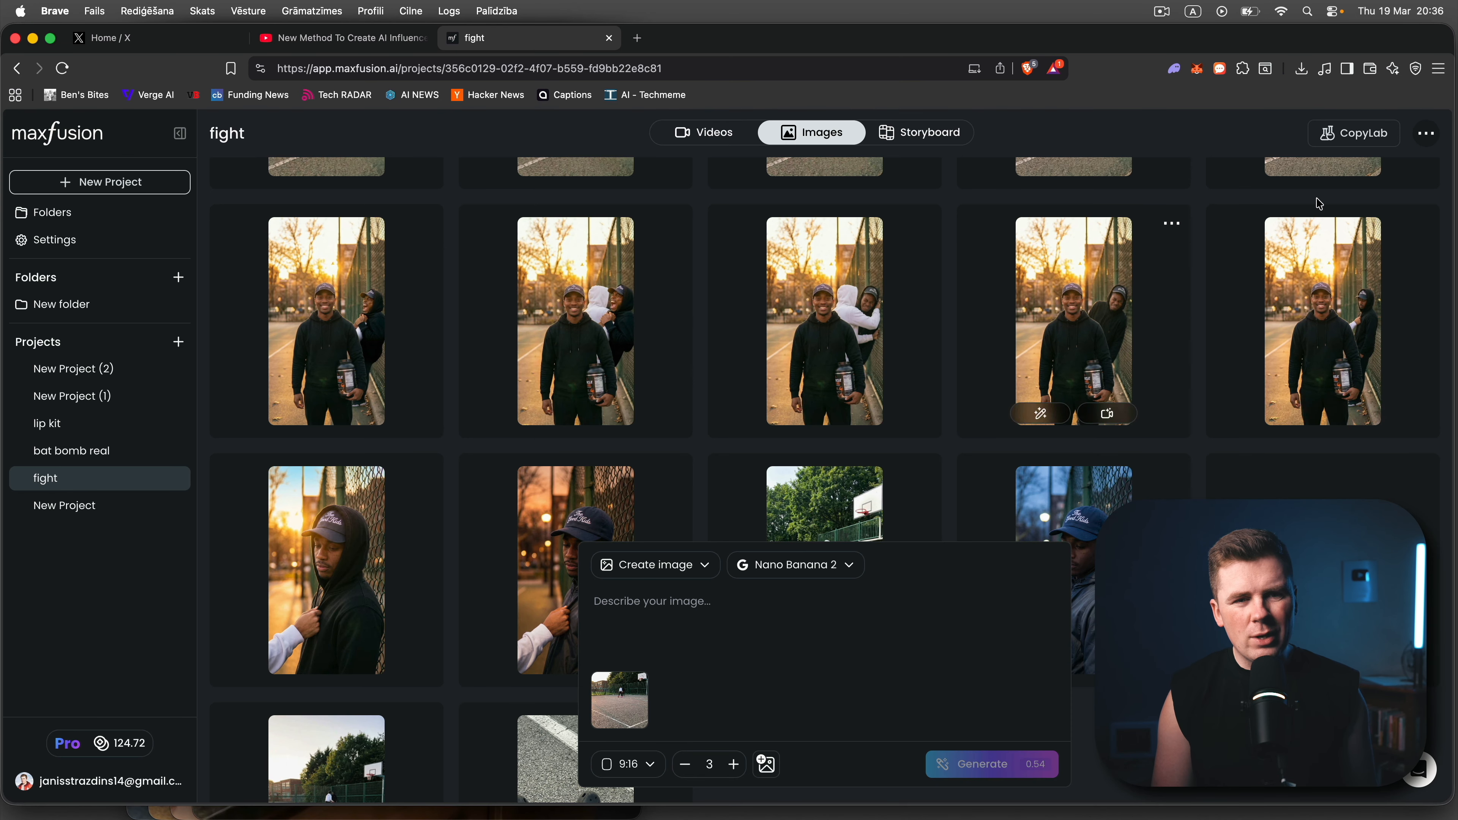
- Examine the prompt of the image showing the smiling man holding a protein powder bottle in front of the fence
{"action": "left_click", "coordinate": [1361, 295]}
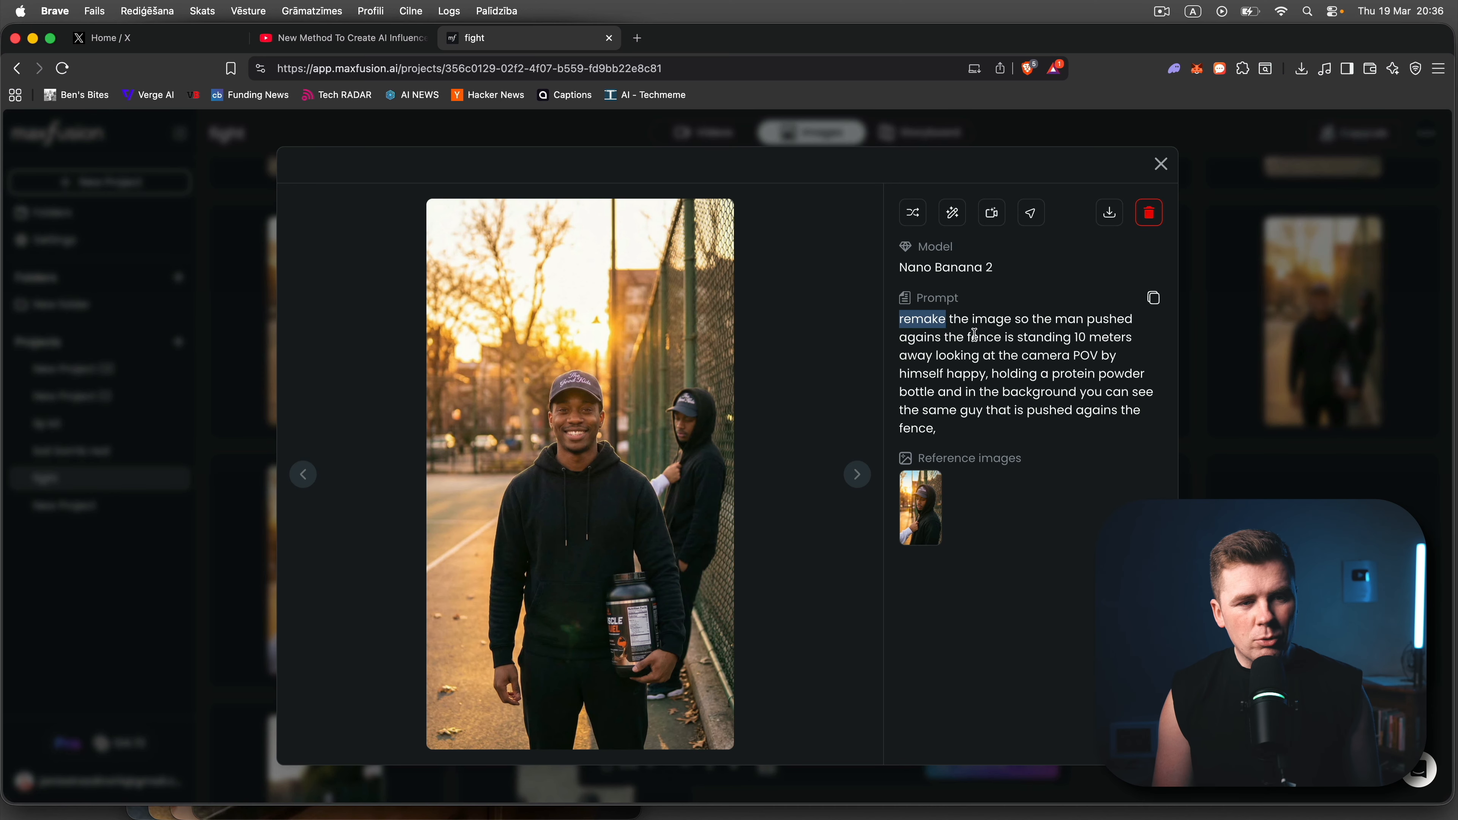
{"action": "left_click_drag", "start_coordinate": [974, 334], "coordinate": [1095, 449]}
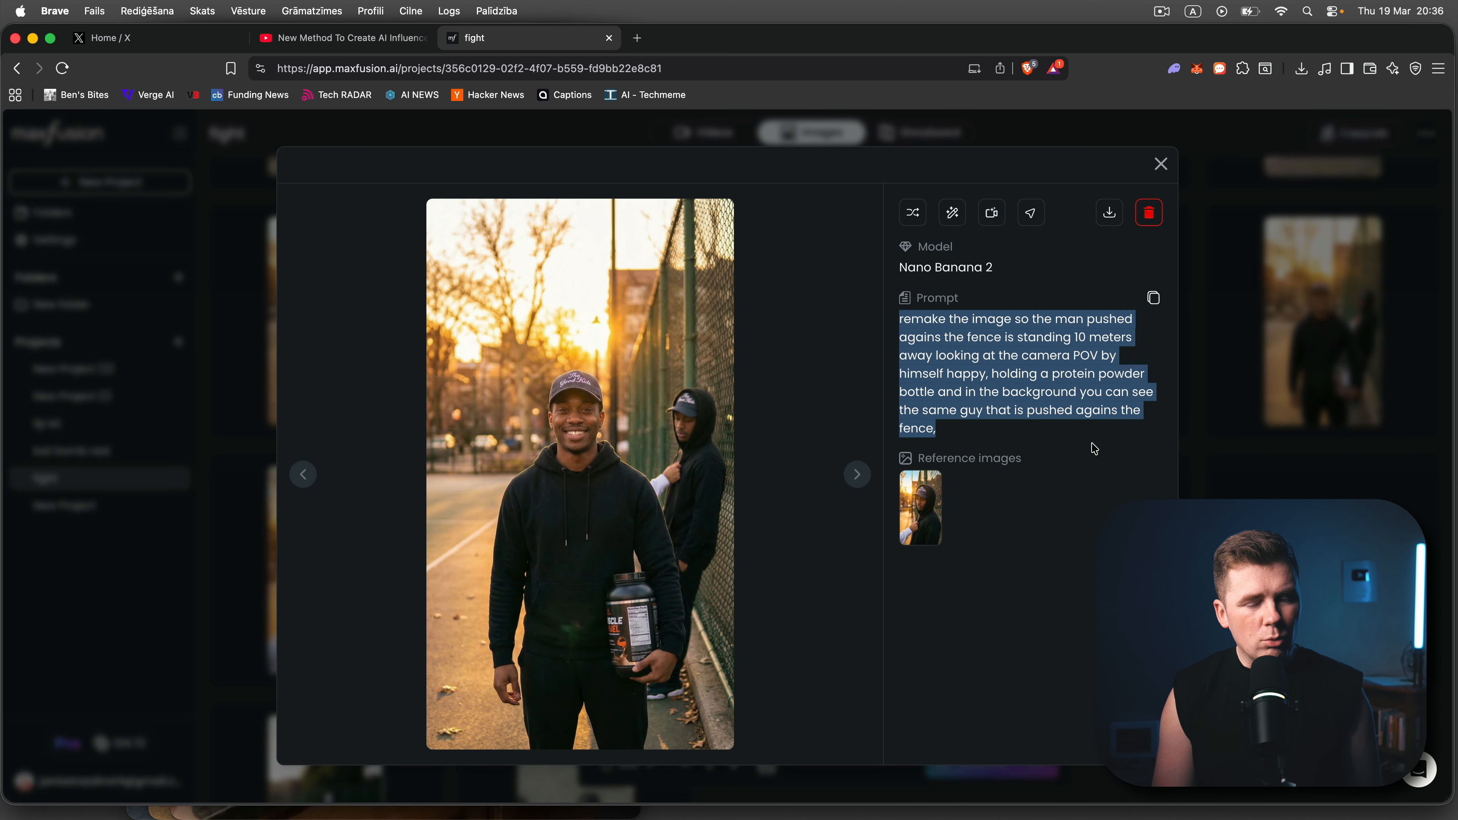
{"action": "left_click", "coordinate": [1252, 460]}
- Use the Banana Clone basketball court image as the frame for a new video with the Kling 3.0 Pro model
{"action": "scroll", "coordinate": [1246, 456], "scroll_direction": "down", "scroll_amount": 5}
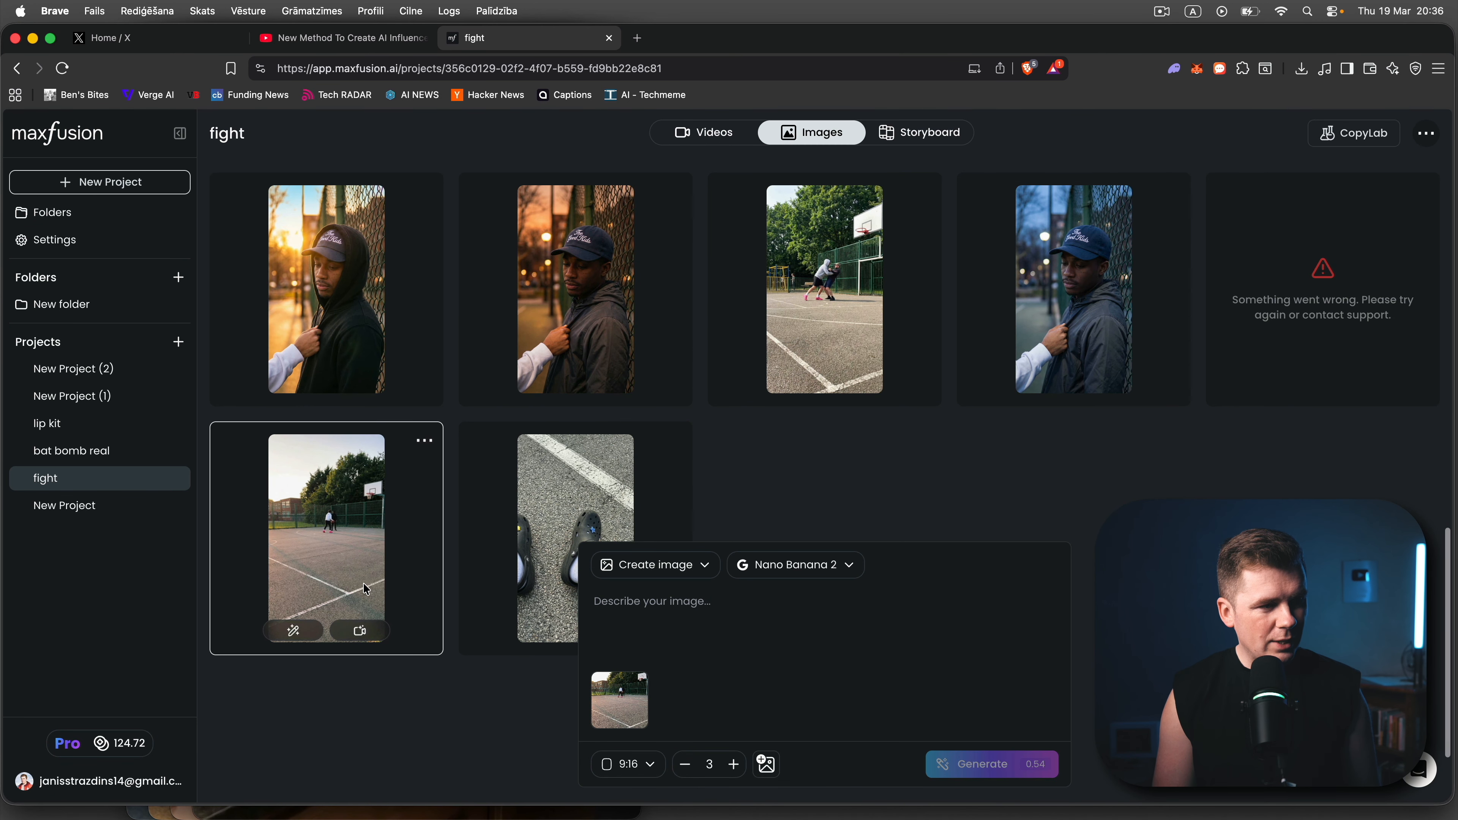
{"action": "left_click", "coordinate": [365, 588]}
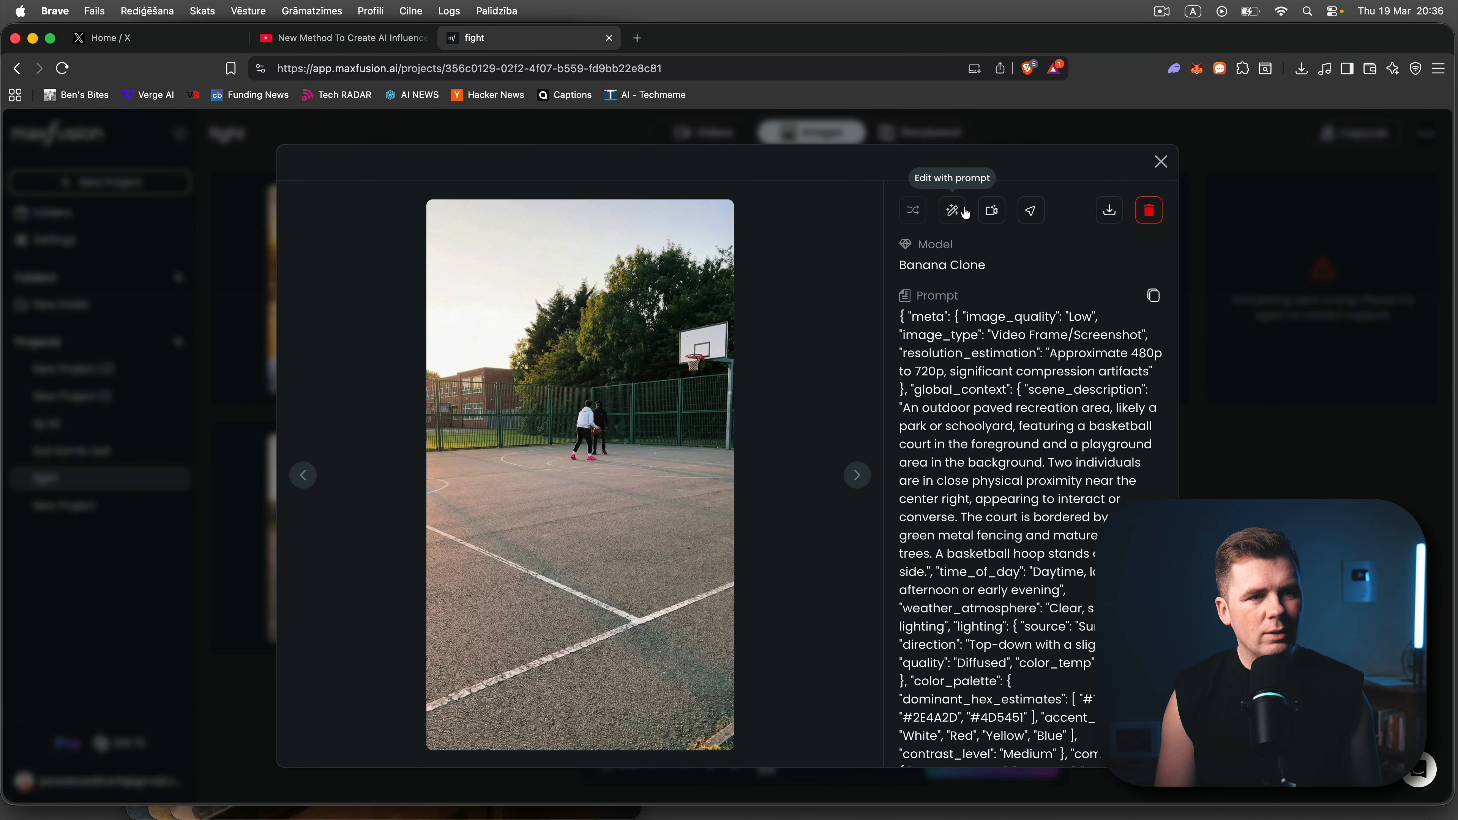
{"action": "left_click", "coordinate": [987, 214]}
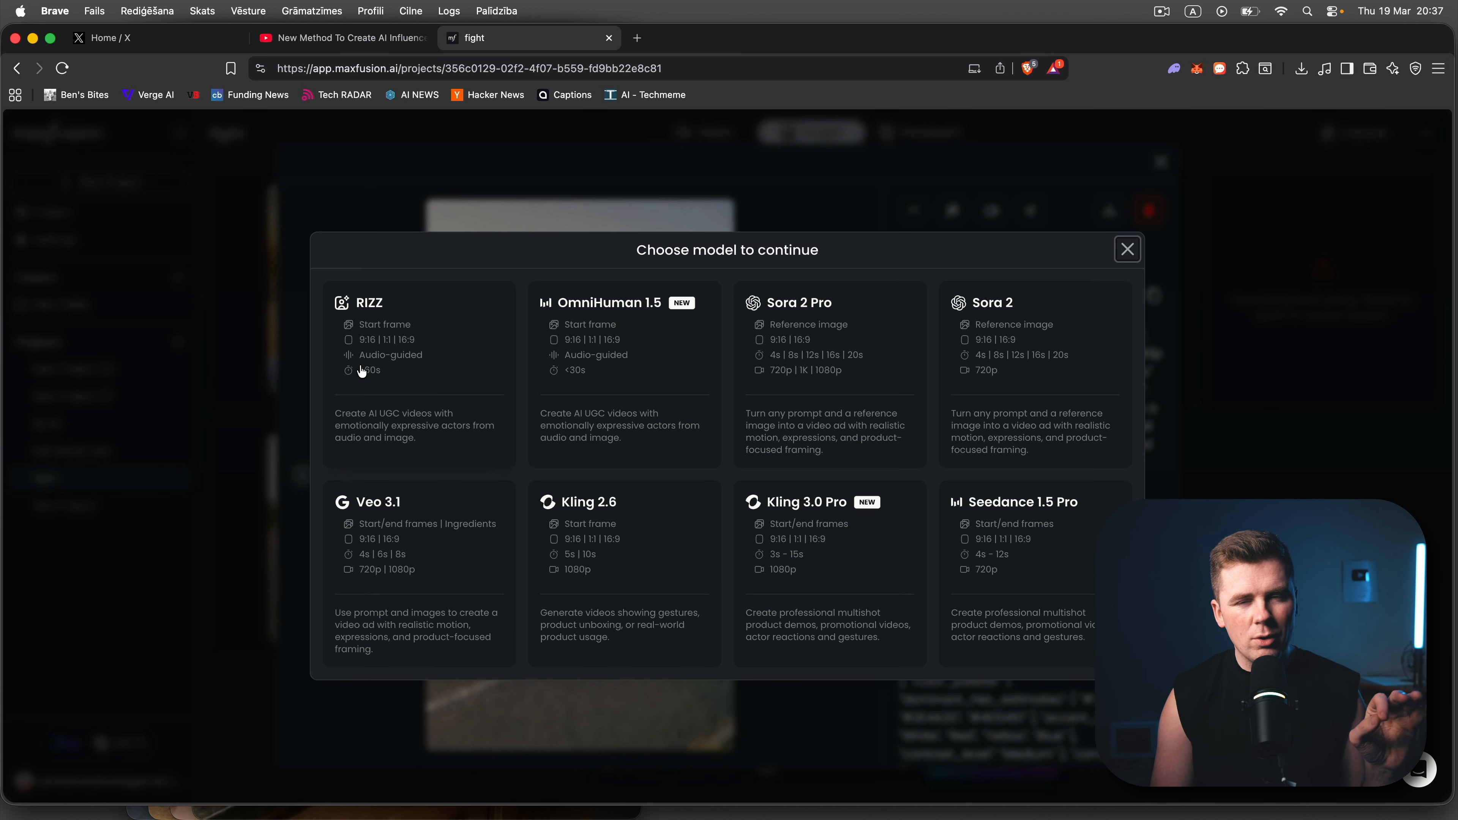
{"action": "left_click", "coordinate": [793, 525]}
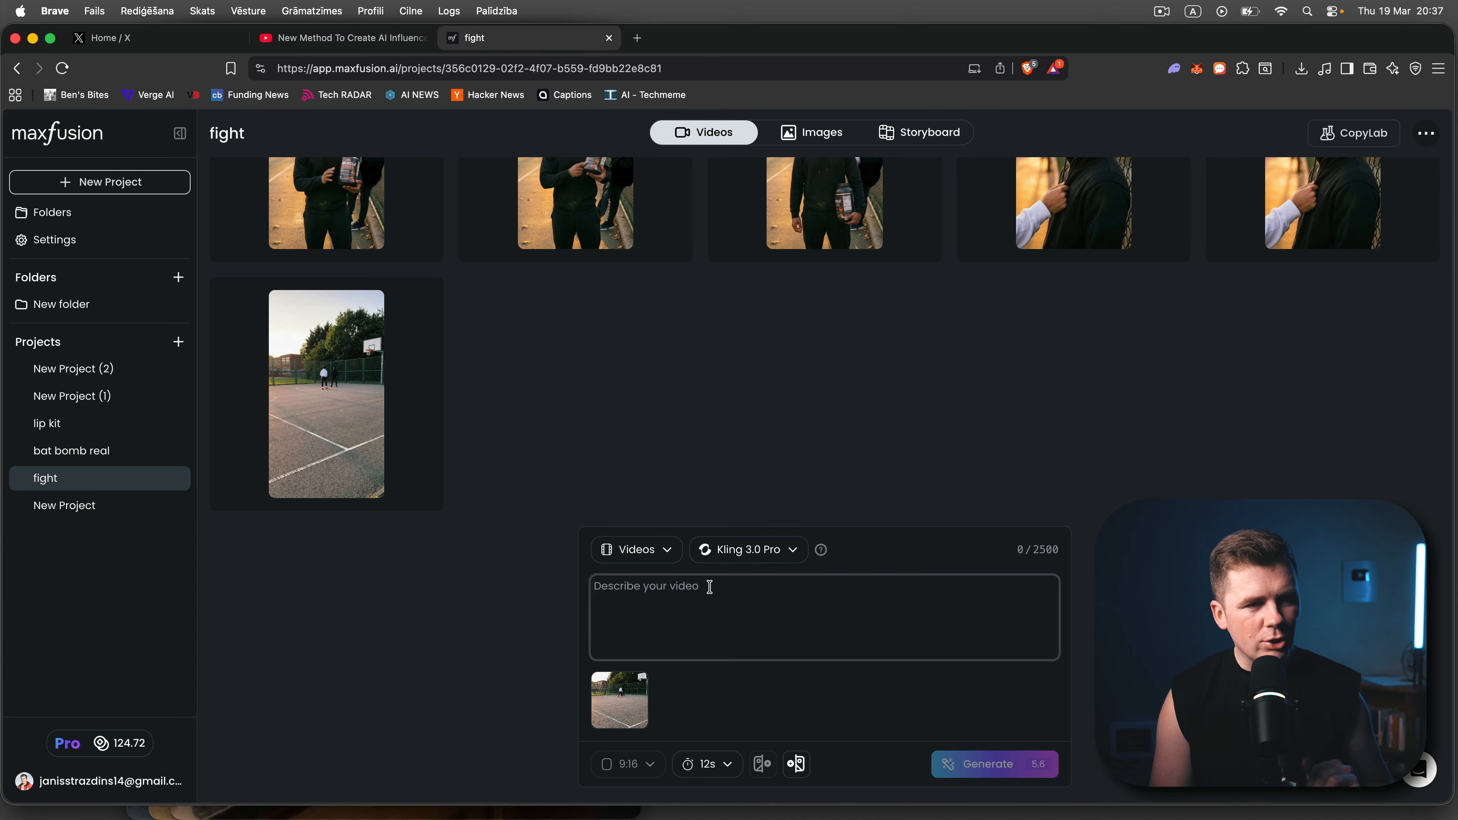
- Watch the generated basketball court video of the two men arguing and read its Kling 3.0 Pro prompt
{"action": "left_click", "coordinate": [534, 414]}
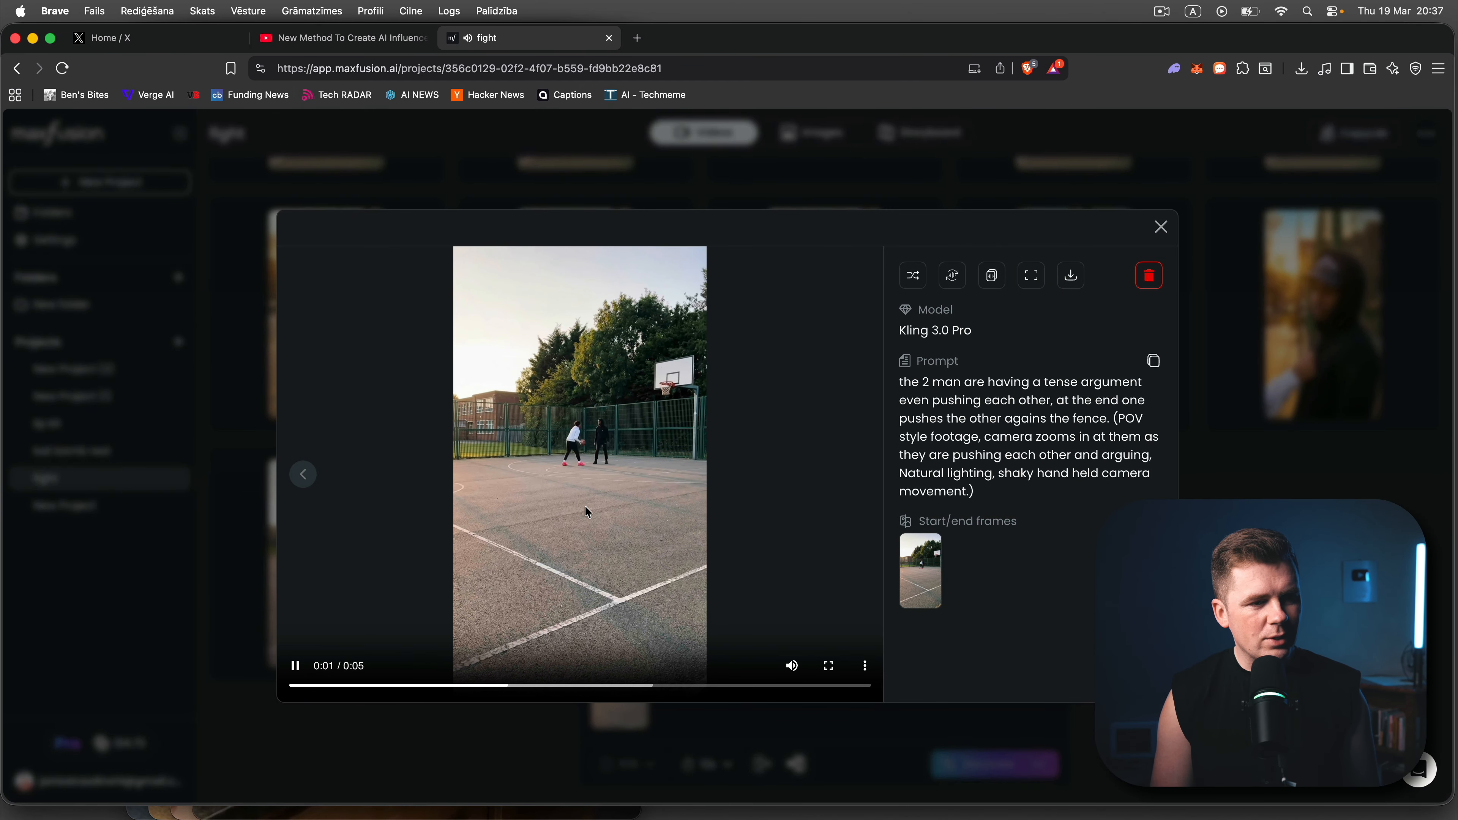
{"action": "mouse_move", "coordinate": [792, 668]}
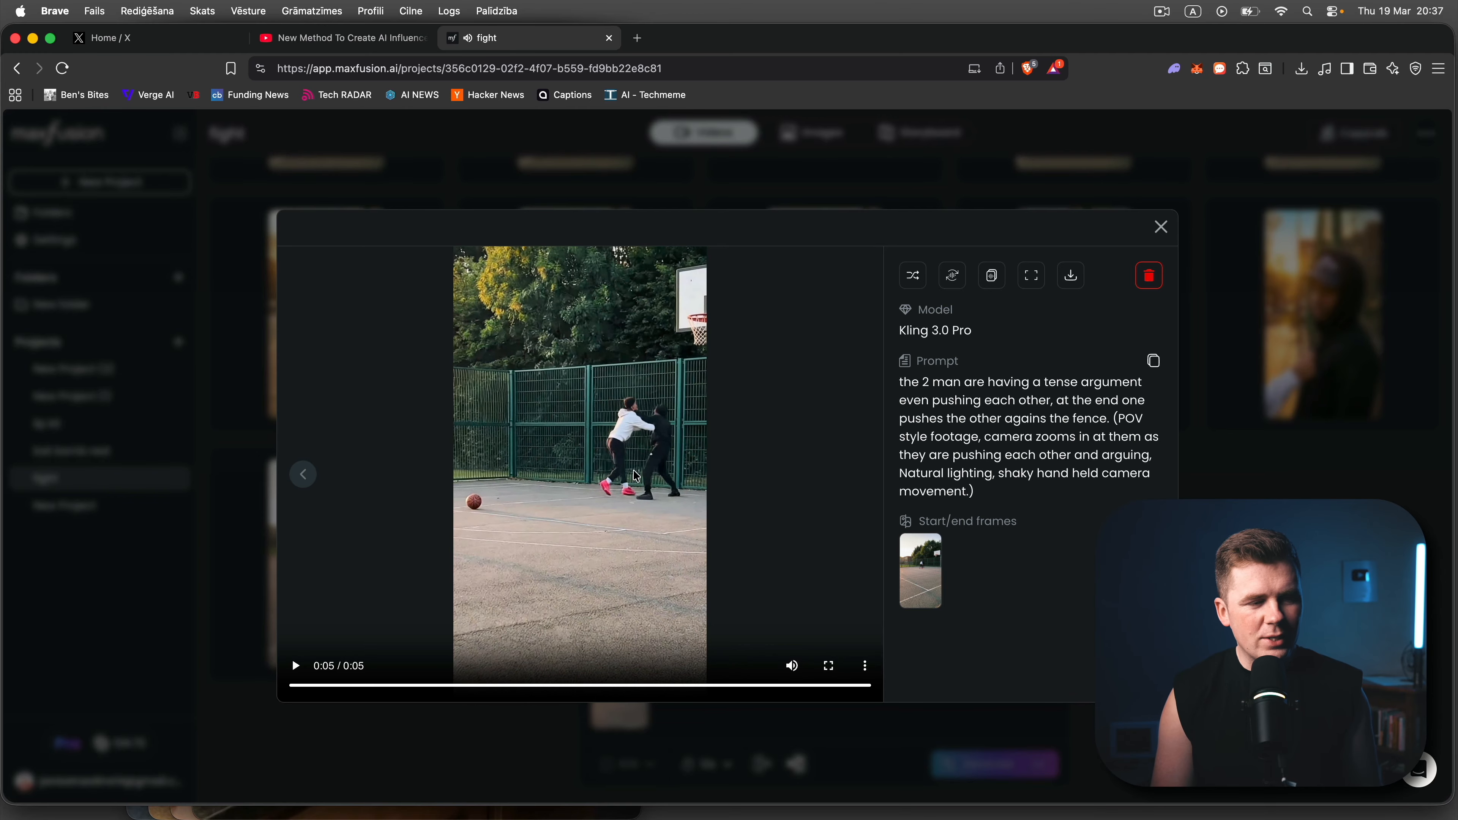
{"action": "key", "text": "Escape"}
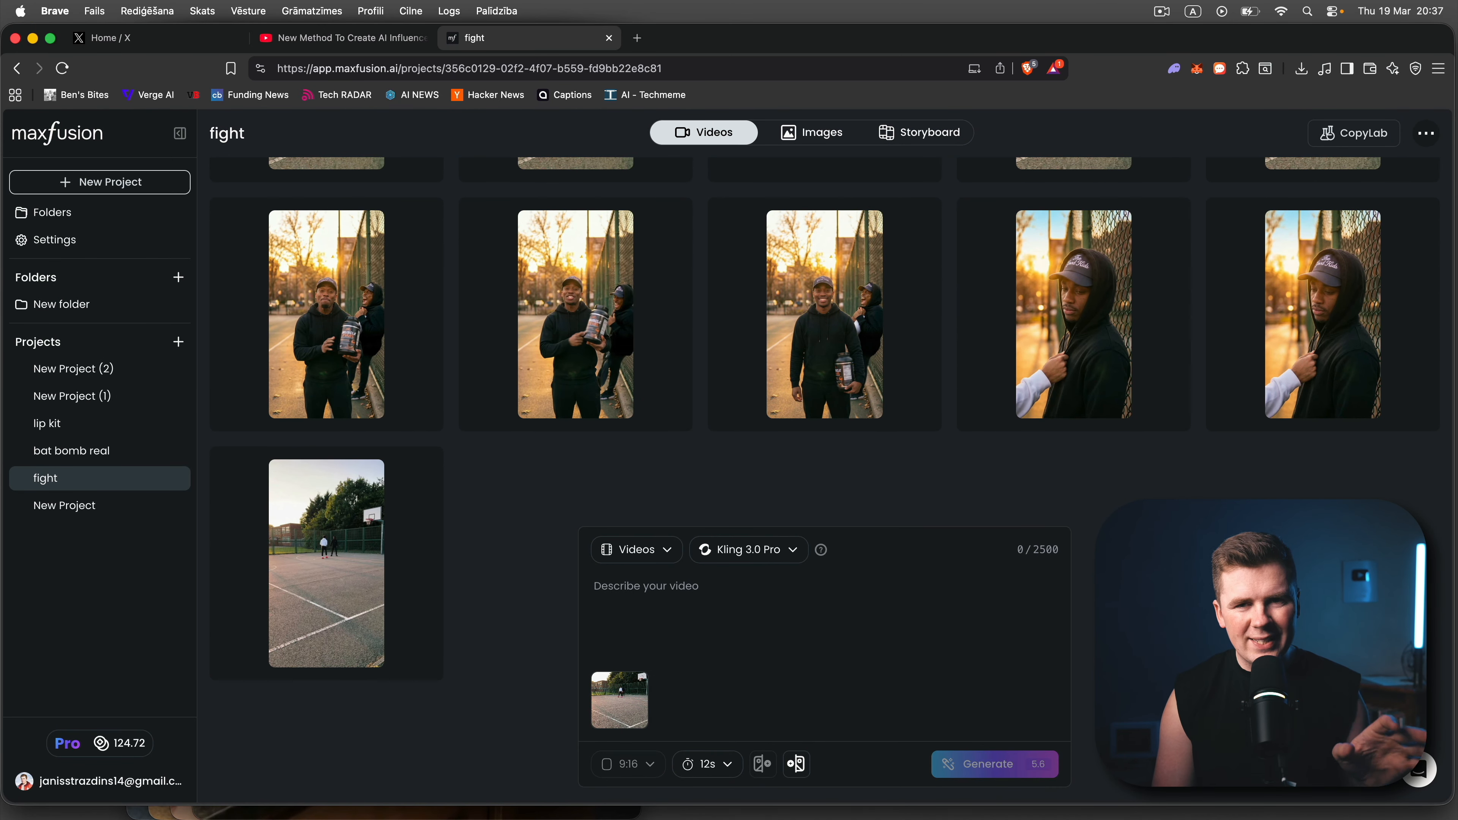
- Return to the project's images and examine the character-swap prompt of the fence image with the man in the black tank top
{"action": "left_click", "coordinate": [811, 132]}
{"action": "left_click", "coordinate": [802, 256]}
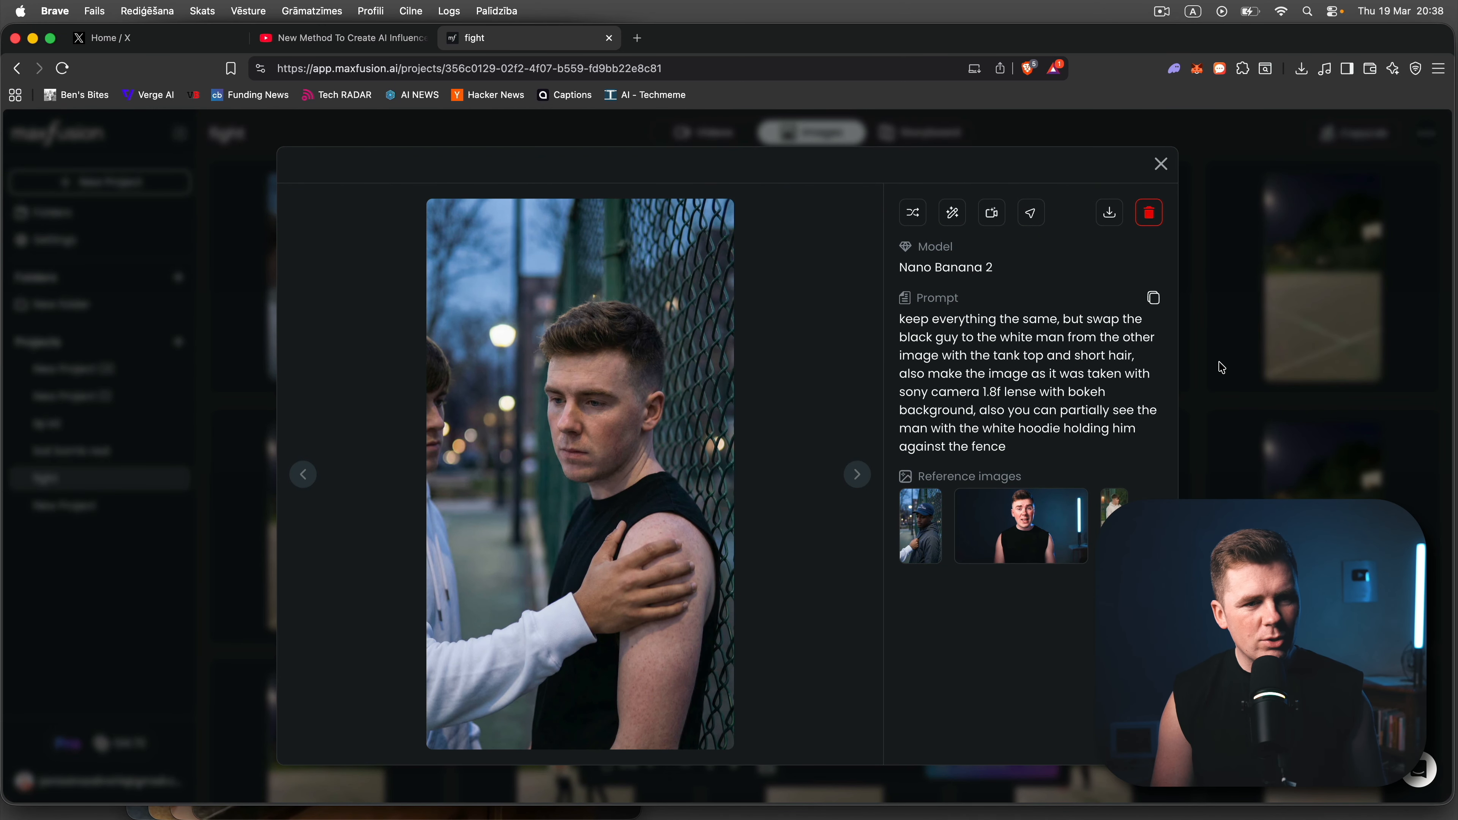
- Examine the prompt of the whey protein bottle image by the fence and browse the fight project's other generated images
{"action": "left_click", "coordinate": [1259, 382]}
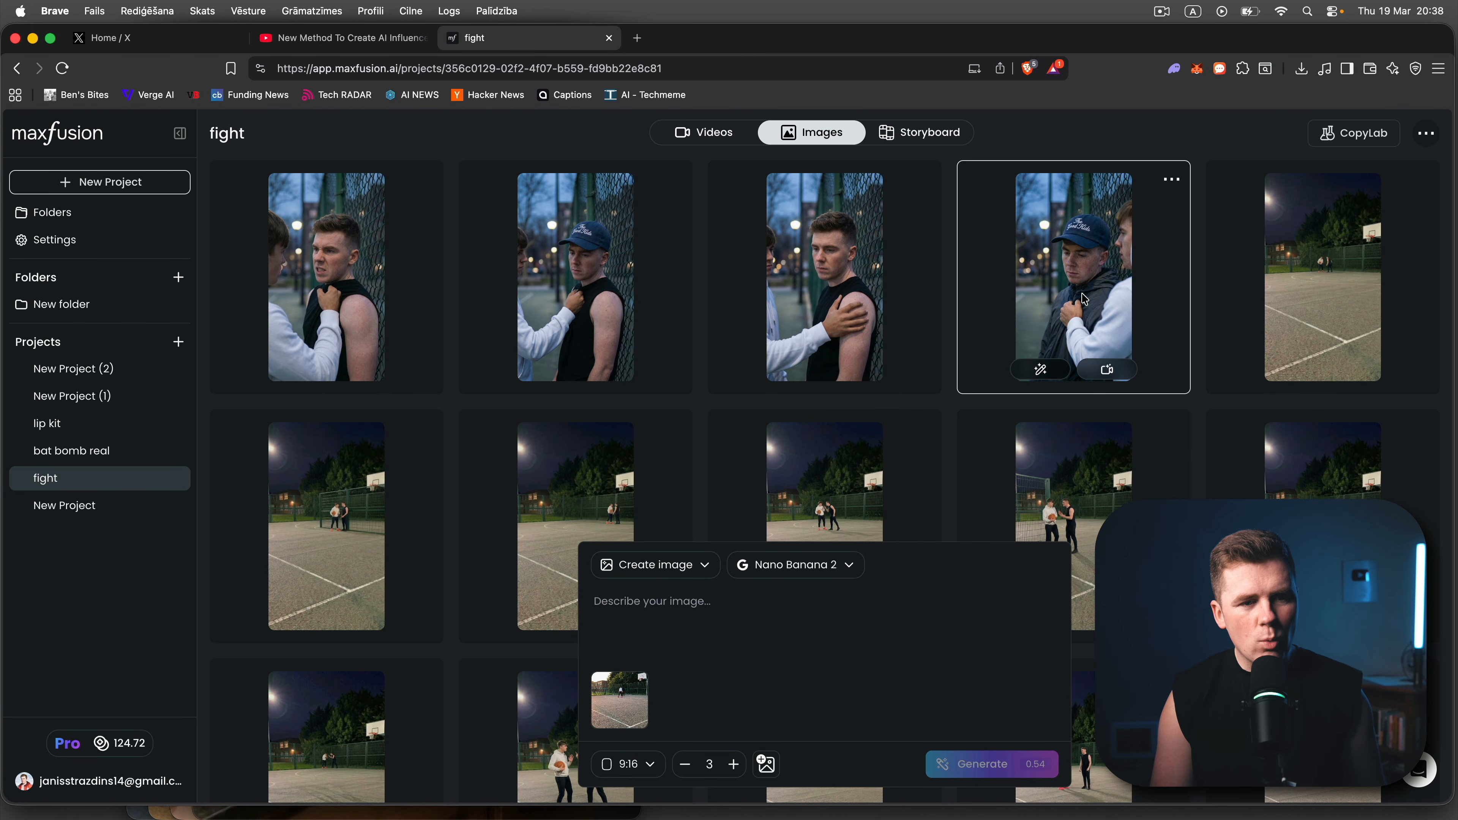
{"action": "scroll", "coordinate": [1083, 300], "scroll_direction": "down", "scroll_amount": 1}
{"action": "left_click", "coordinate": [815, 310]}
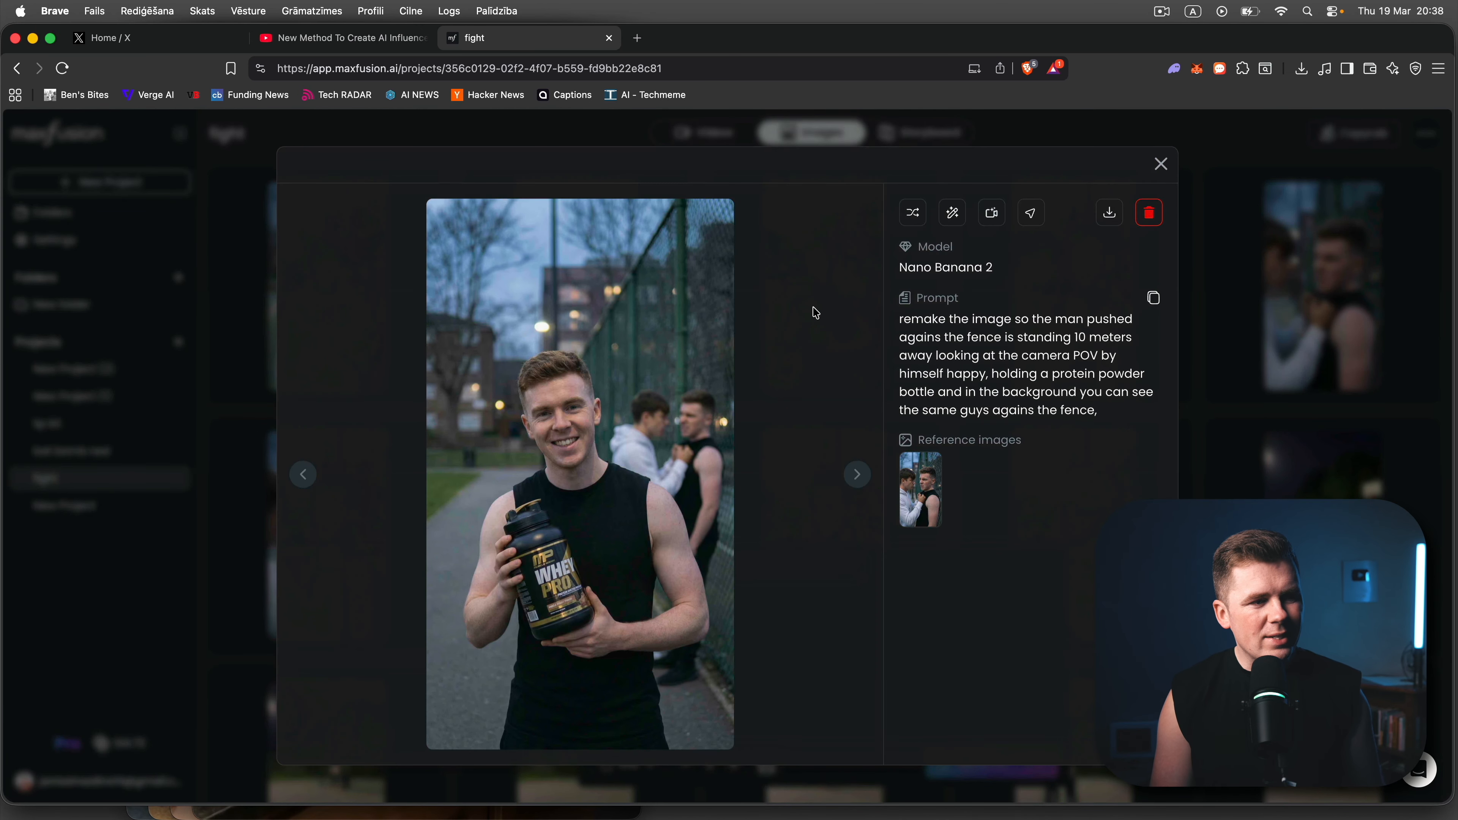
{"action": "left_click", "coordinate": [1229, 398]}
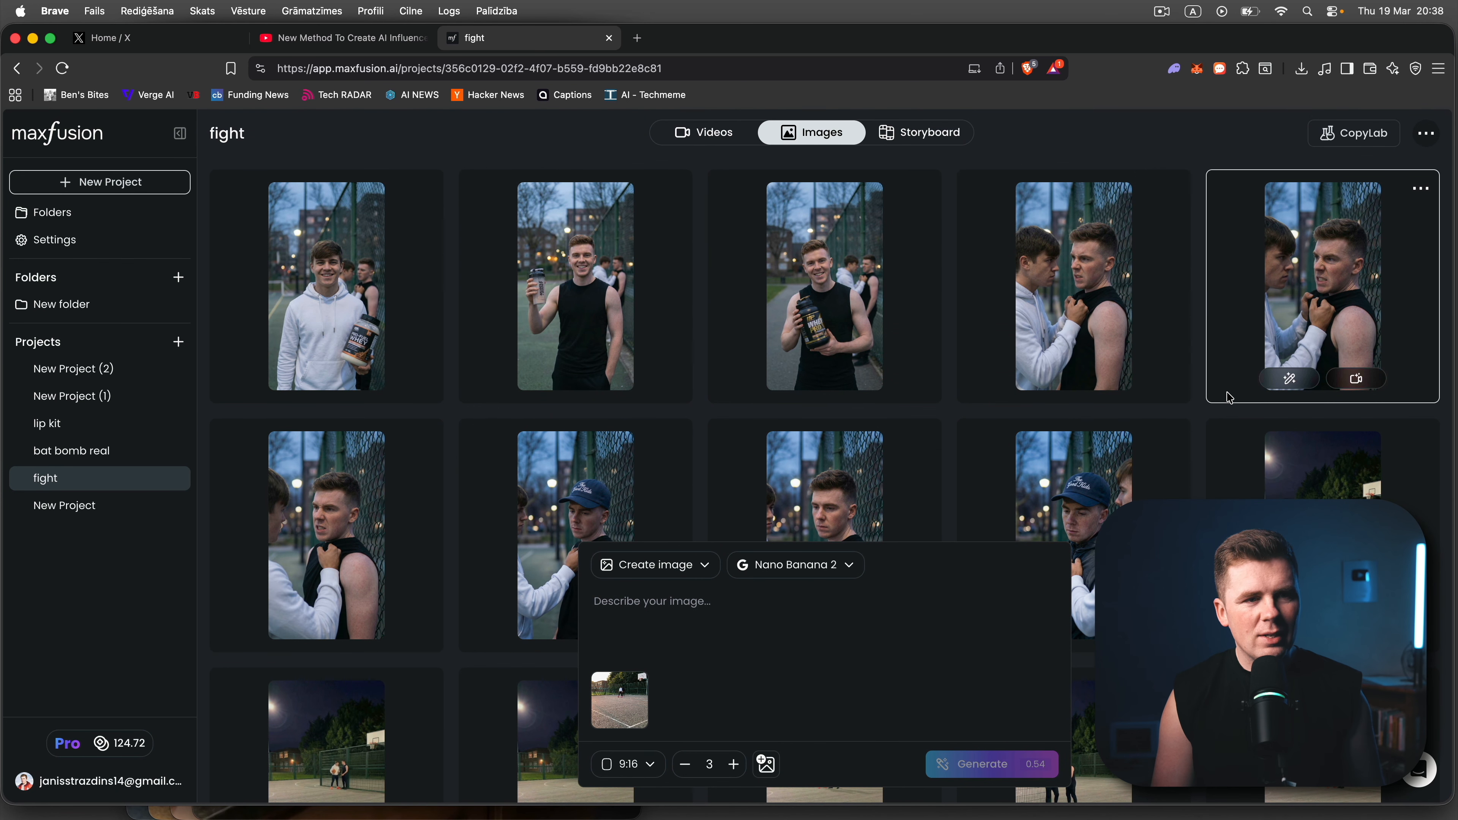
{"action": "scroll", "coordinate": [1059, 351], "scroll_direction": "down", "scroll_amount": 10}
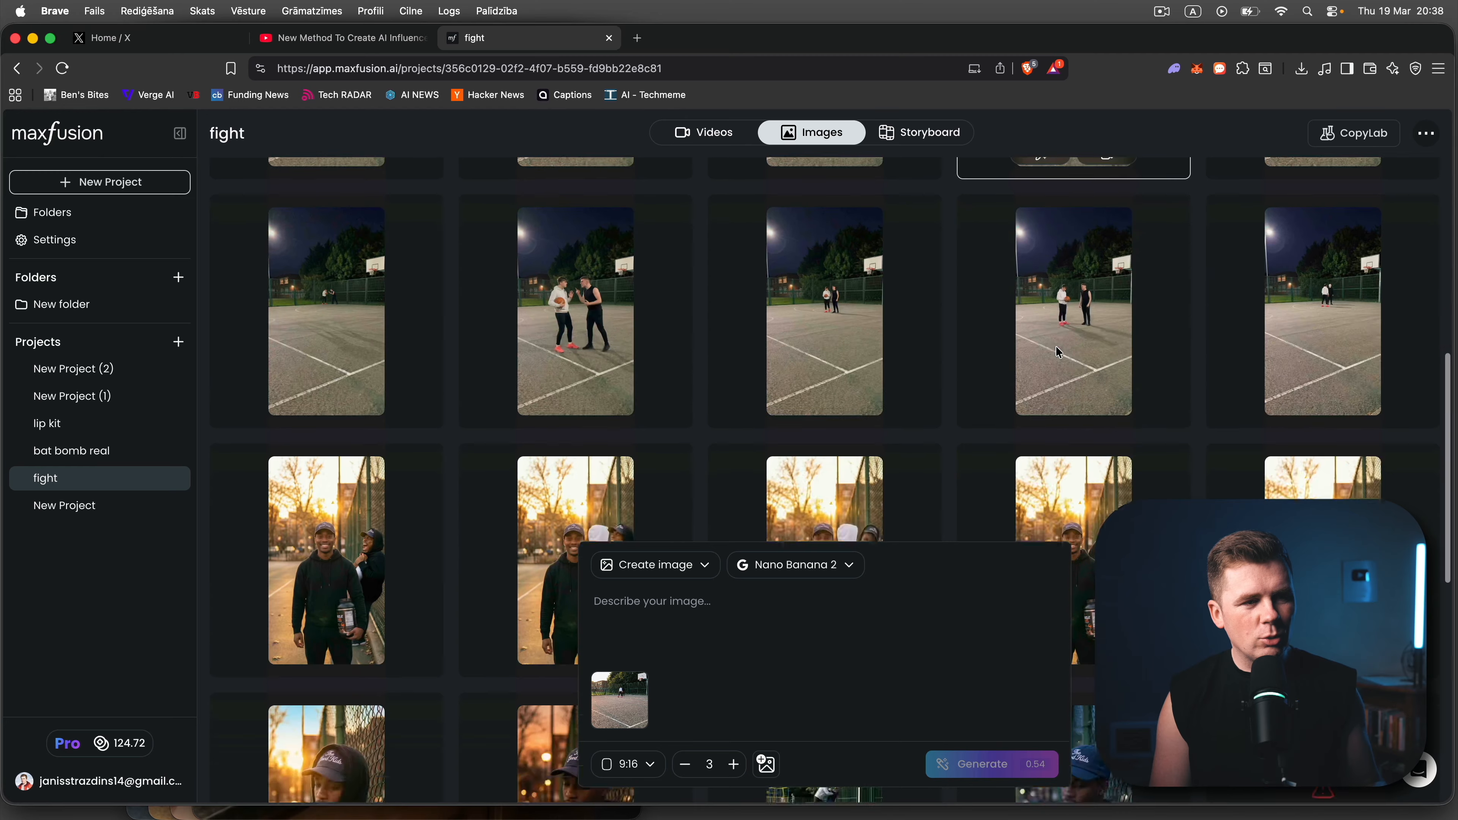
{"action": "scroll", "coordinate": [1056, 345], "scroll_direction": "up", "scroll_amount": 8}
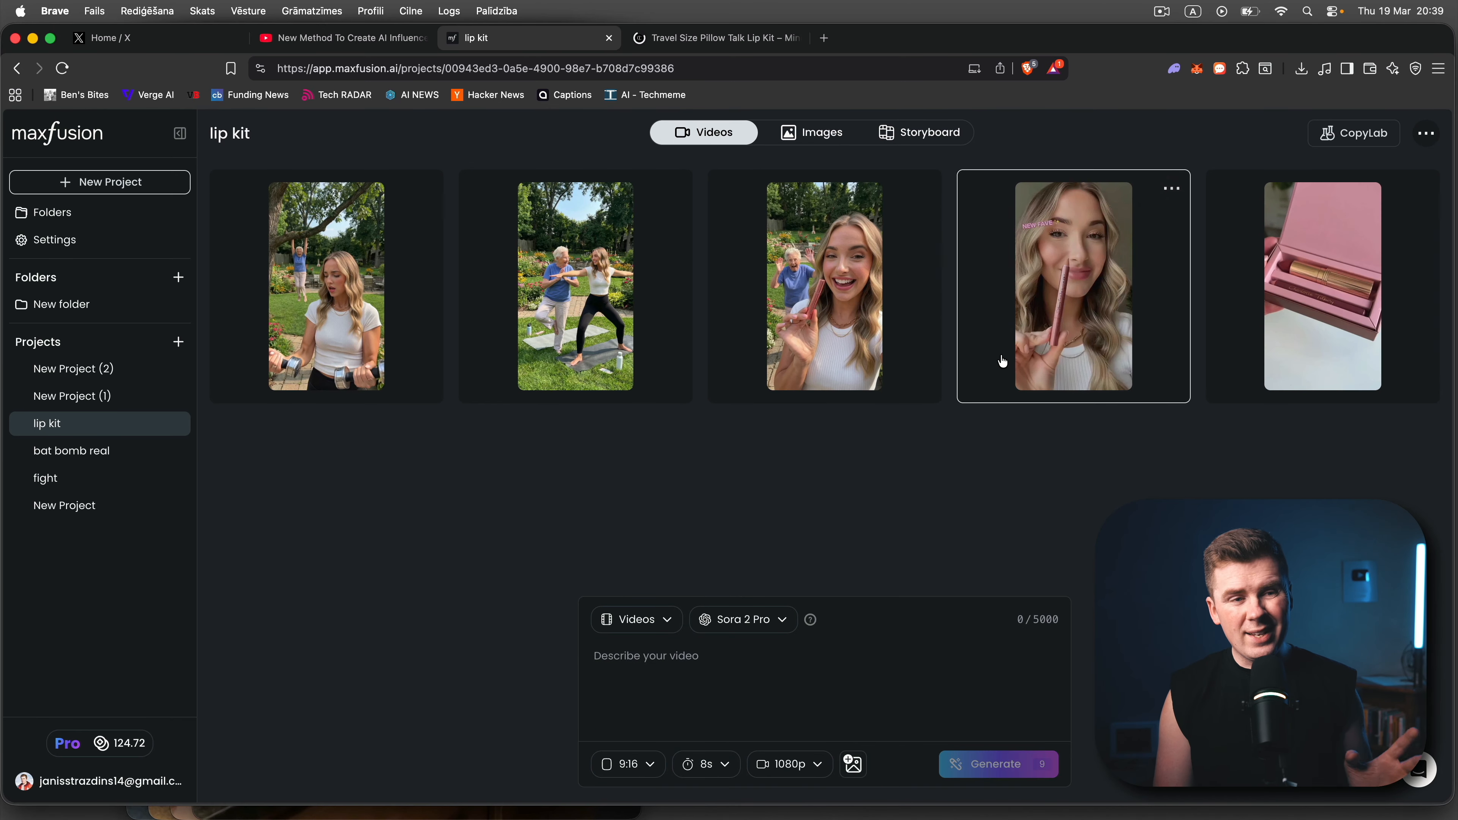
- Watch the Sora 2 Pro selfie video of the blonde woman in the lip kit project, adjusting its volume and pausing it
{"action": "left_click", "coordinate": [1015, 358]}
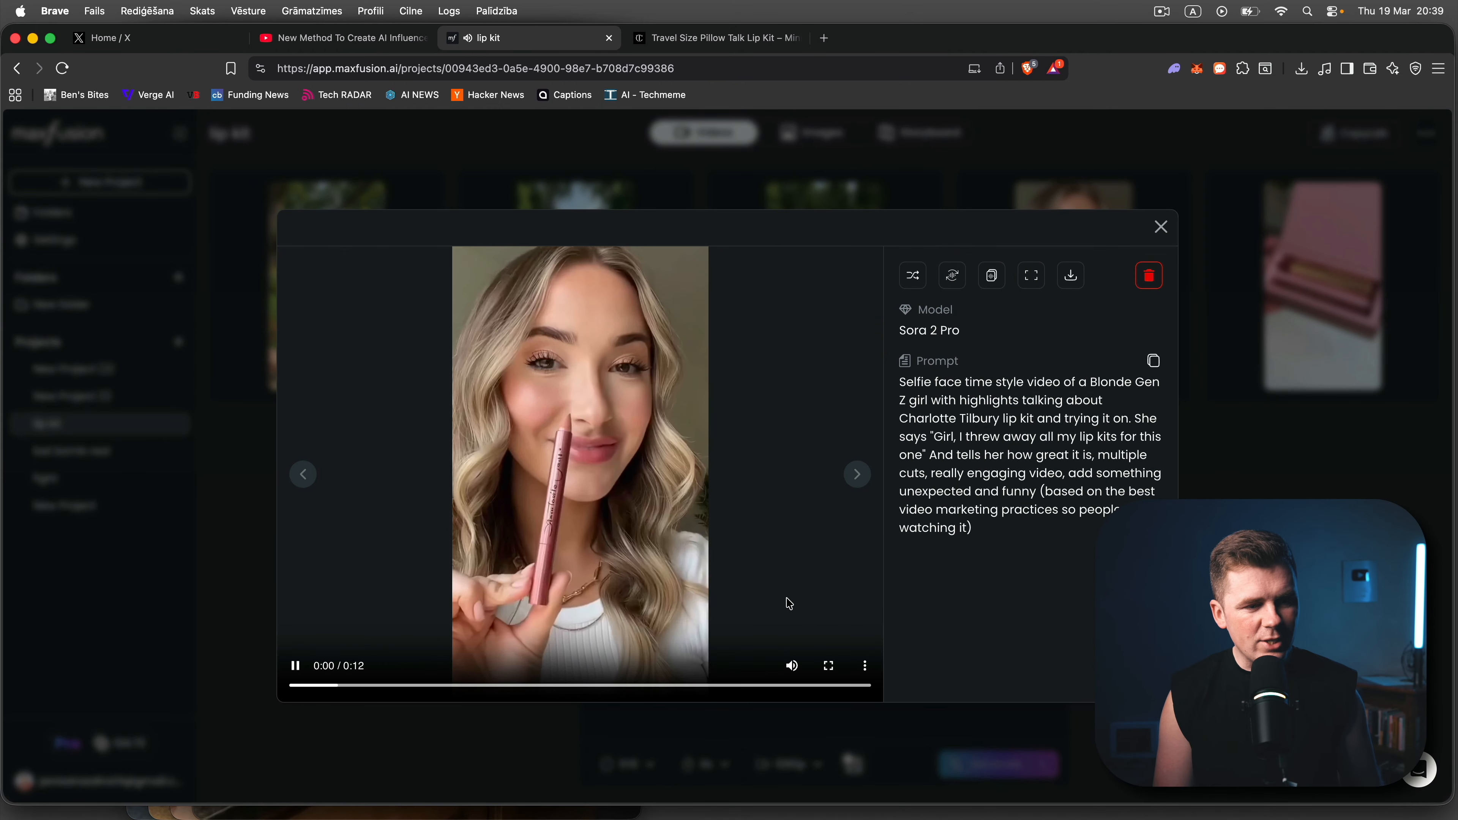
{"action": "mouse_move", "coordinate": [792, 665]}
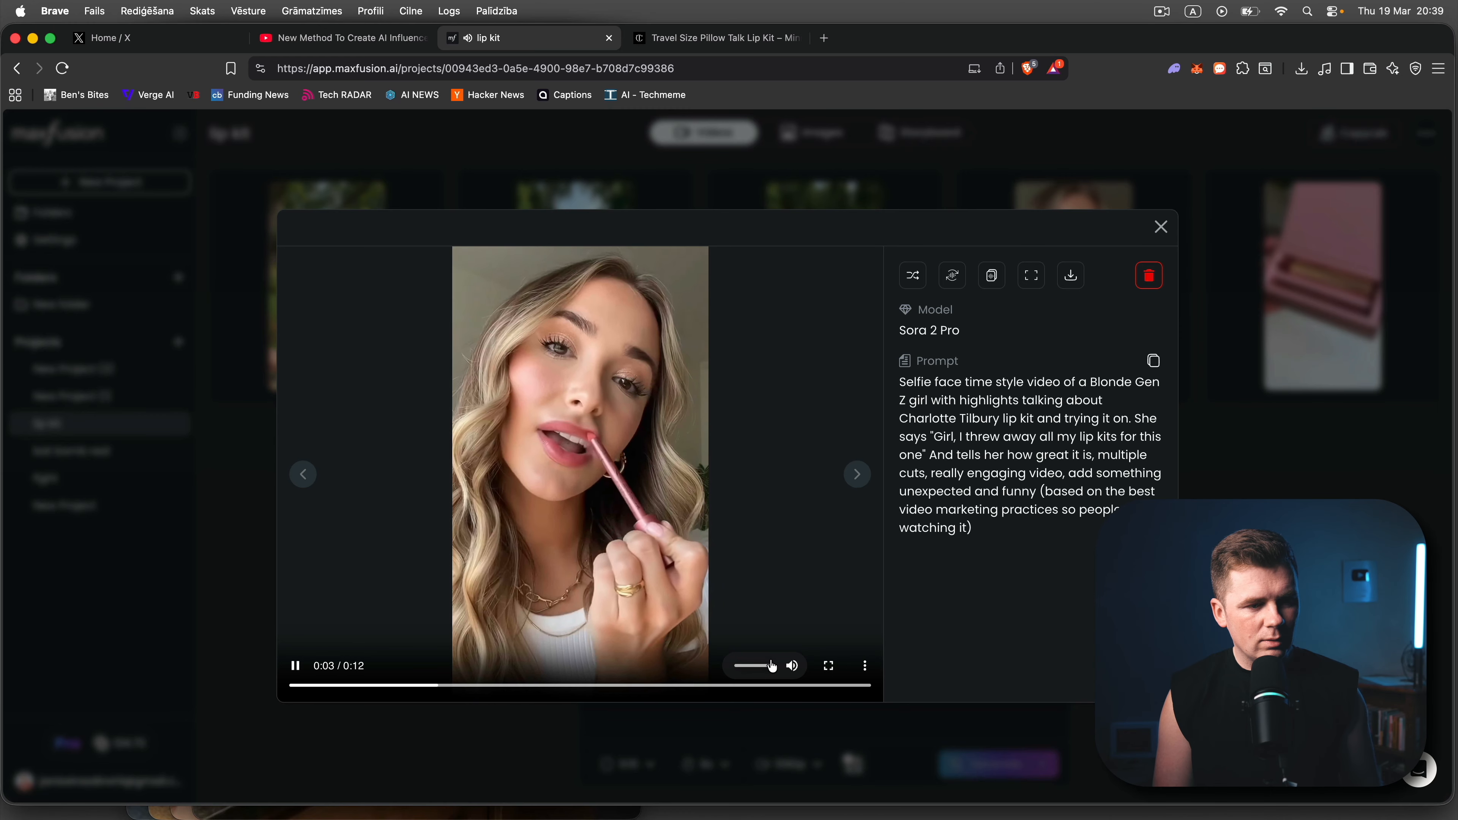
{"action": "left_click_drag", "start_coordinate": [772, 665], "coordinate": [740, 668]}
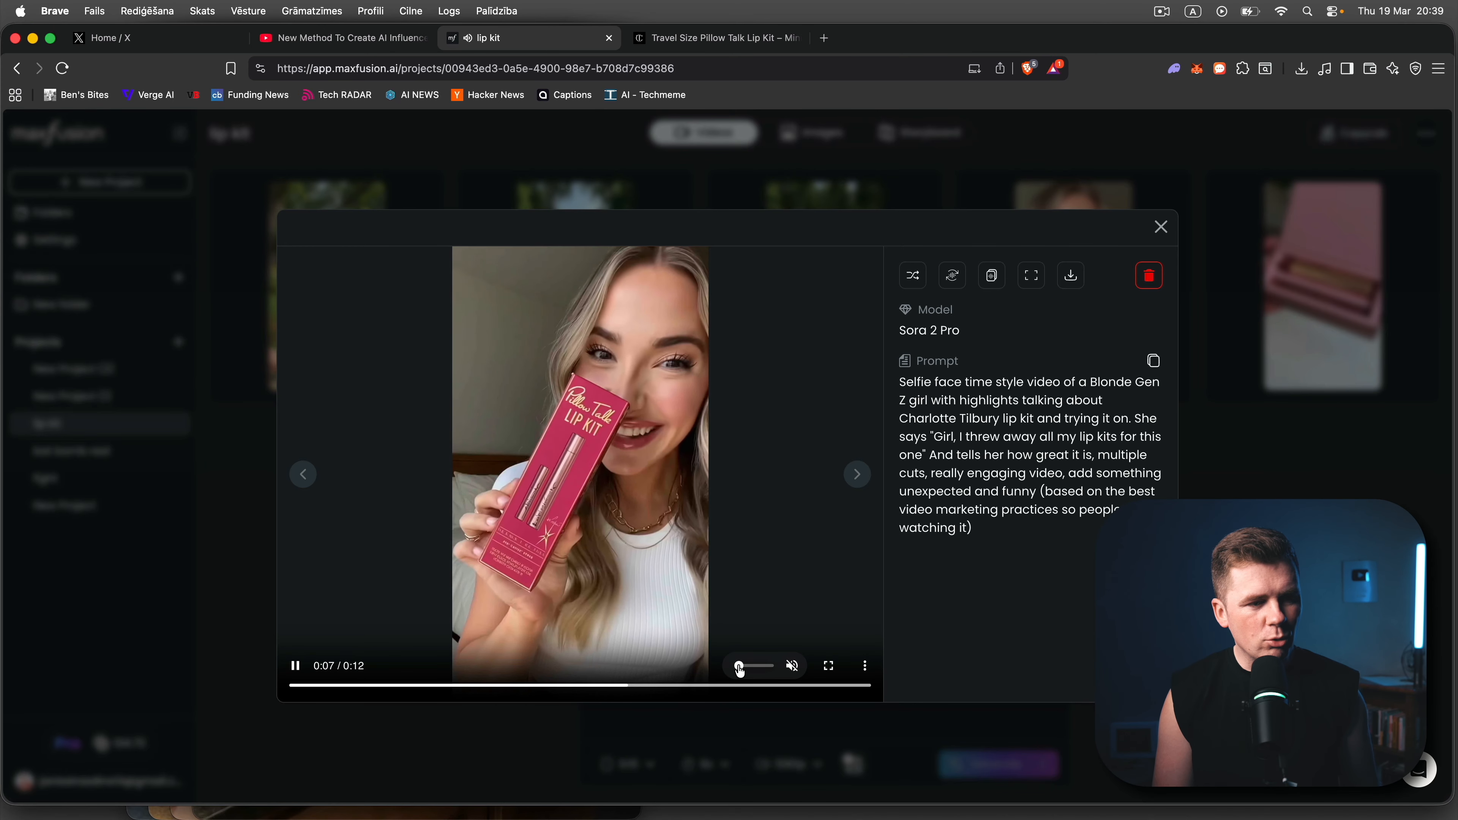
{"action": "left_click_drag", "start_coordinate": [740, 668], "coordinate": [767, 667]}
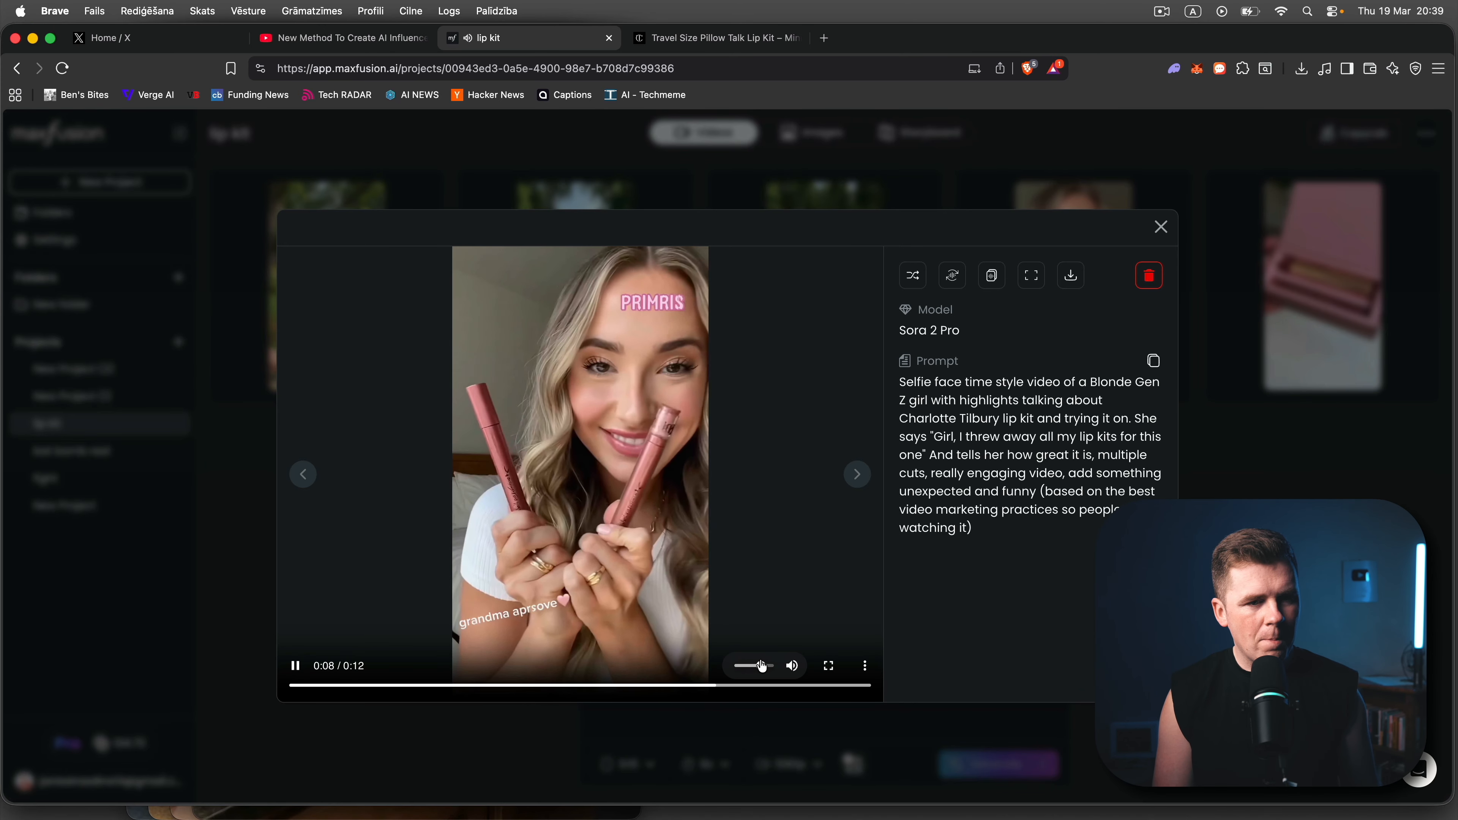
{"action": "left_click", "coordinate": [626, 529]}
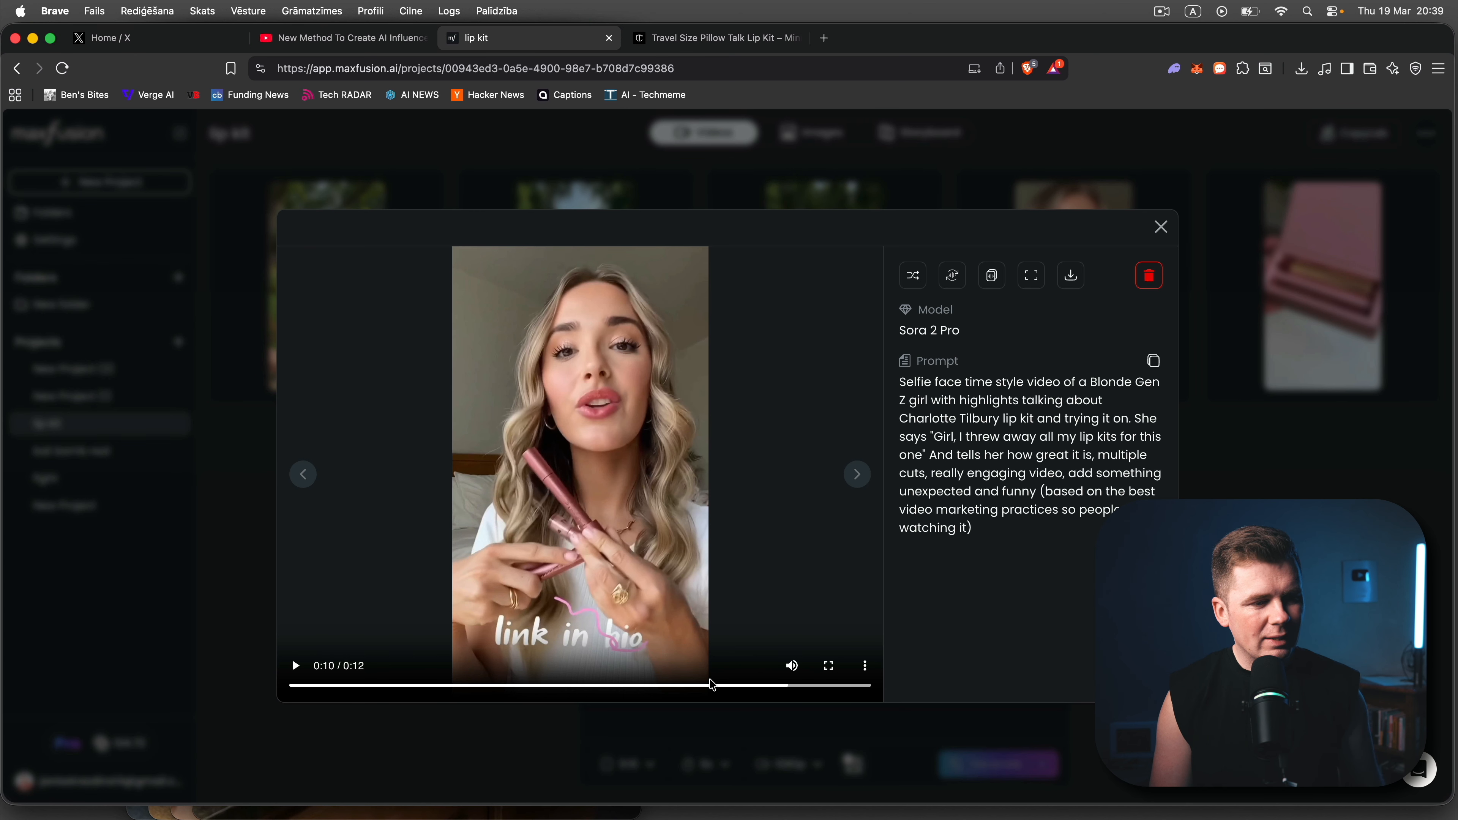
- Review the lip kit video's box and lip application scenes by moving through its timeline, and close the video
{"action": "left_click_drag", "start_coordinate": [707, 695], "coordinate": [648, 687]}
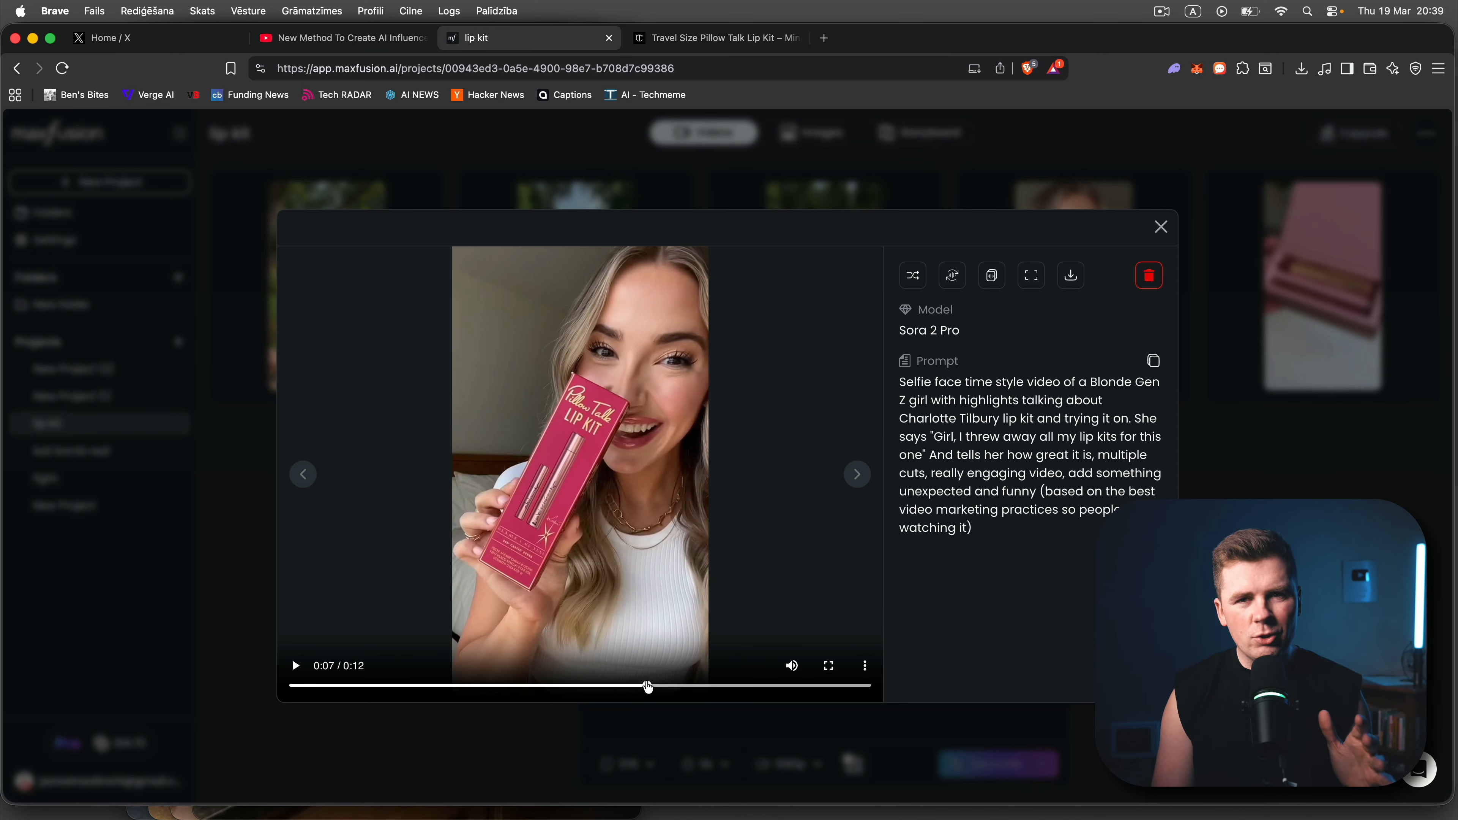
{"action": "left_click_drag", "start_coordinate": [648, 687], "coordinate": [448, 656]}
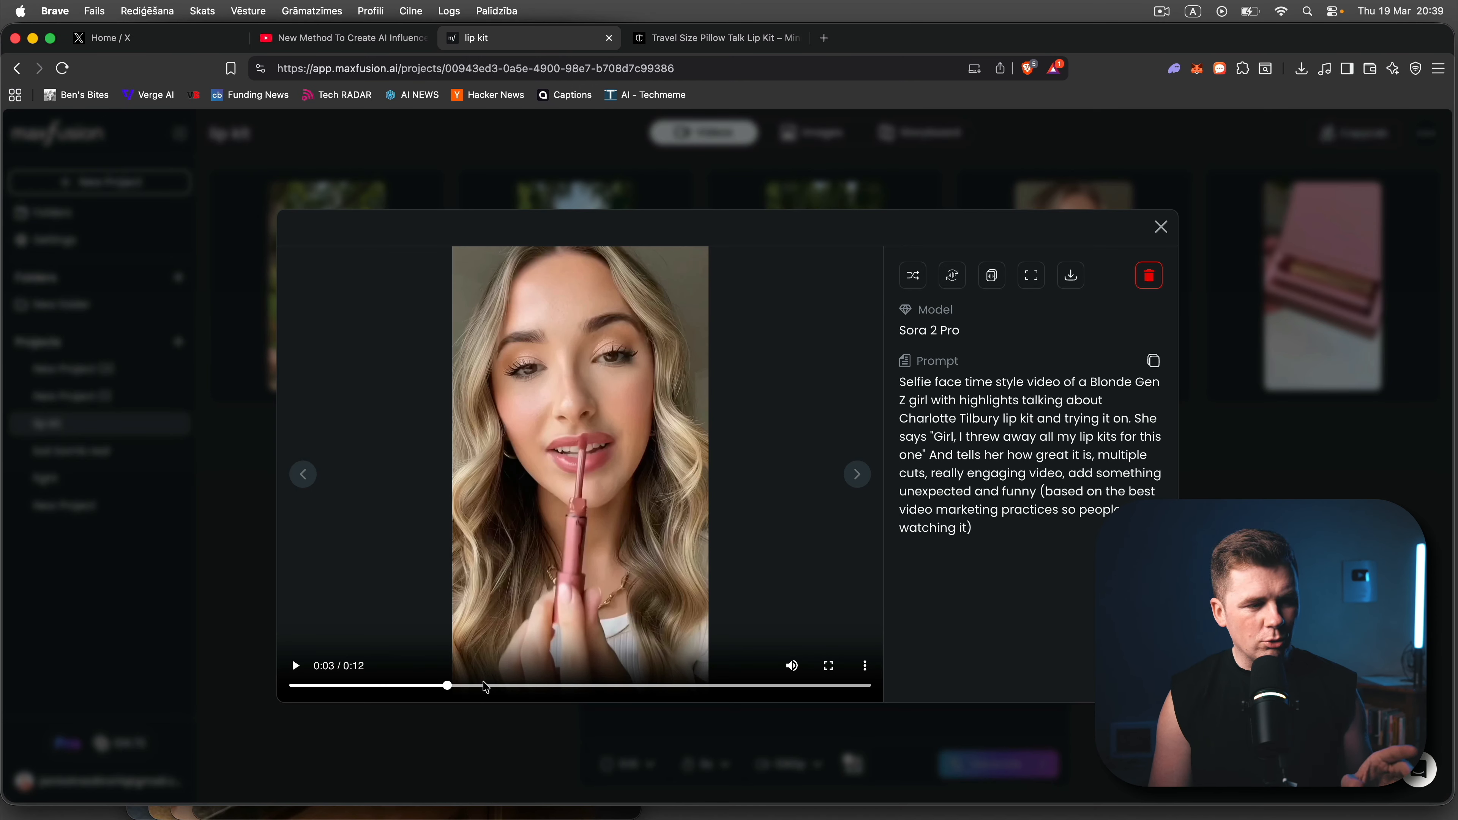
{"action": "left_click_drag", "start_coordinate": [453, 691], "coordinate": [628, 684]}
{"action": "left_click", "coordinate": [1160, 226]}
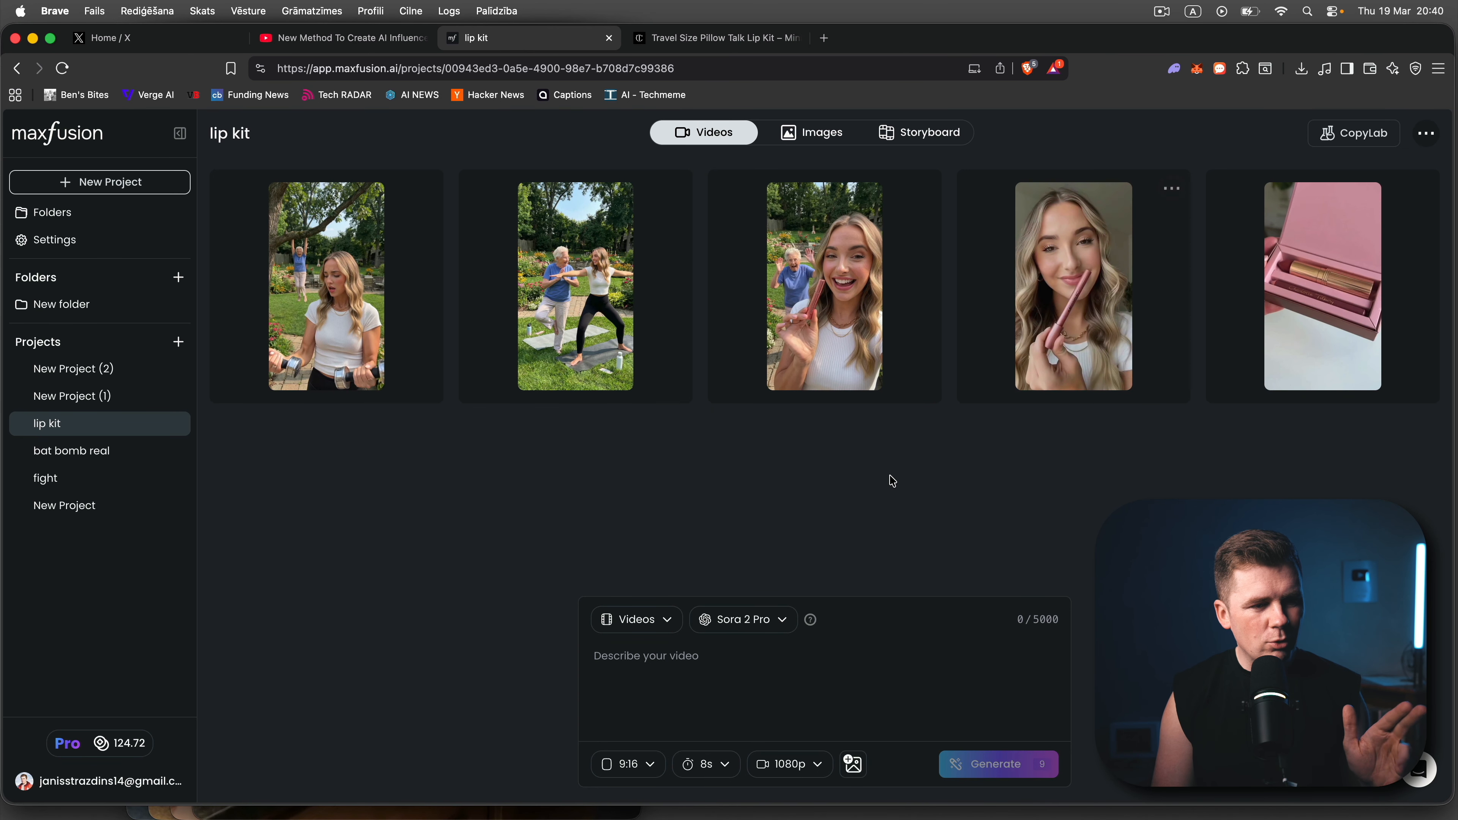
- Open the lip kit reference video in CopyLab, review the grandmother frame around 0:07:78, save the frame selection, and check that frame's options
{"action": "left_click", "coordinate": [705, 662]}
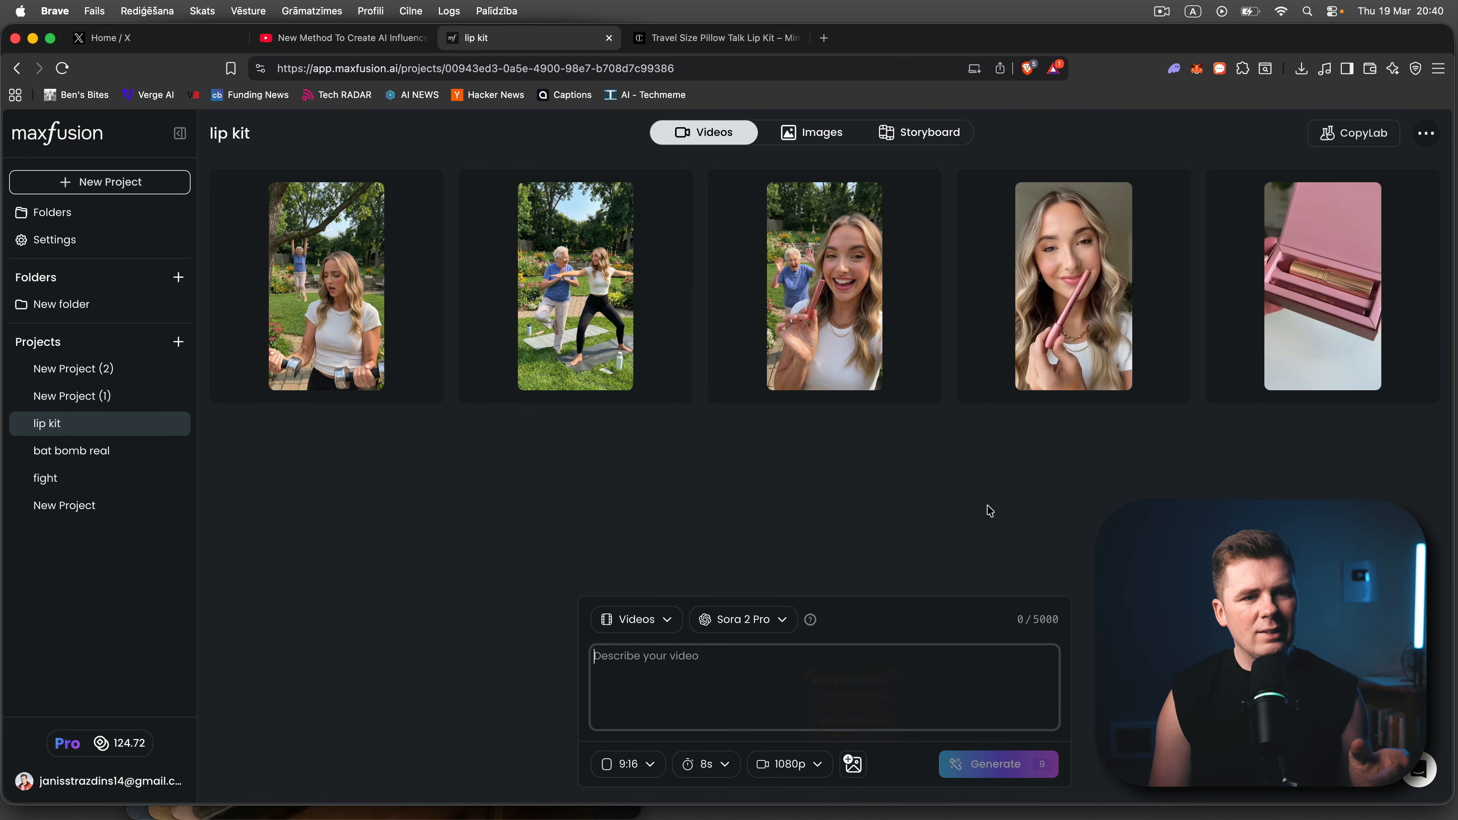
{"action": "mouse_move", "coordinate": [1063, 338]}
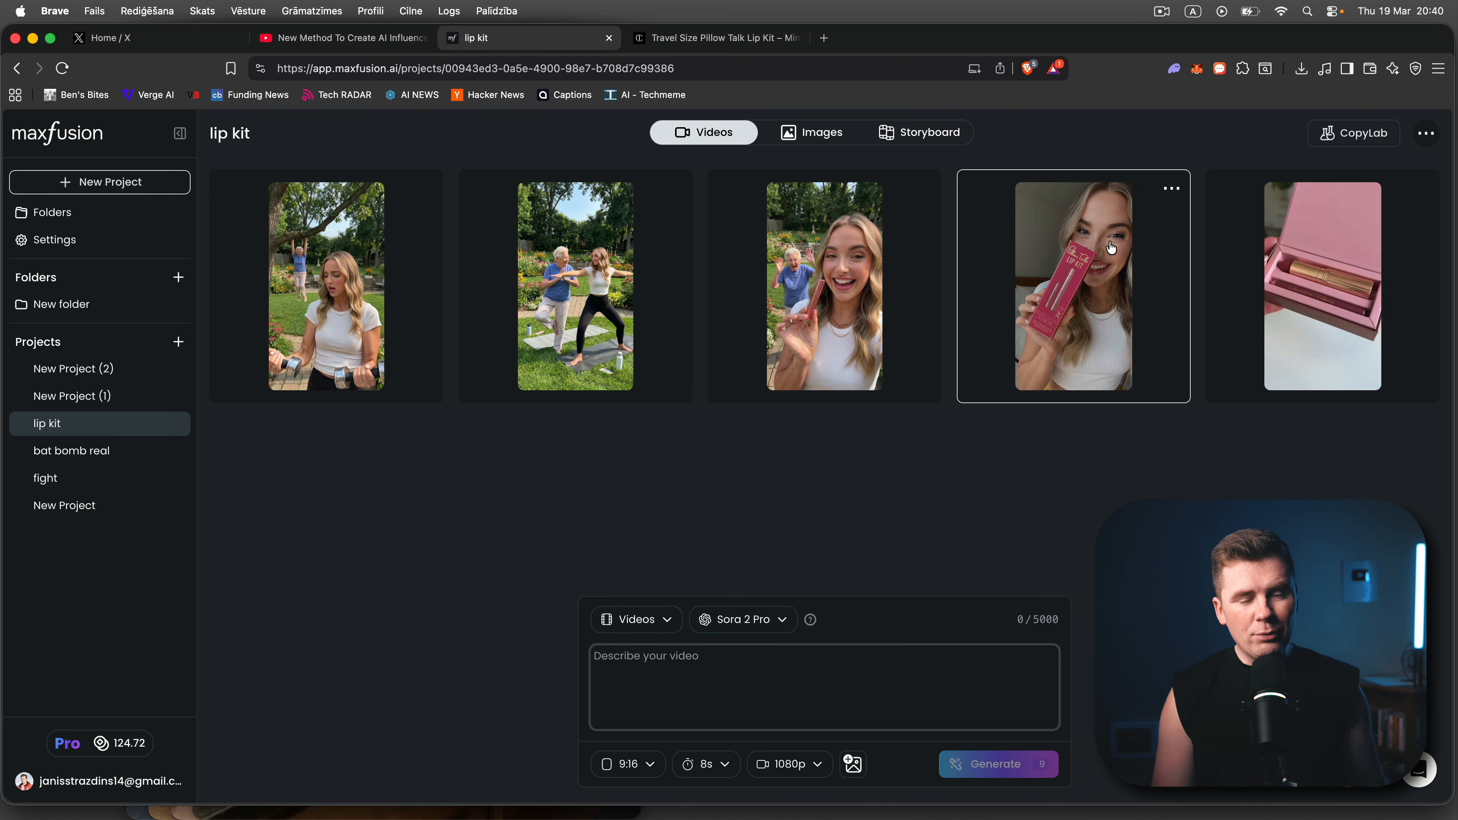
{"action": "left_click", "coordinate": [1334, 141]}
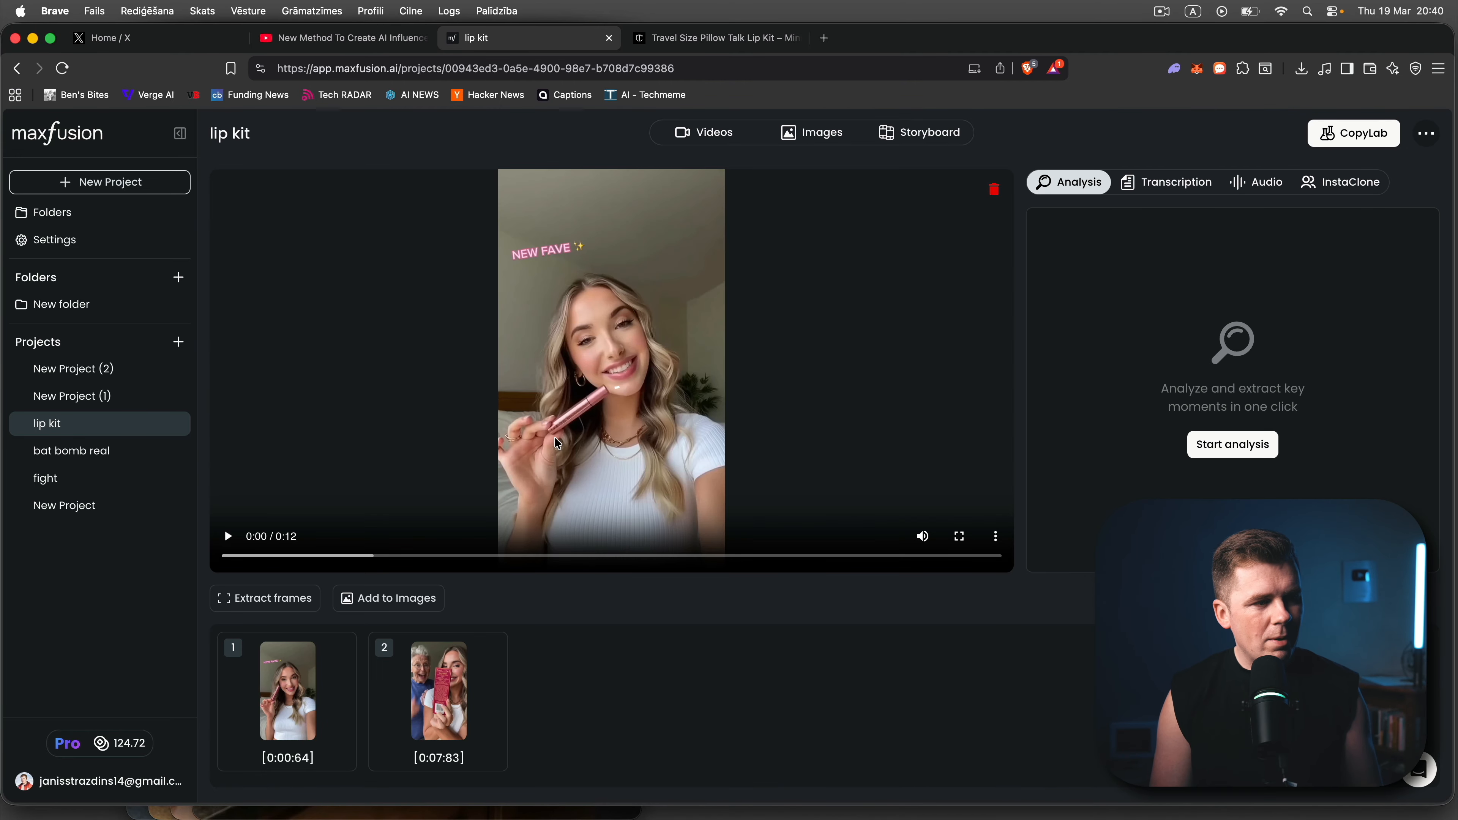
{"action": "left_click", "coordinate": [255, 601]}
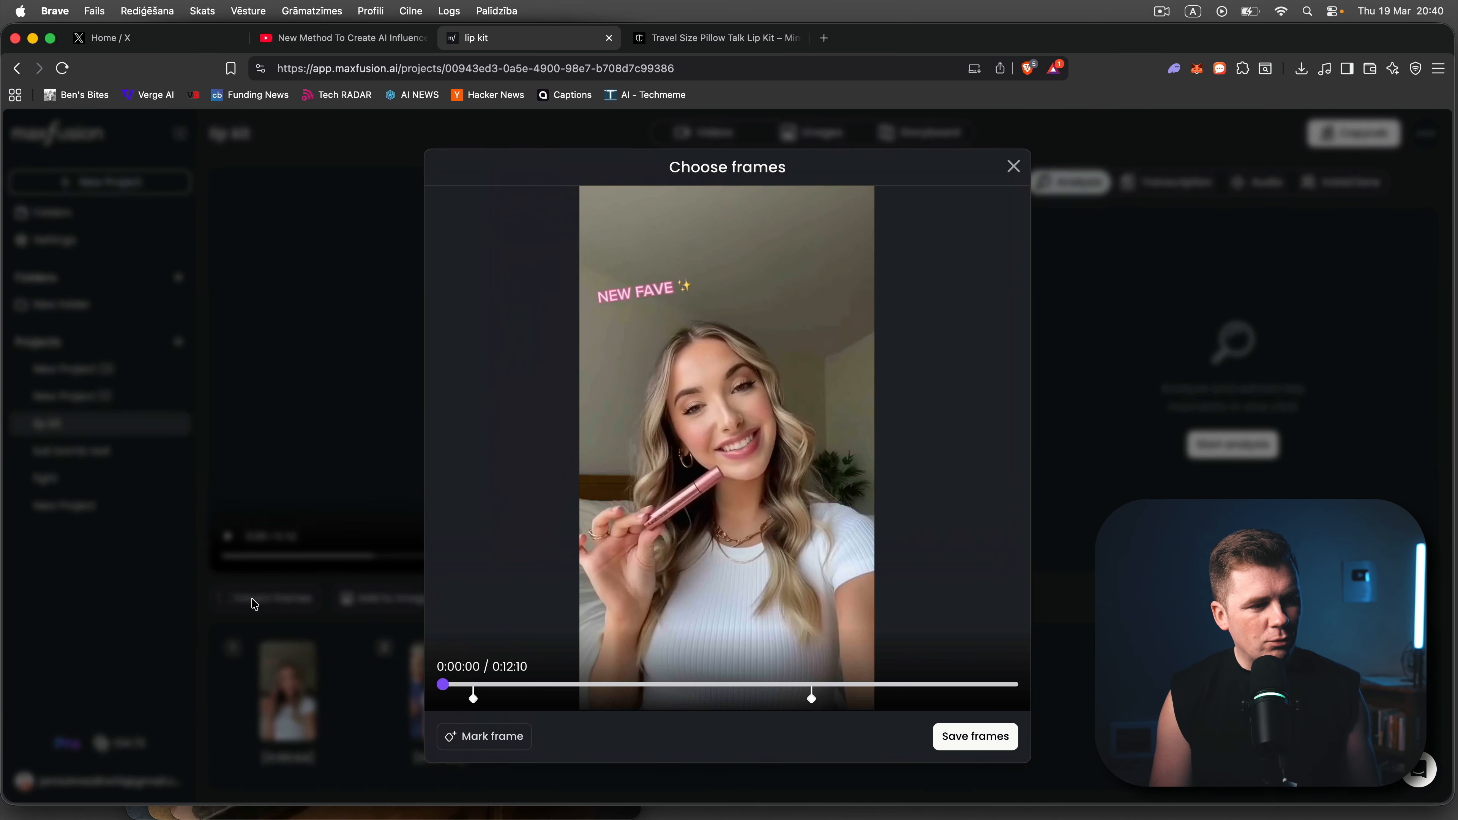
{"action": "left_click_drag", "start_coordinate": [445, 687], "coordinate": [812, 673]}
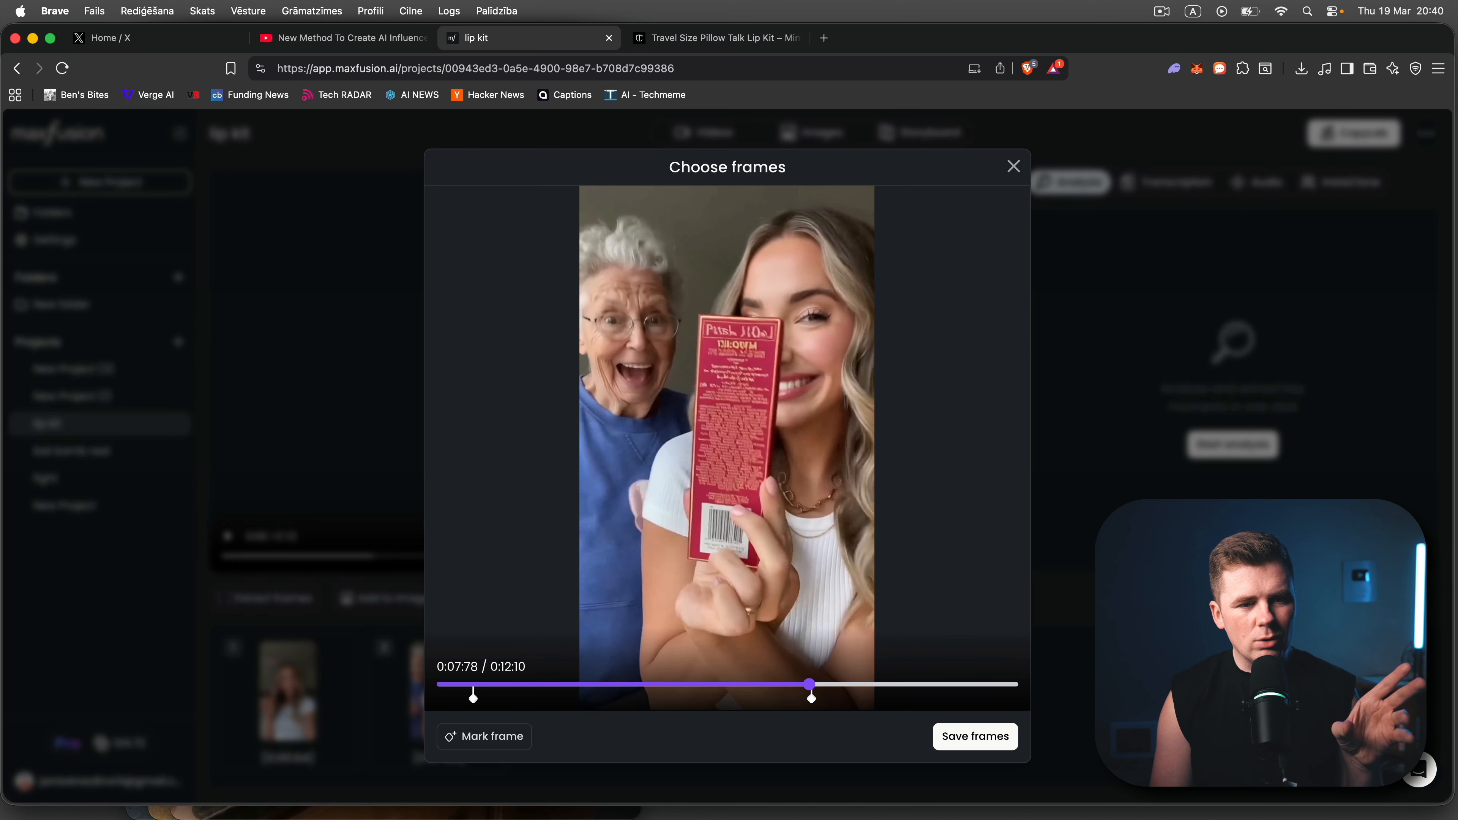
{"action": "left_click", "coordinate": [975, 736]}
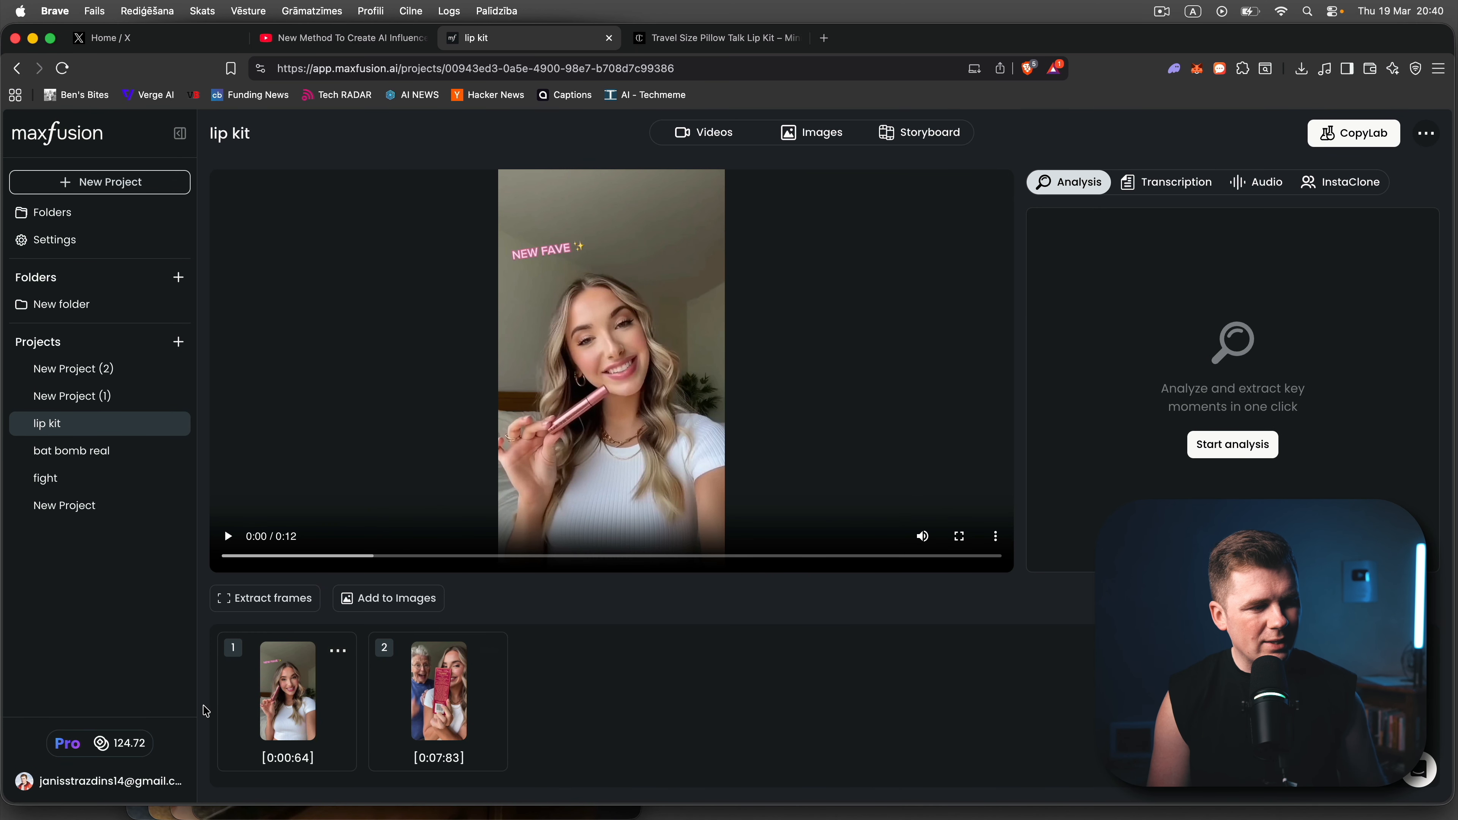
{"action": "left_click", "coordinate": [488, 651]}
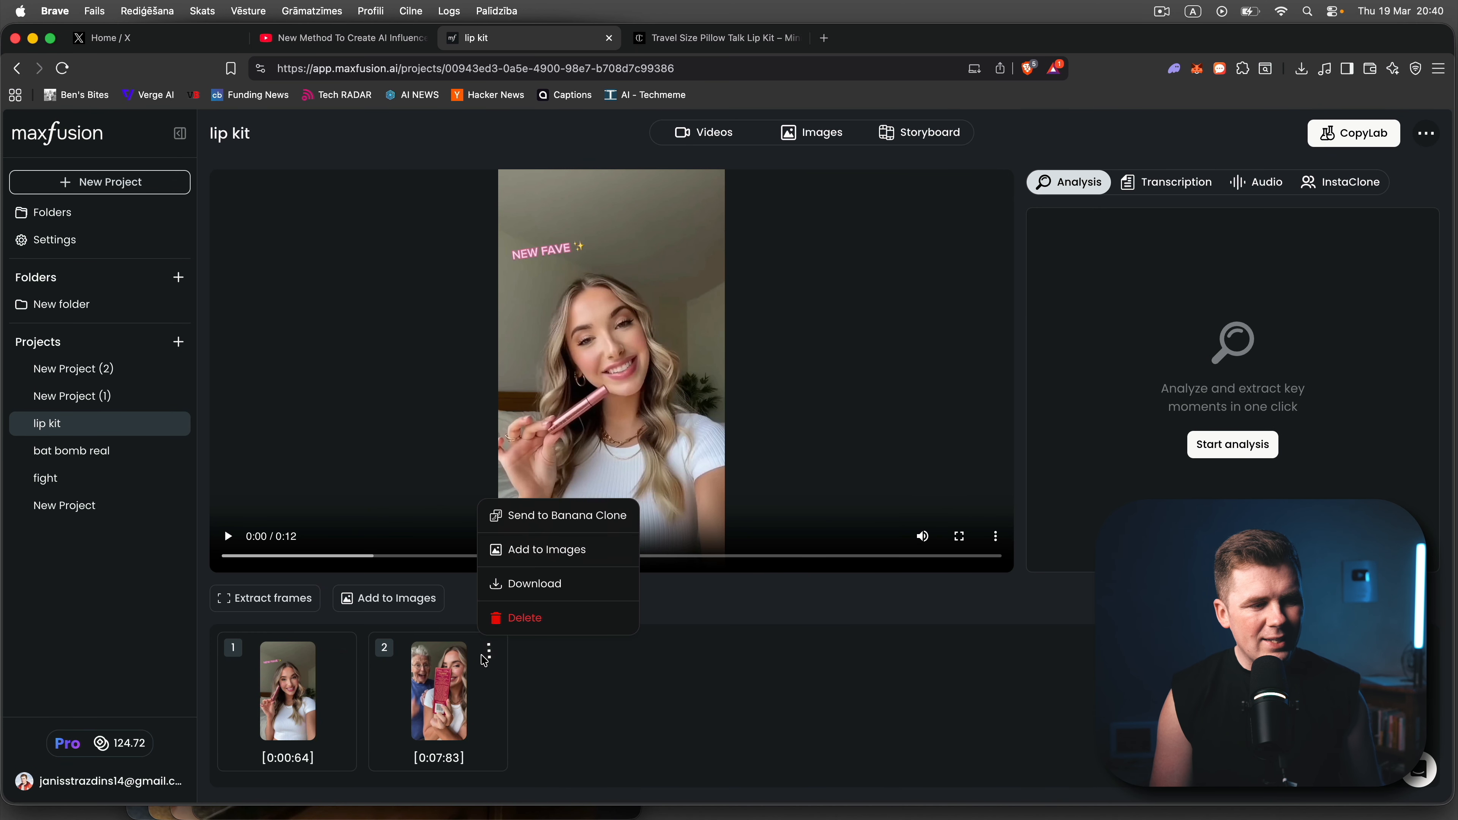
{"action": "left_click", "coordinate": [808, 650]}
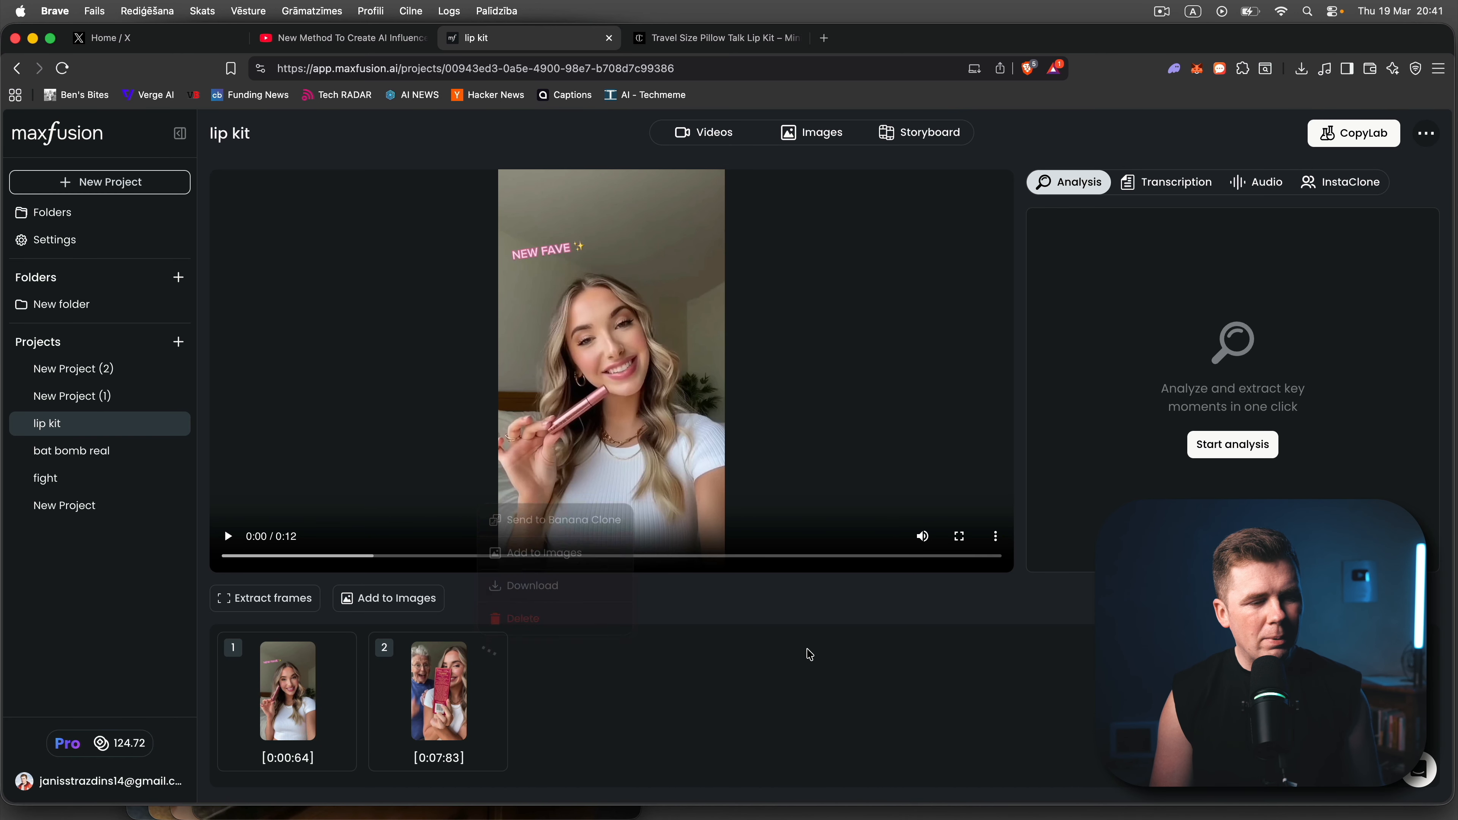
- Examine the Nano Banana 2 prompts of the lip kit project's waving grandmother selfie and outdoor yoga image
{"action": "left_click", "coordinate": [802, 137]}
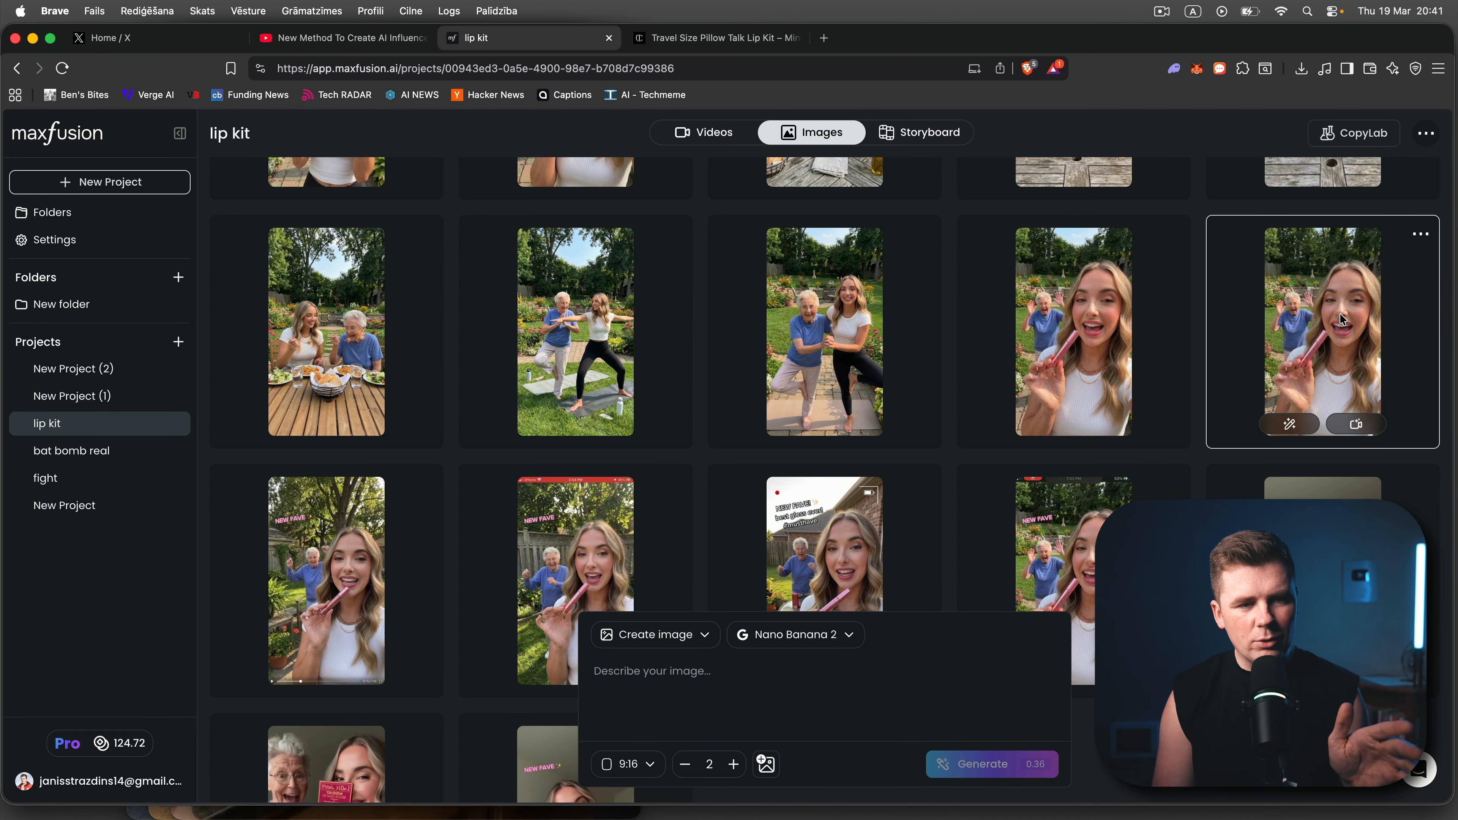
{"action": "left_click", "coordinate": [1339, 314]}
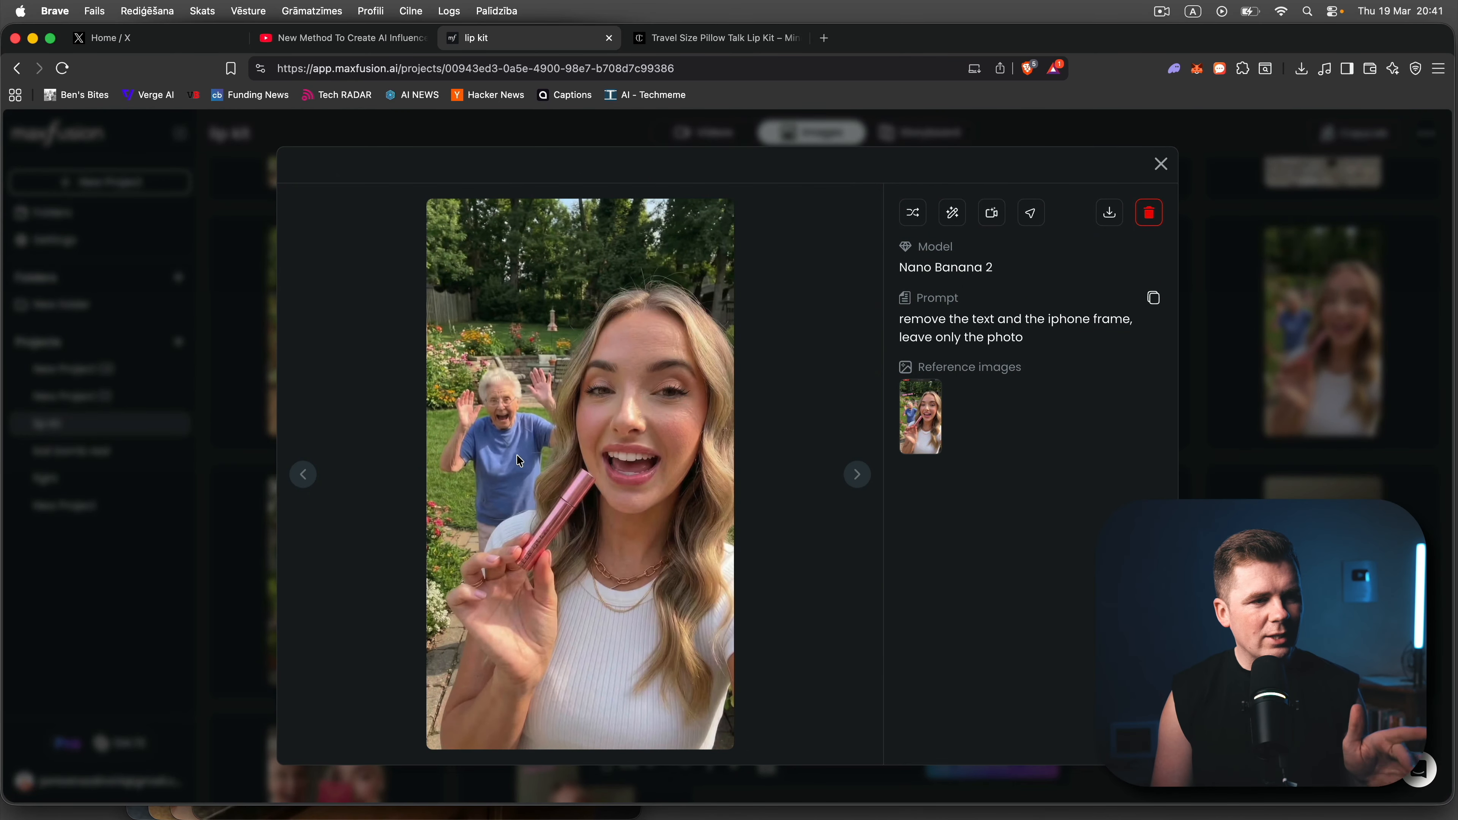
{"action": "left_click", "coordinate": [1371, 330]}
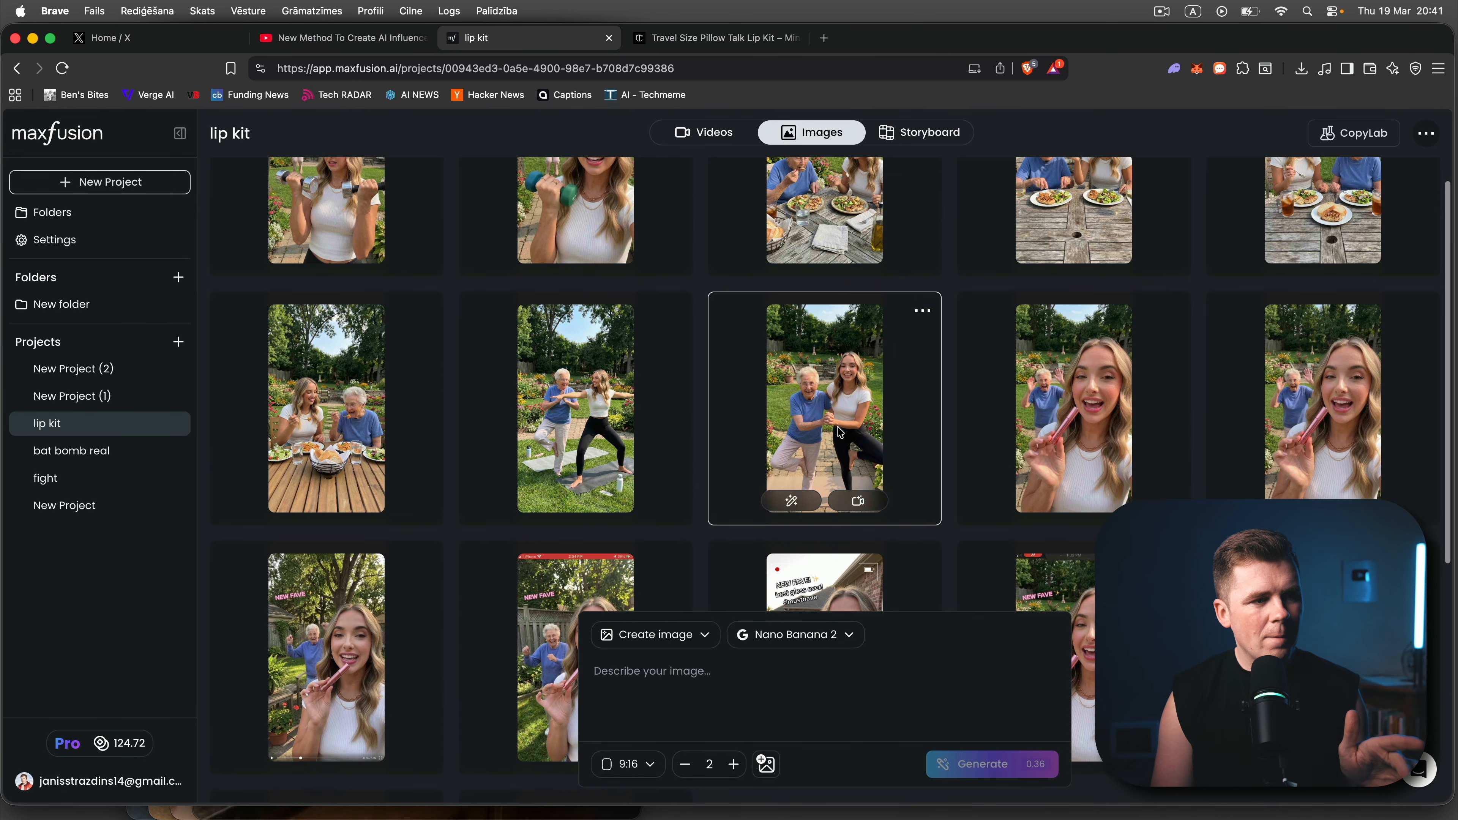
{"action": "left_click", "coordinate": [627, 406]}
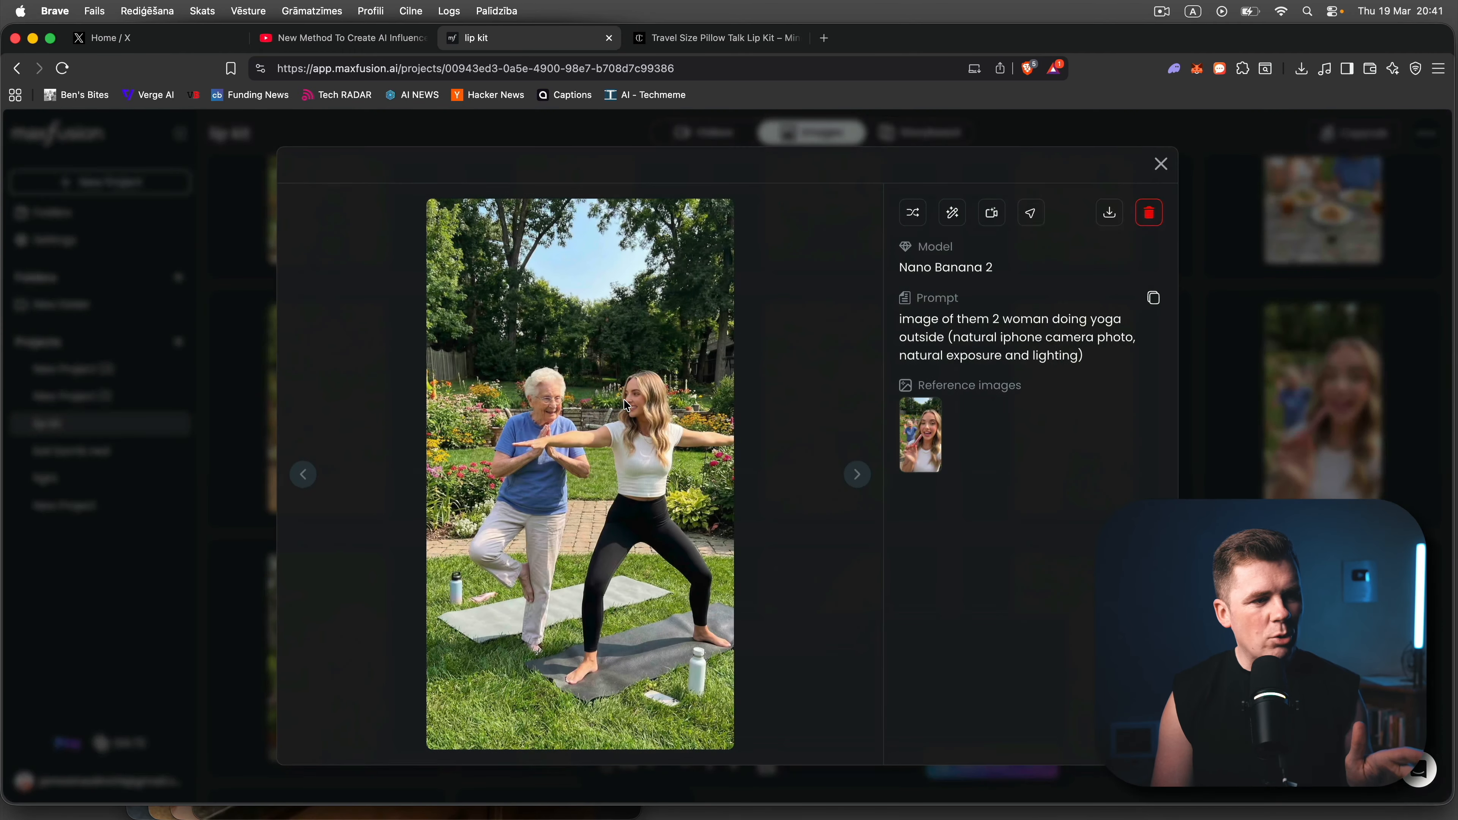
{"action": "left_click", "coordinate": [1318, 376]}
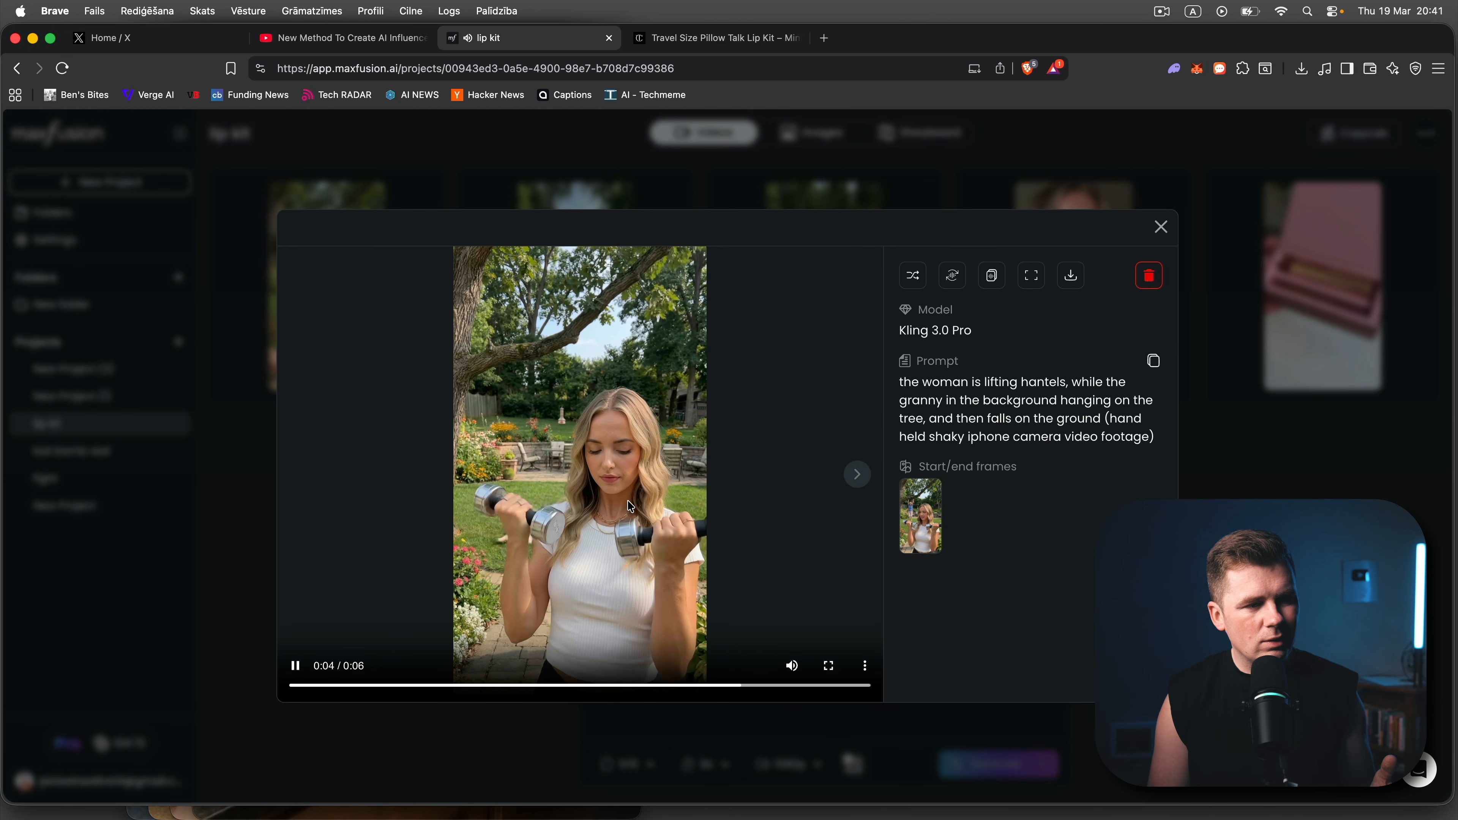
- Replay the grandmother's fall in the Kling 3.0 Pro tree-hanging and yoga videos, and close the video view
{"action": "left_click", "coordinate": [607, 686]}
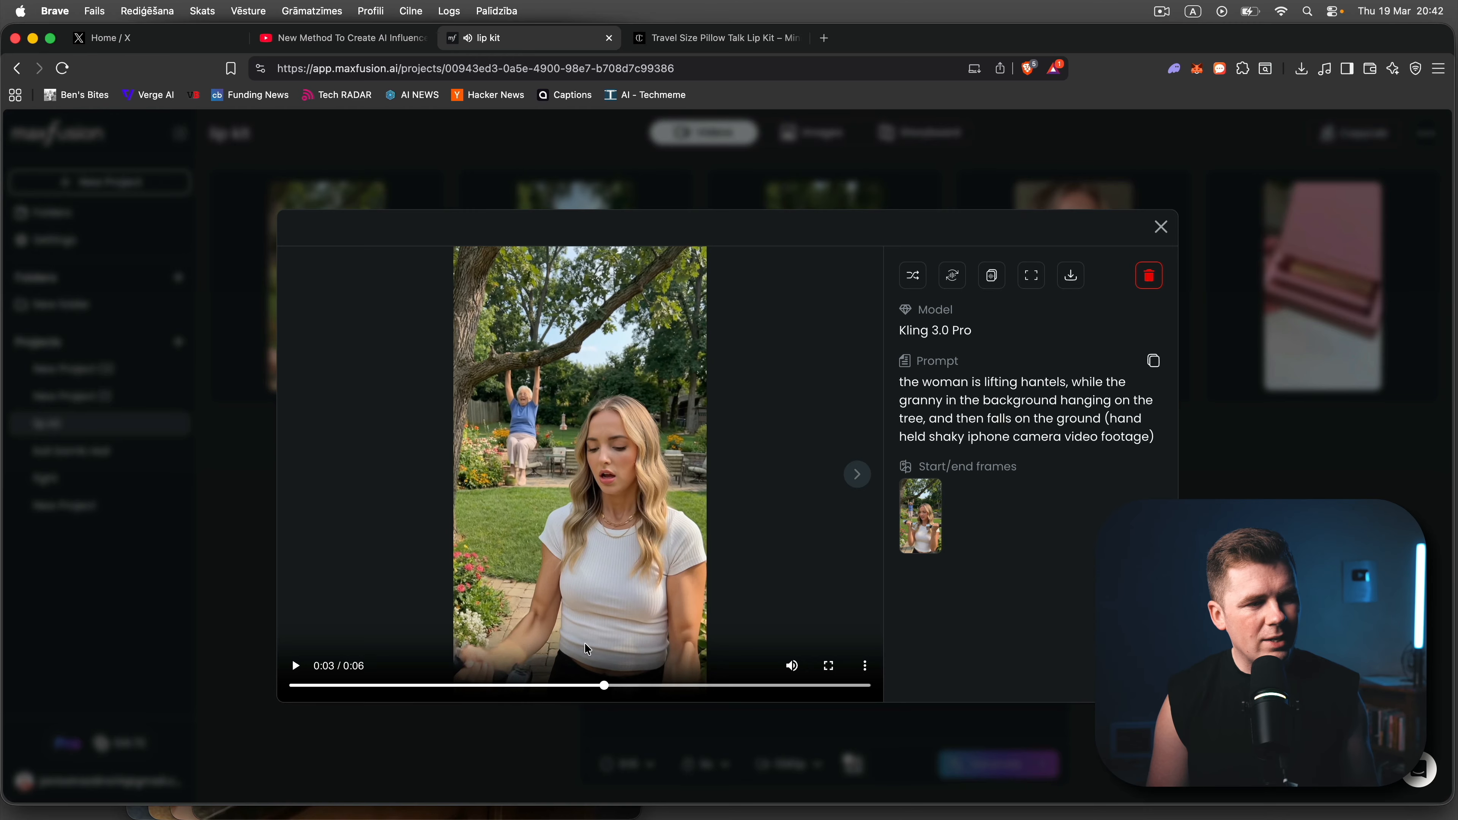
{"action": "left_click", "coordinate": [554, 570]}
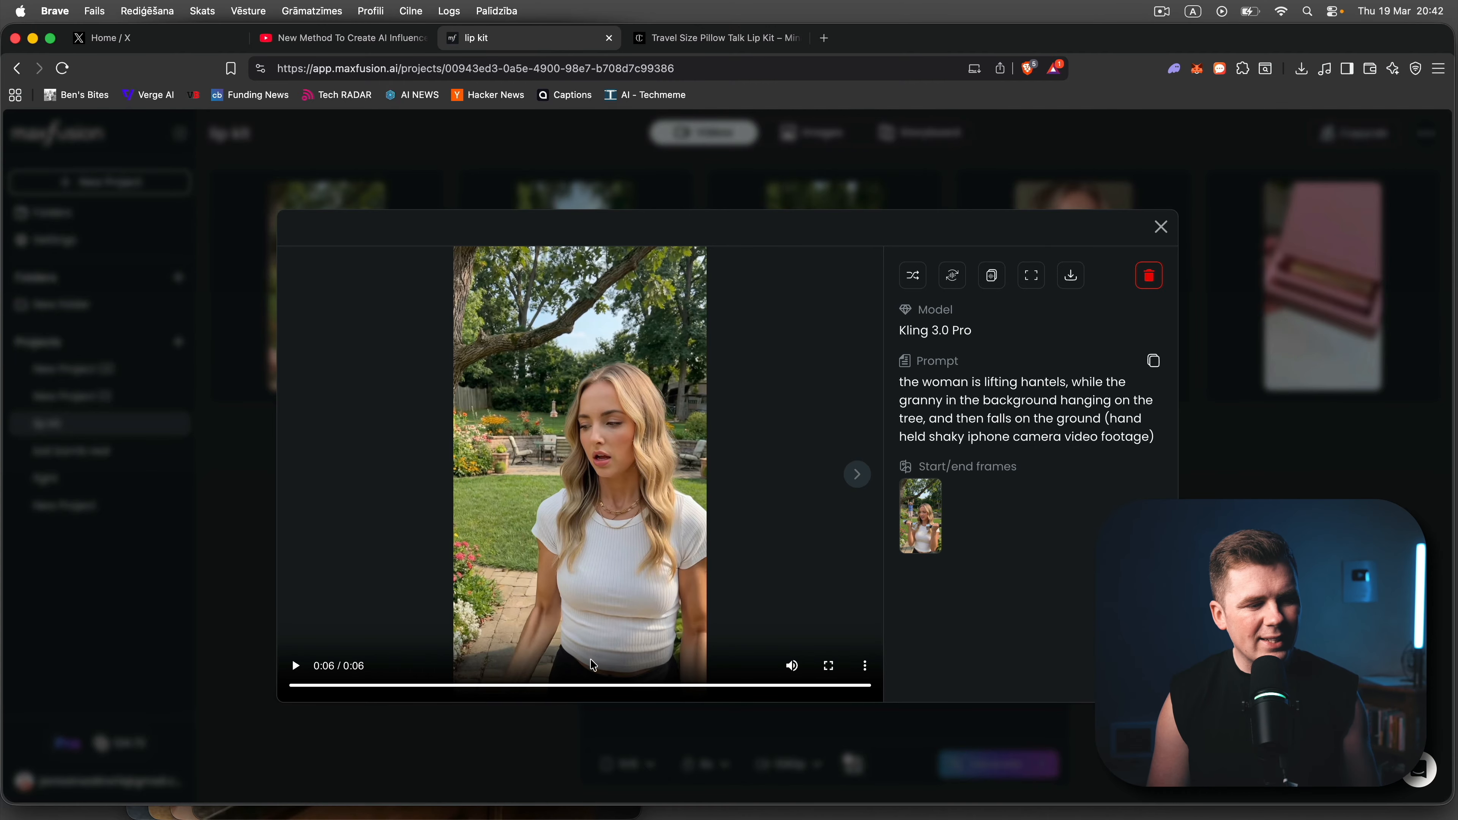
{"action": "left_click", "coordinate": [586, 686]}
{"action": "left_click", "coordinate": [563, 567]}
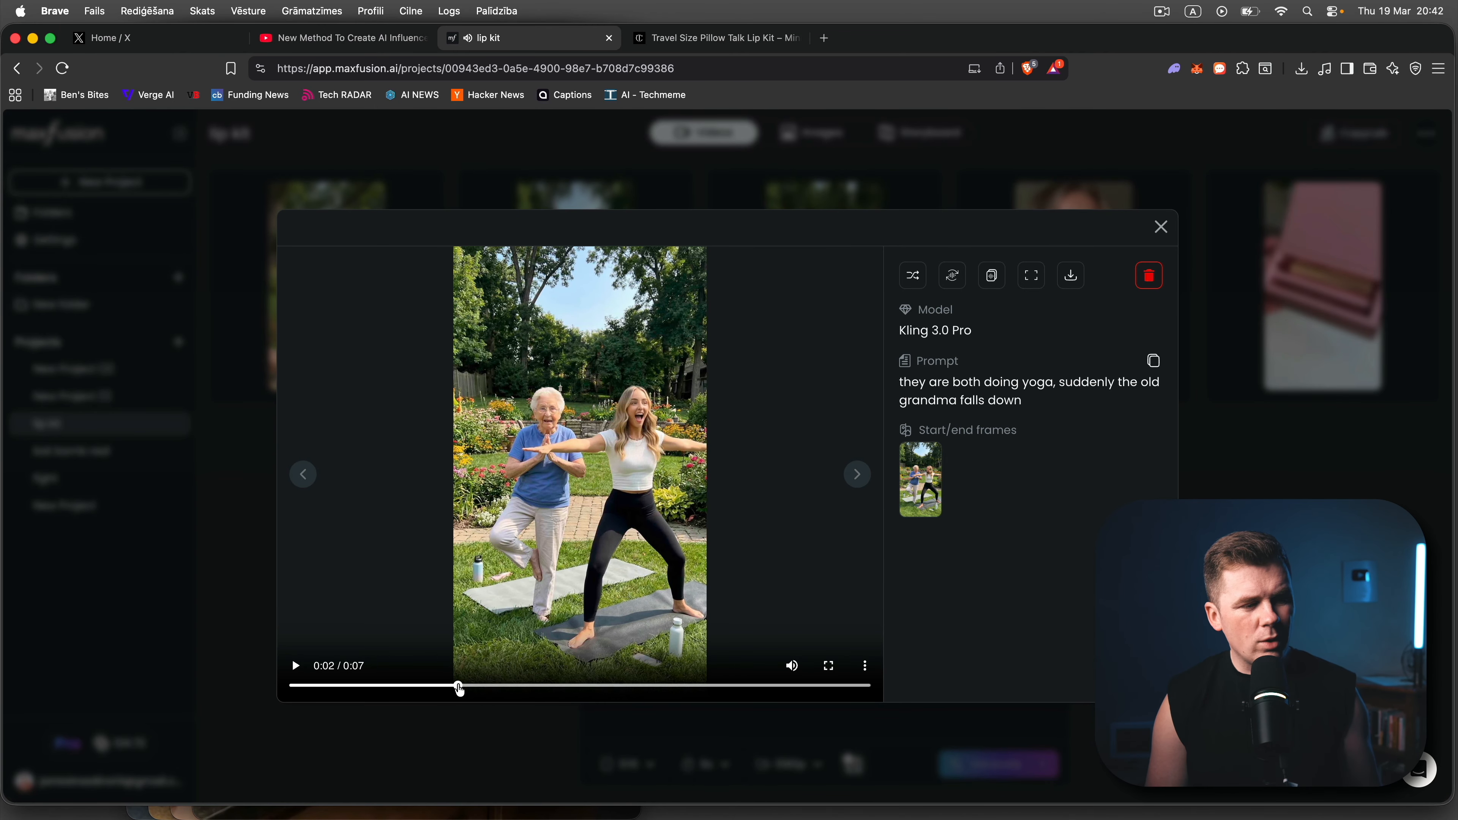
{"action": "left_click", "coordinate": [450, 623]}
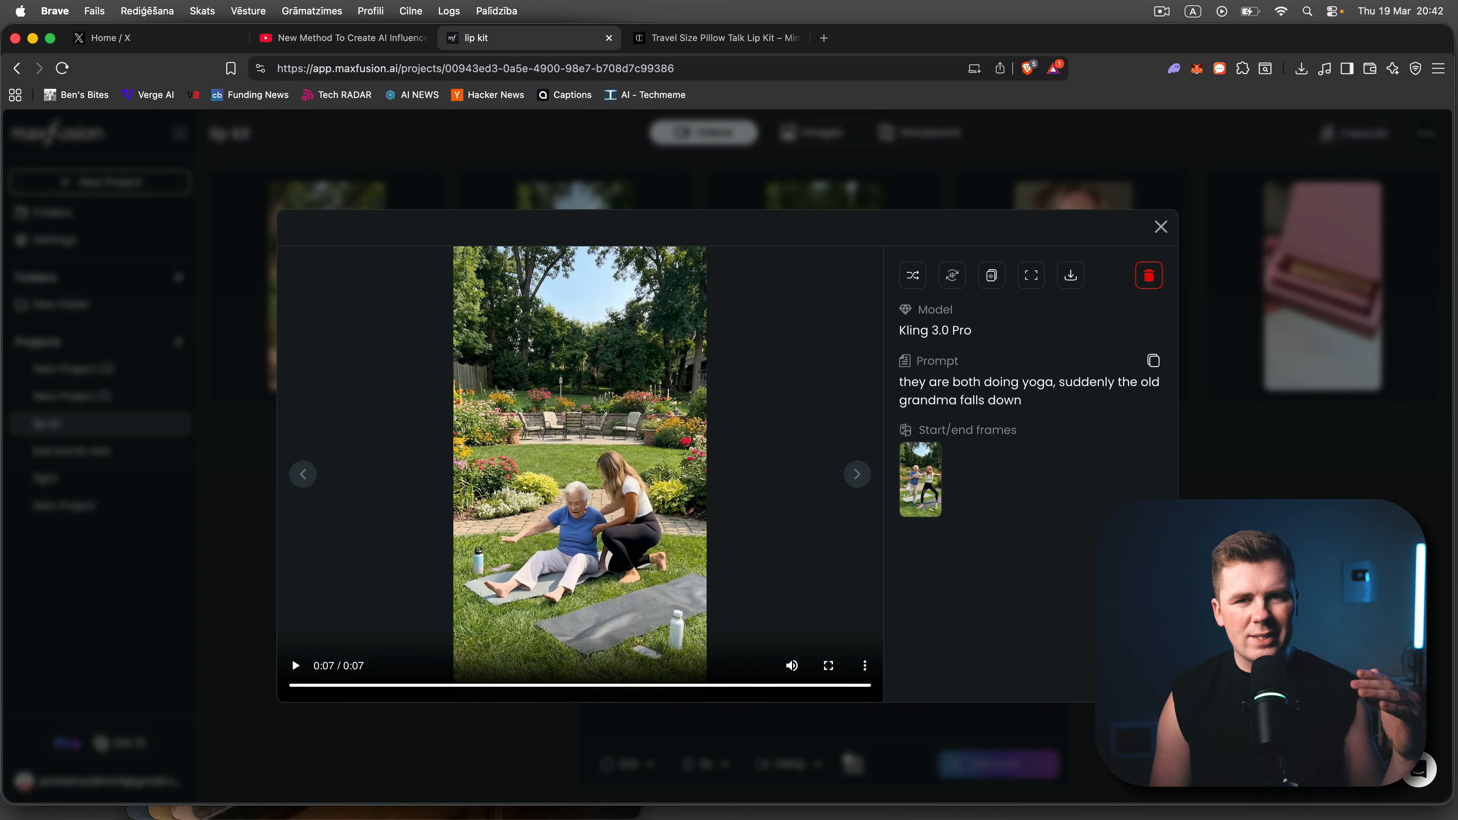
{"action": "key", "text": "Escape"}
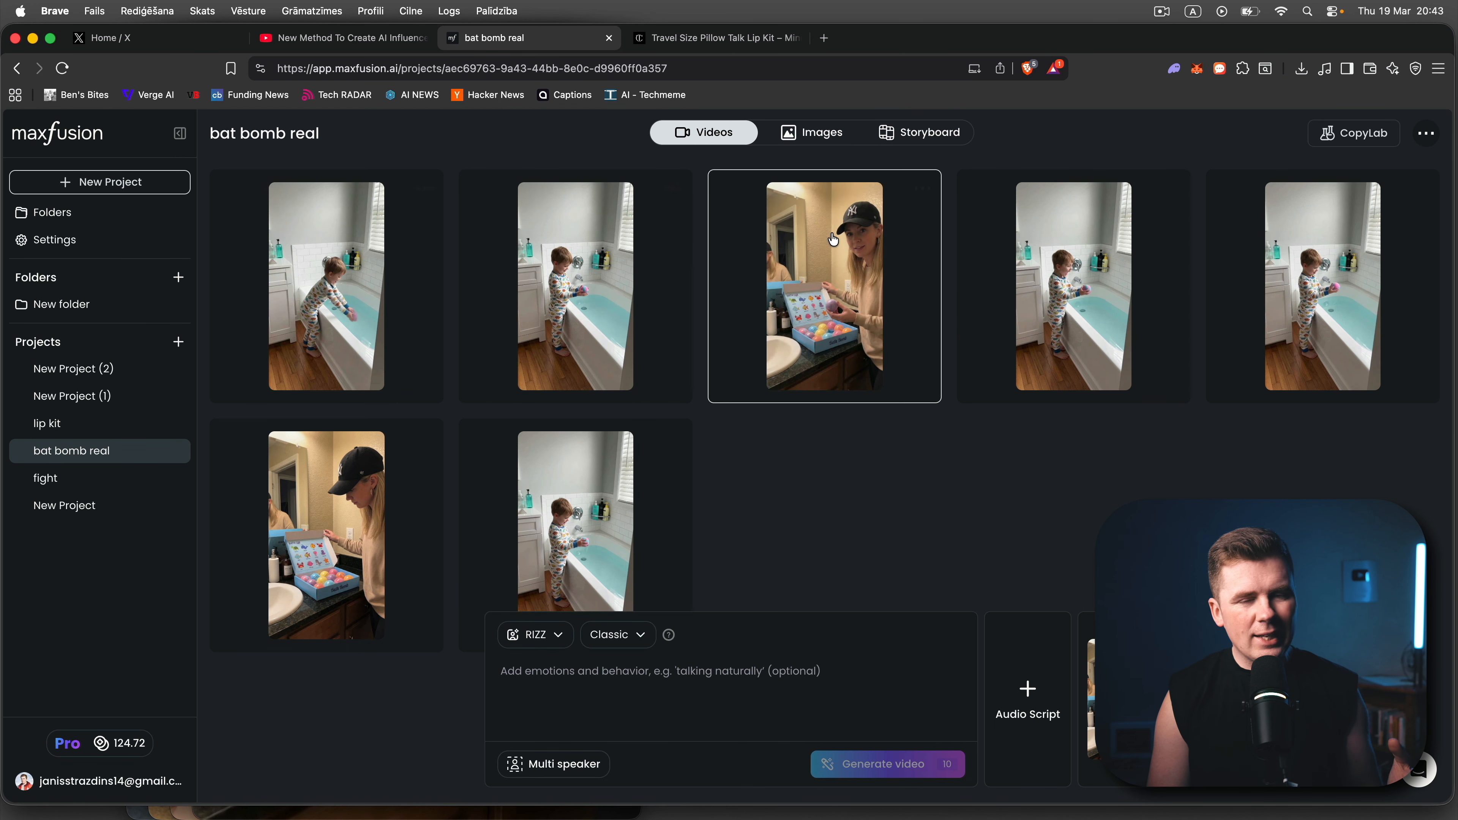
- Open the bat bomb real project's reference video in CopyLab and play it through the bath and gift box scenes
{"action": "left_click", "coordinate": [1354, 133]}
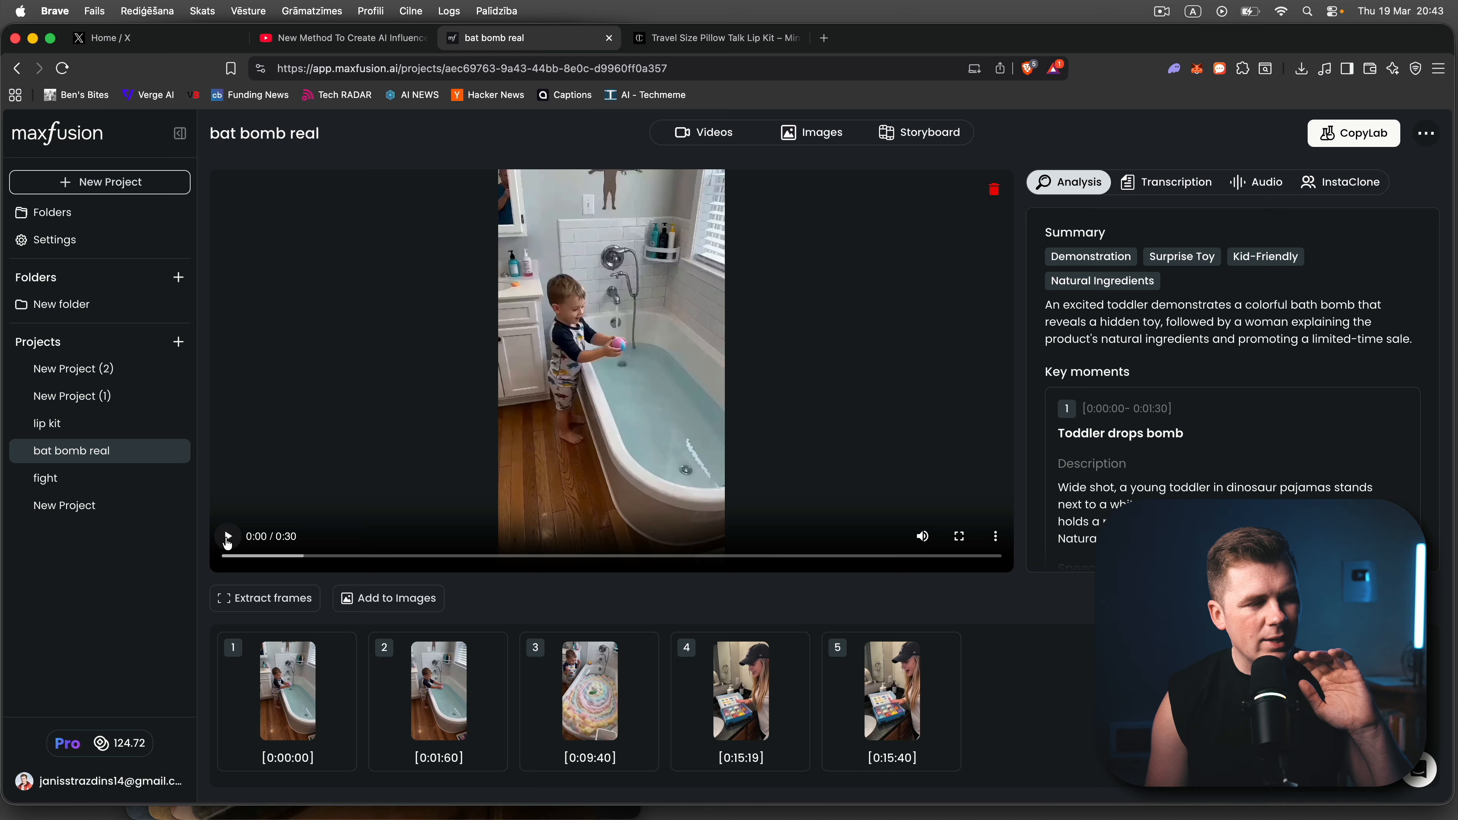
{"action": "left_click", "coordinate": [228, 539]}
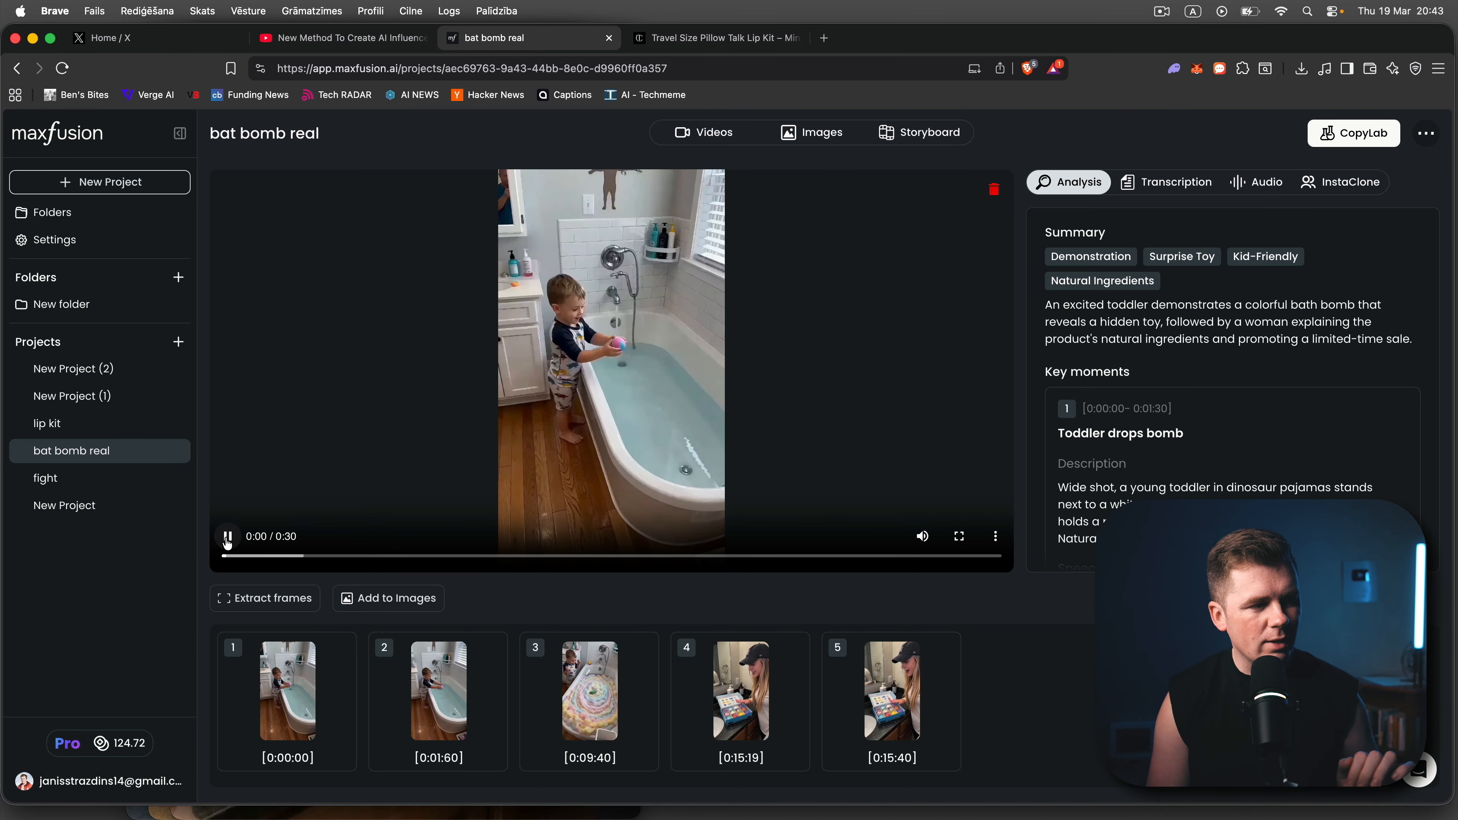
{"action": "left_click", "coordinate": [925, 538]}
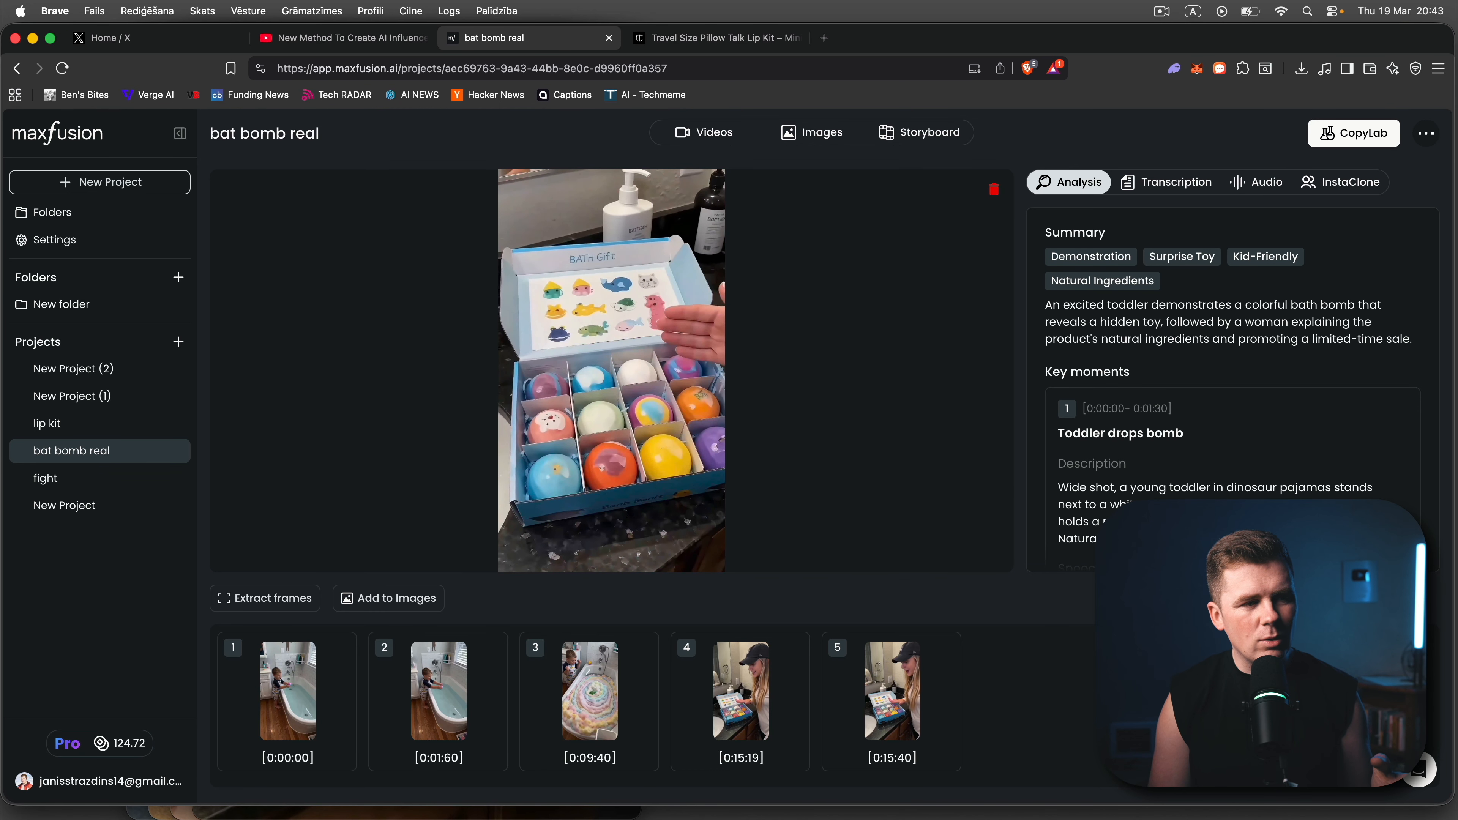
- Open the frame selection of the bat bomb real reference video, scrub from the start to the third frame marker, and close it
{"action": "left_click", "coordinate": [279, 601]}
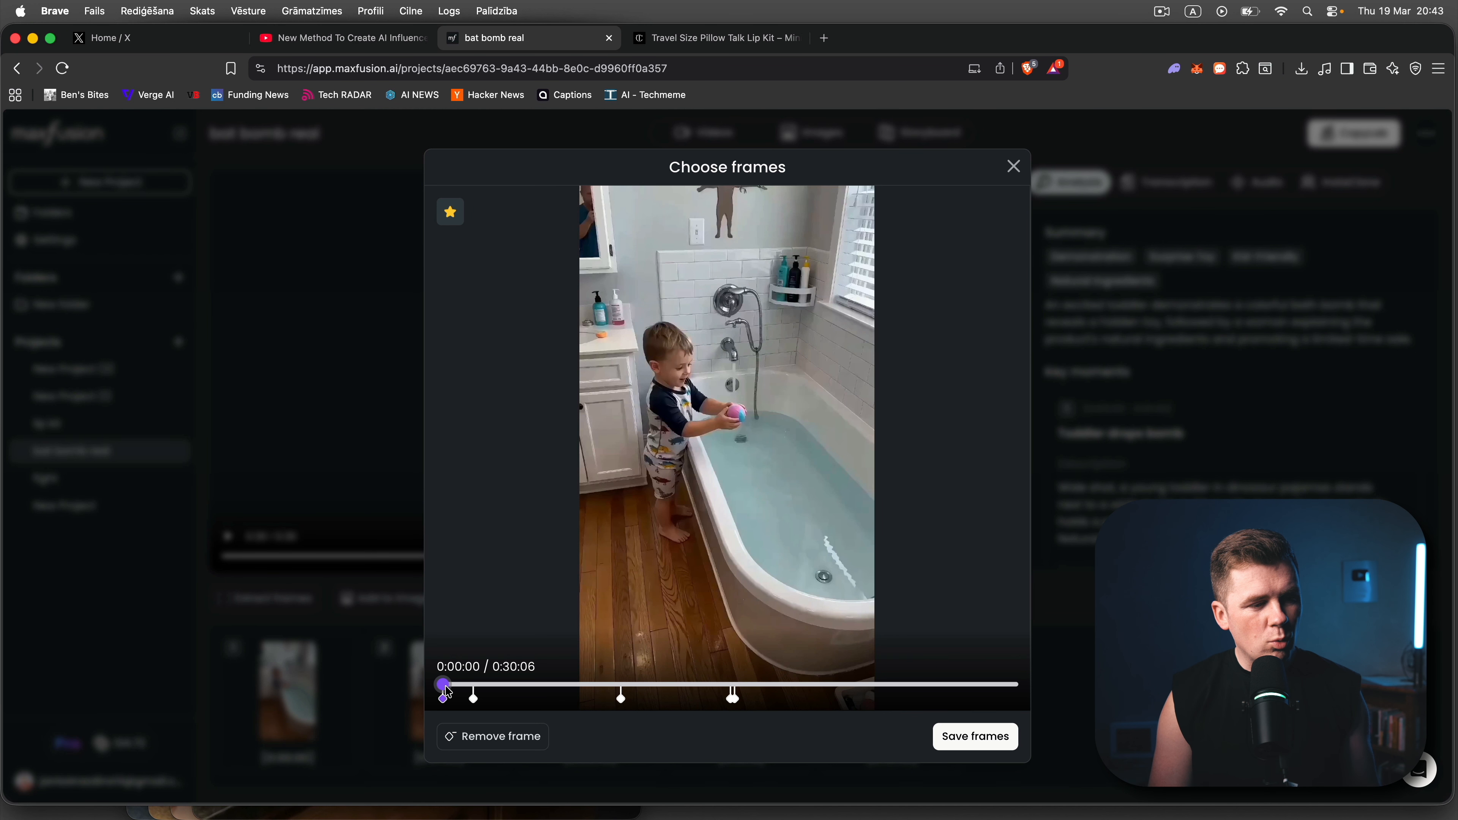
{"action": "left_click_drag", "start_coordinate": [448, 692], "coordinate": [622, 678]}
{"action": "left_click", "coordinate": [1108, 655]}
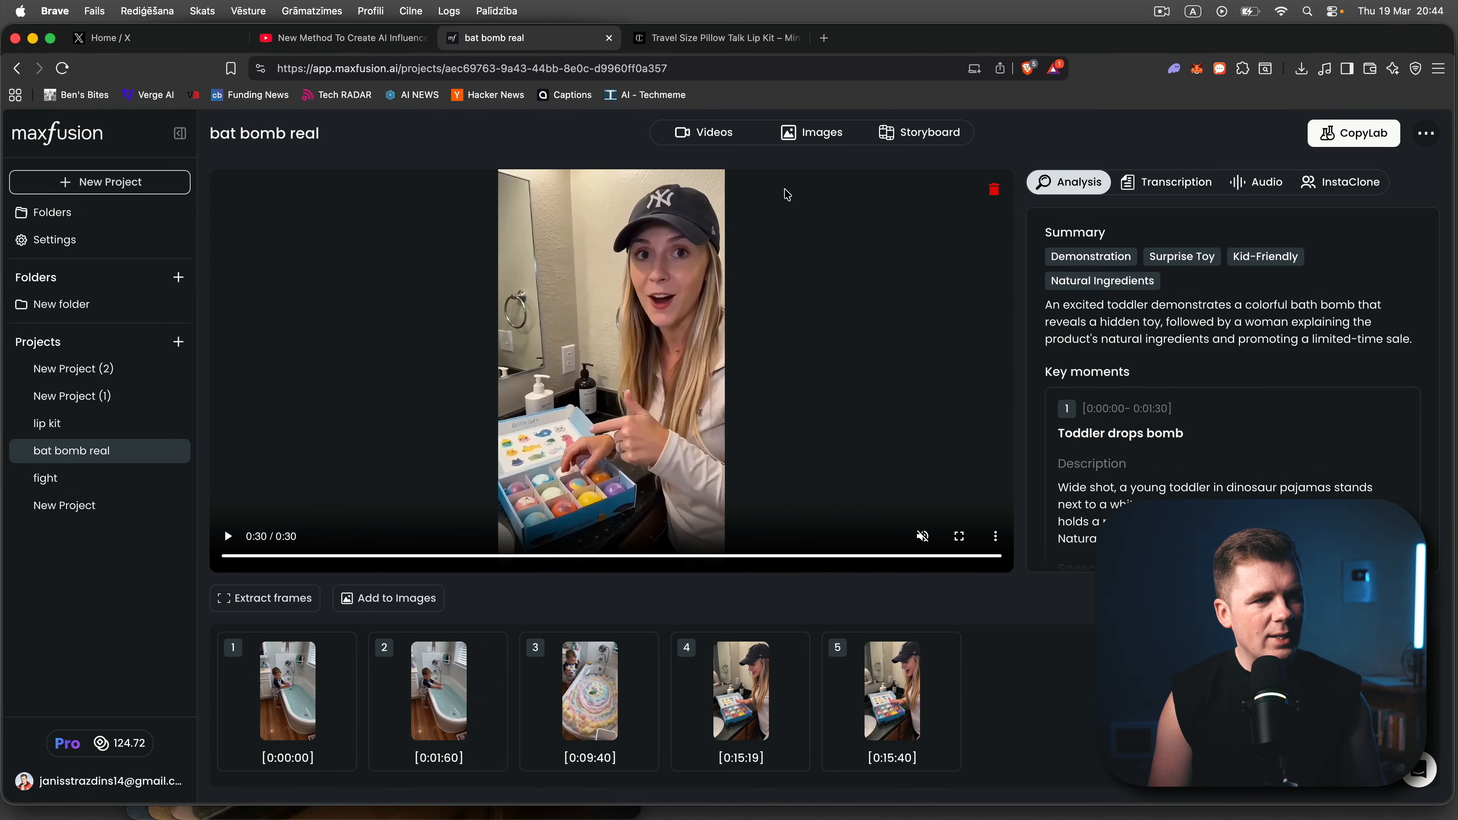
- Watch the generated Kling 3.0 Pro toddler bath video and the RIZZ - Classic video of the woman holding the purple bath bomb
{"action": "left_click", "coordinate": [718, 132]}
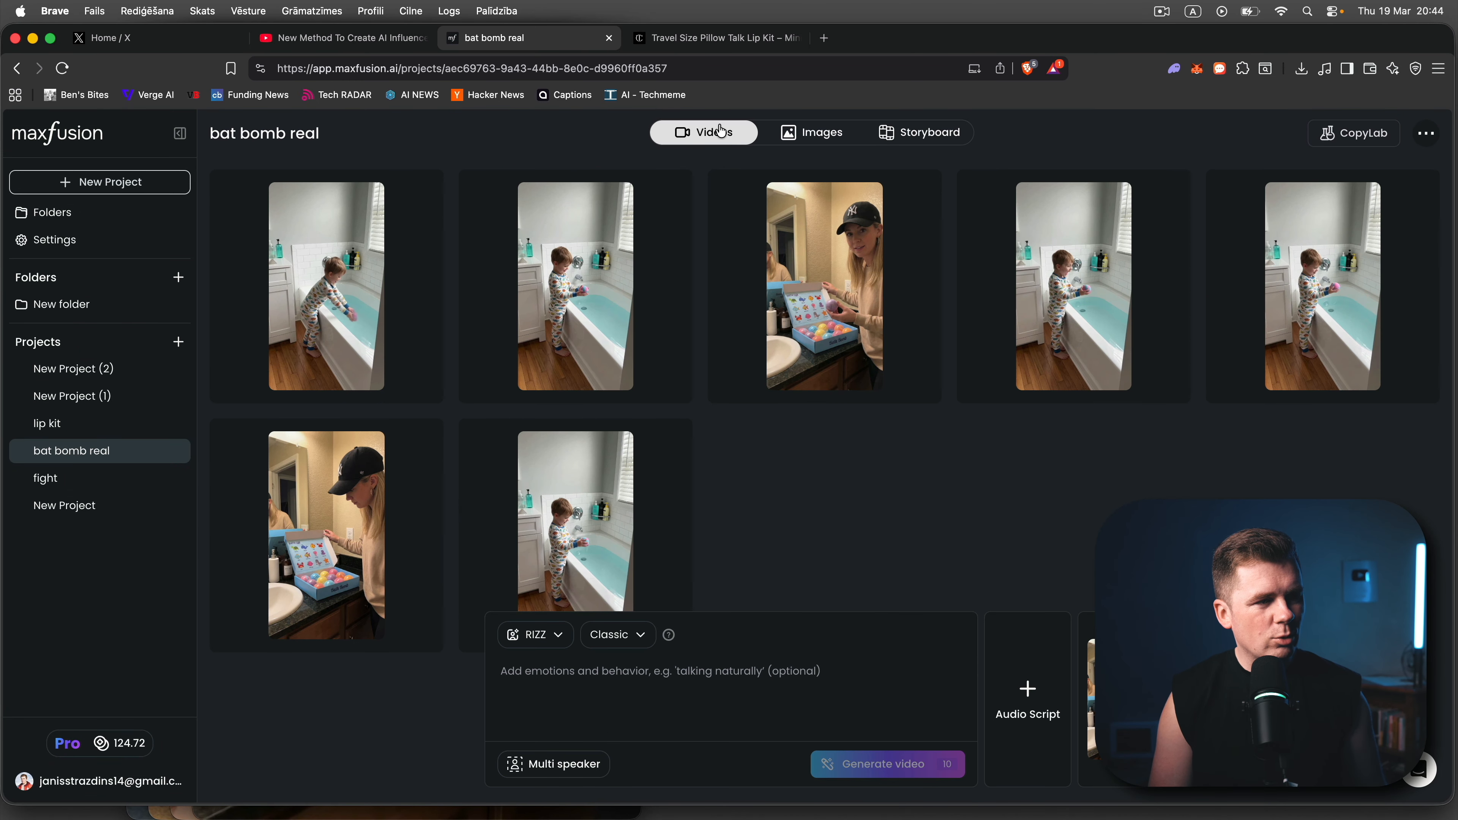
{"action": "left_click", "coordinate": [382, 259]}
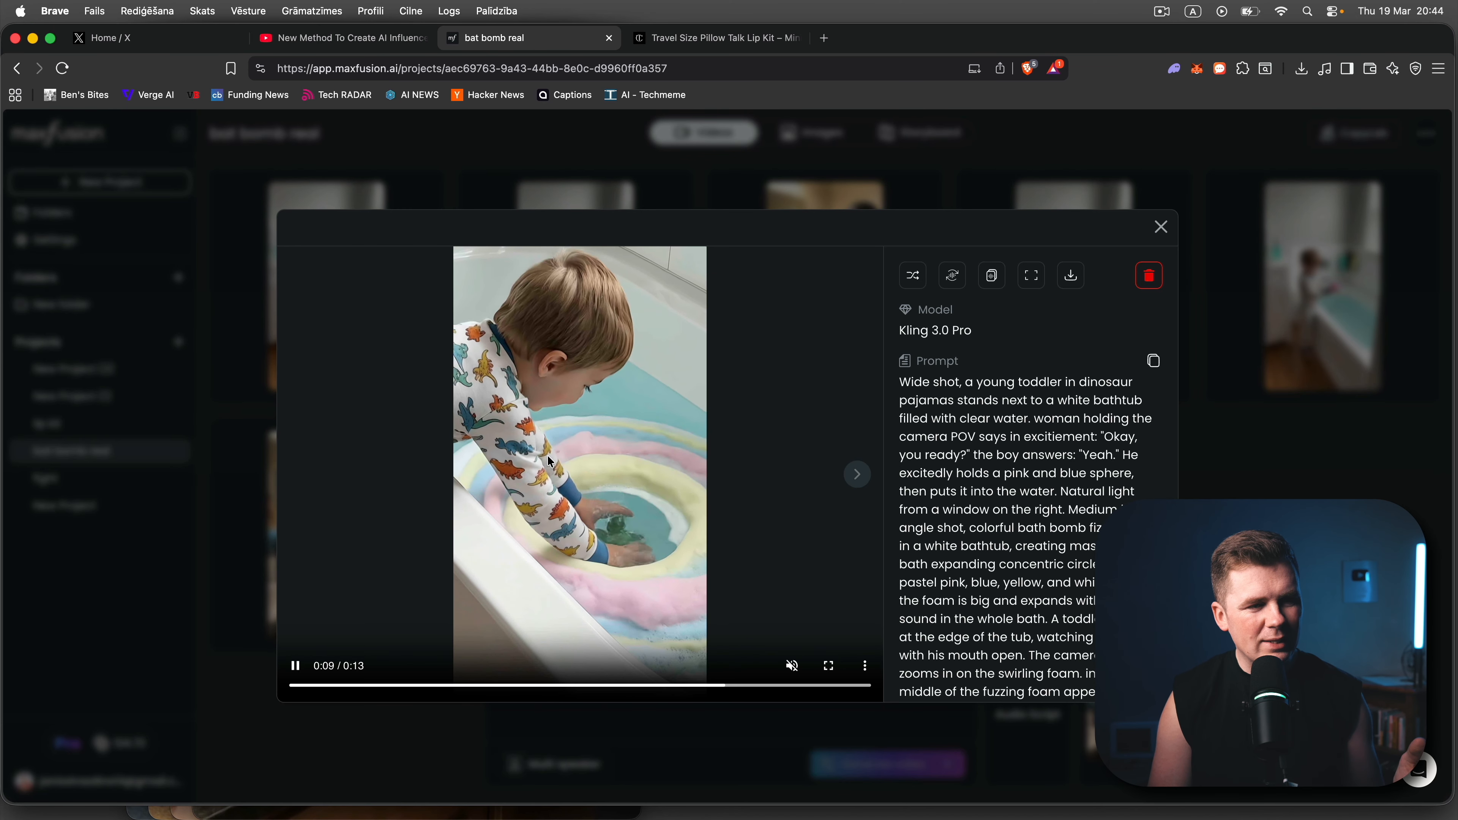
{"action": "left_click", "coordinate": [1238, 449]}
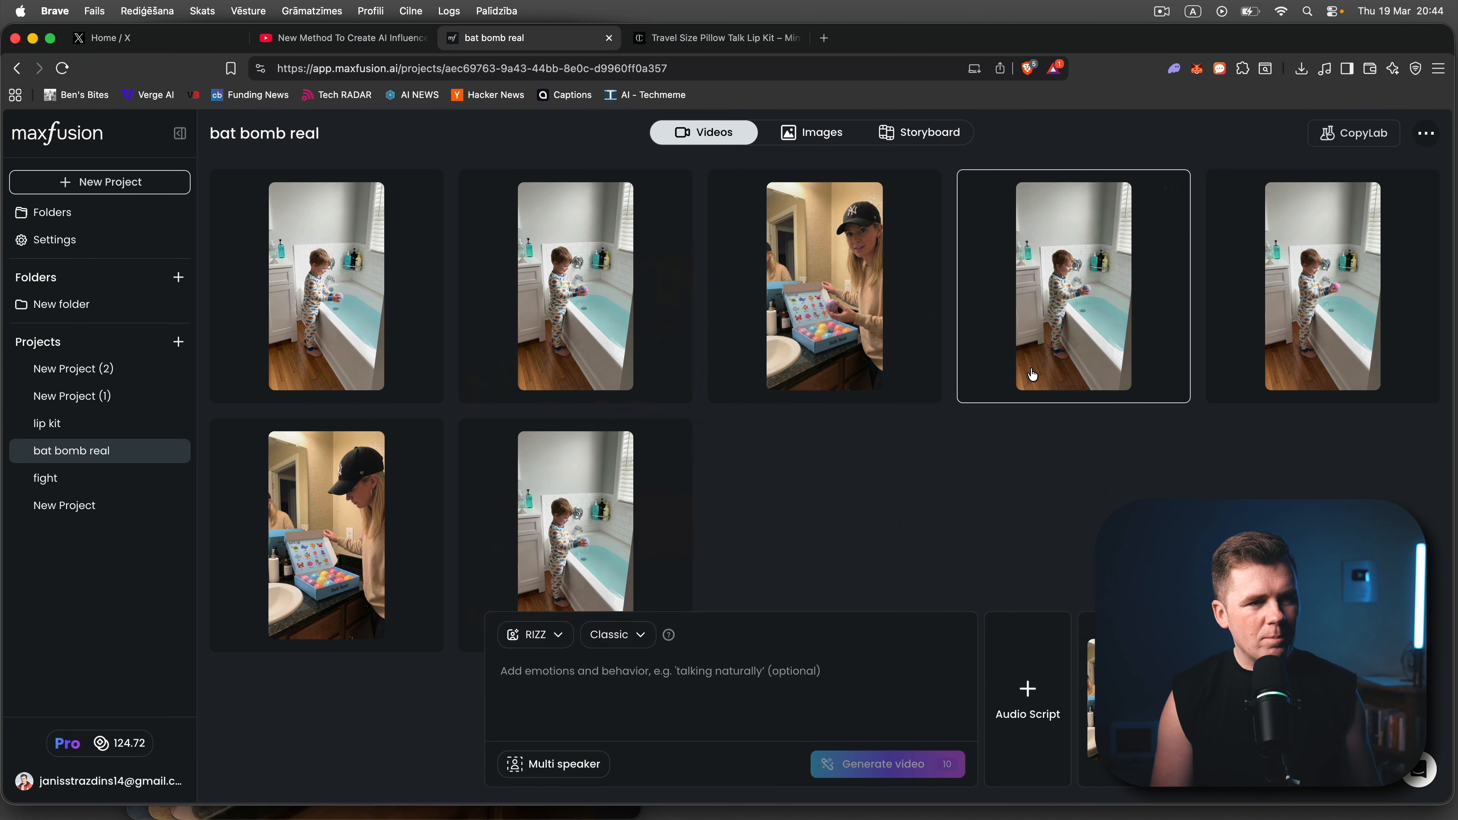
{"action": "left_click", "coordinate": [831, 291]}
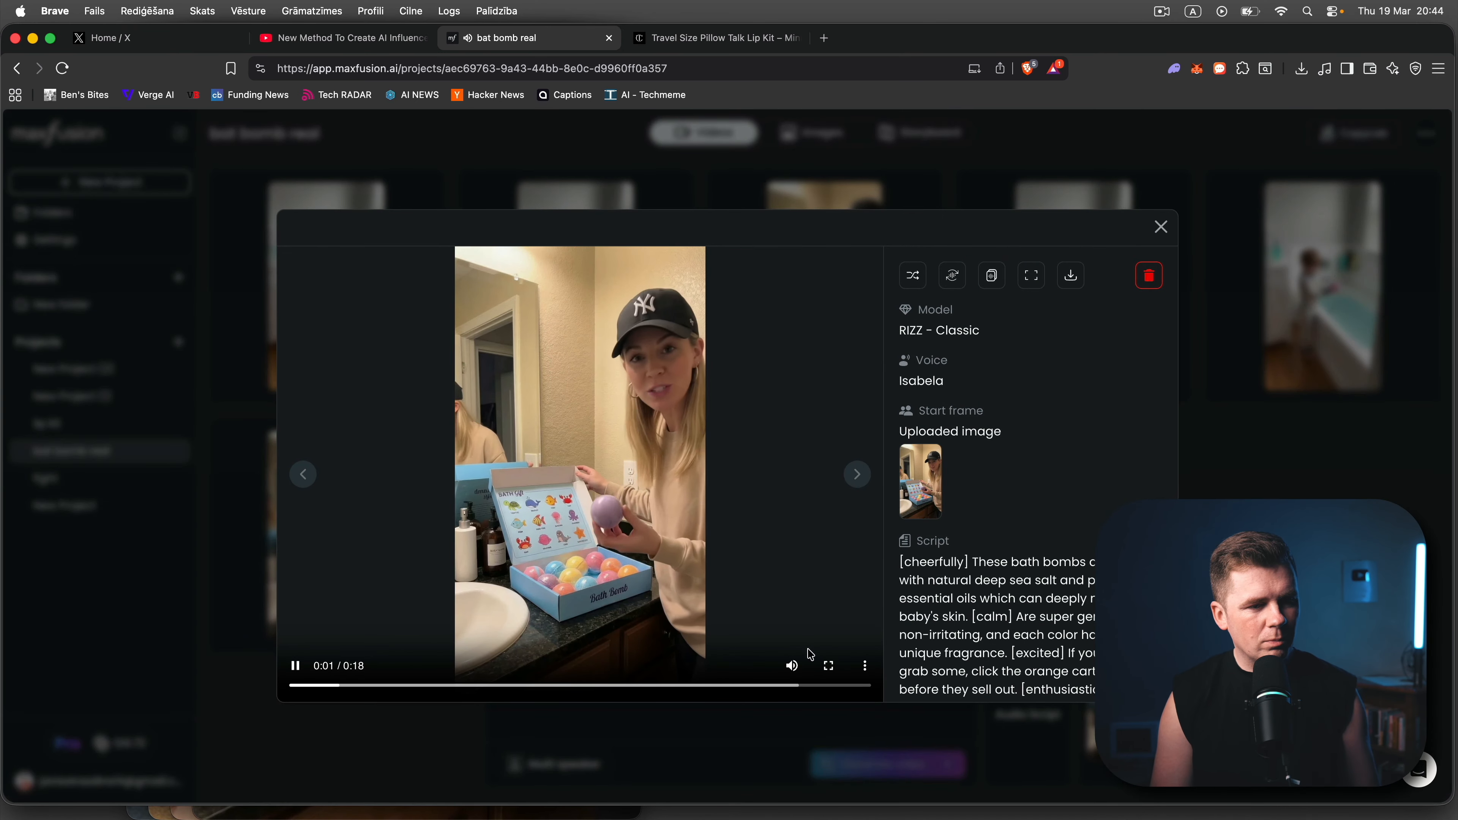
{"action": "mouse_move", "coordinate": [796, 672]}
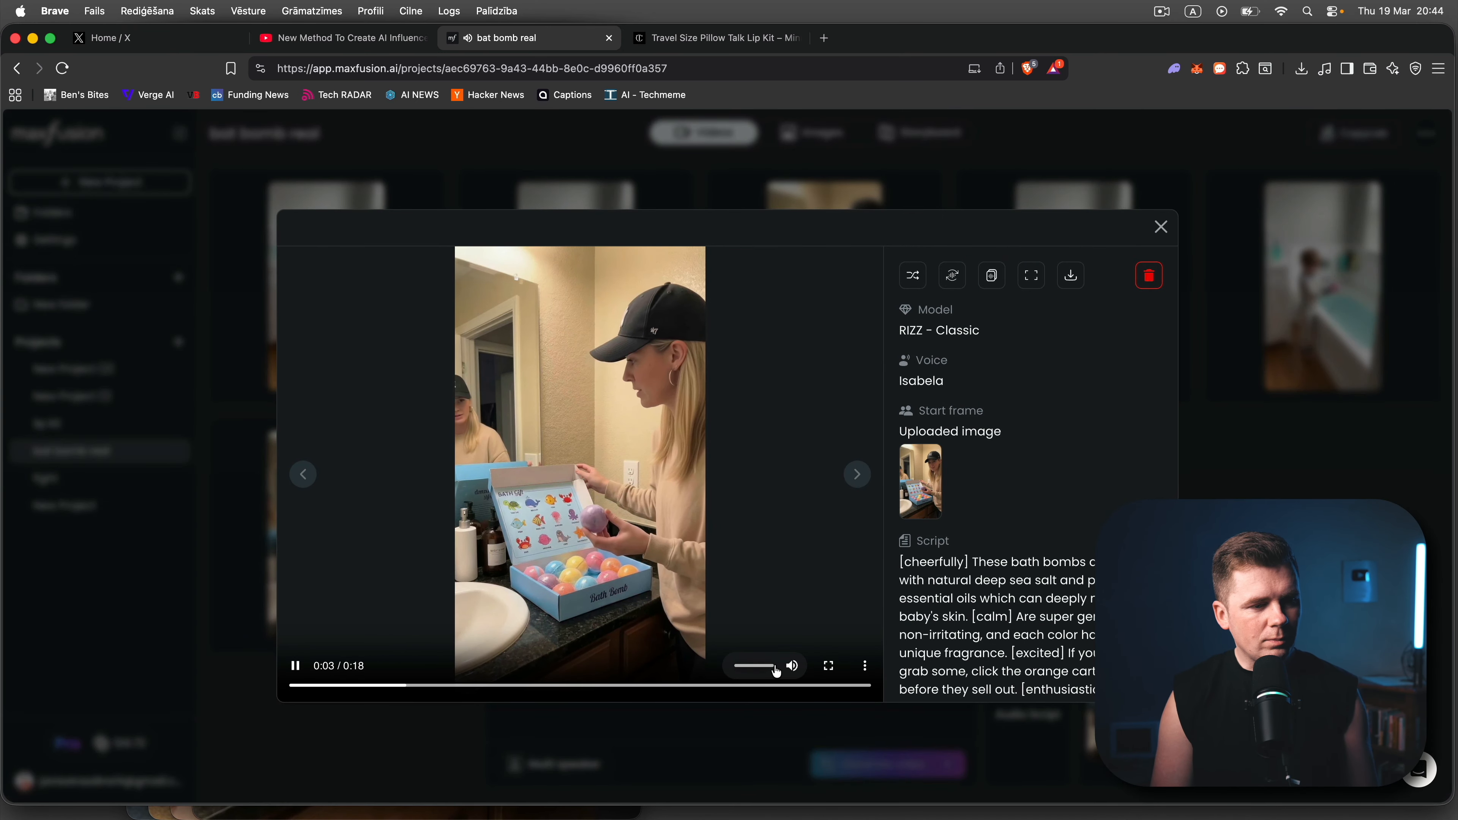
{"action": "left_click", "coordinate": [752, 172]}
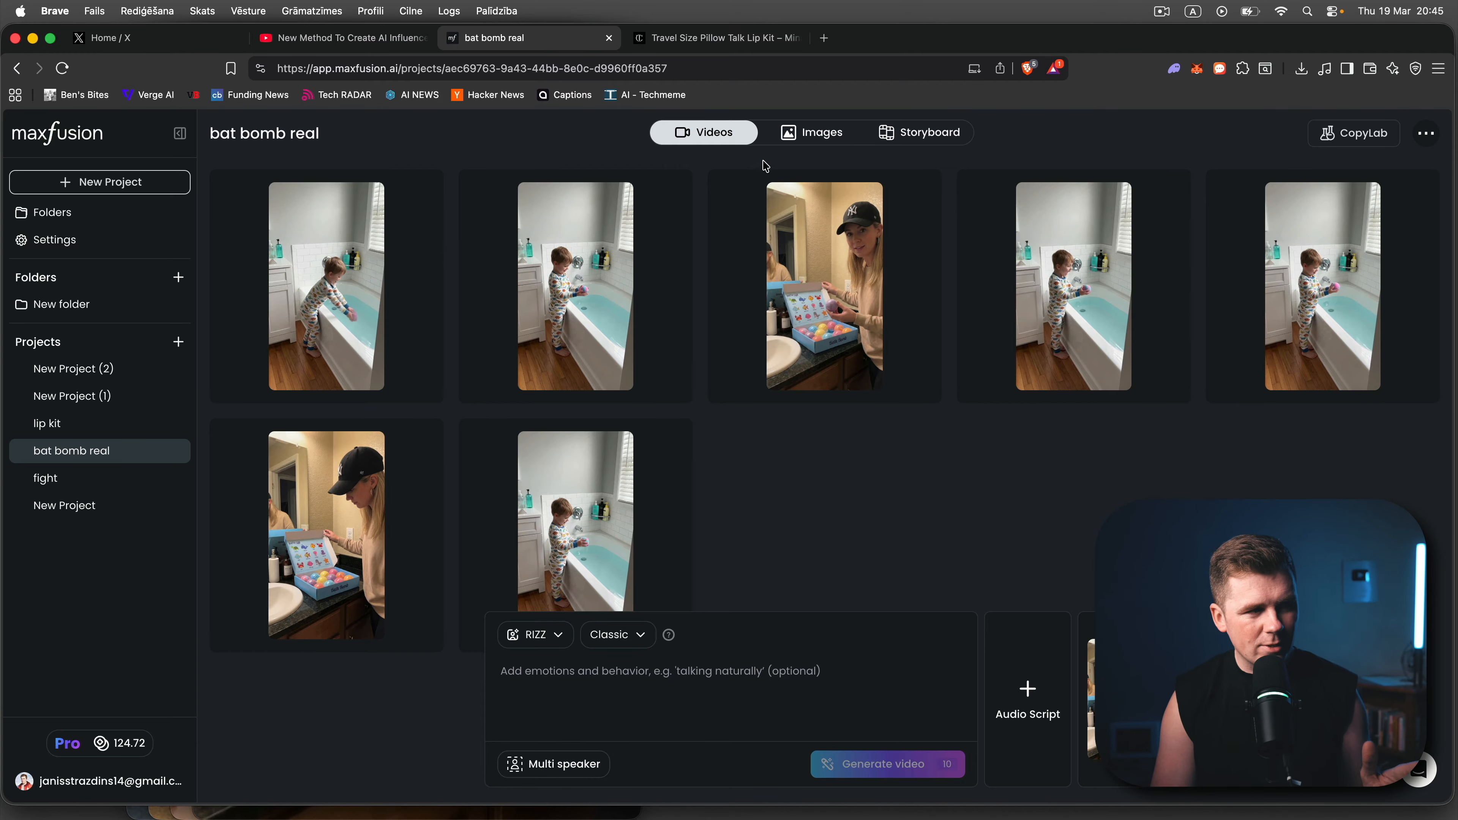
- Choose the RIZZ model to make a video from the Banana Clone image of the woman touching the bath bomb gift box
{"action": "left_click", "coordinate": [804, 143]}
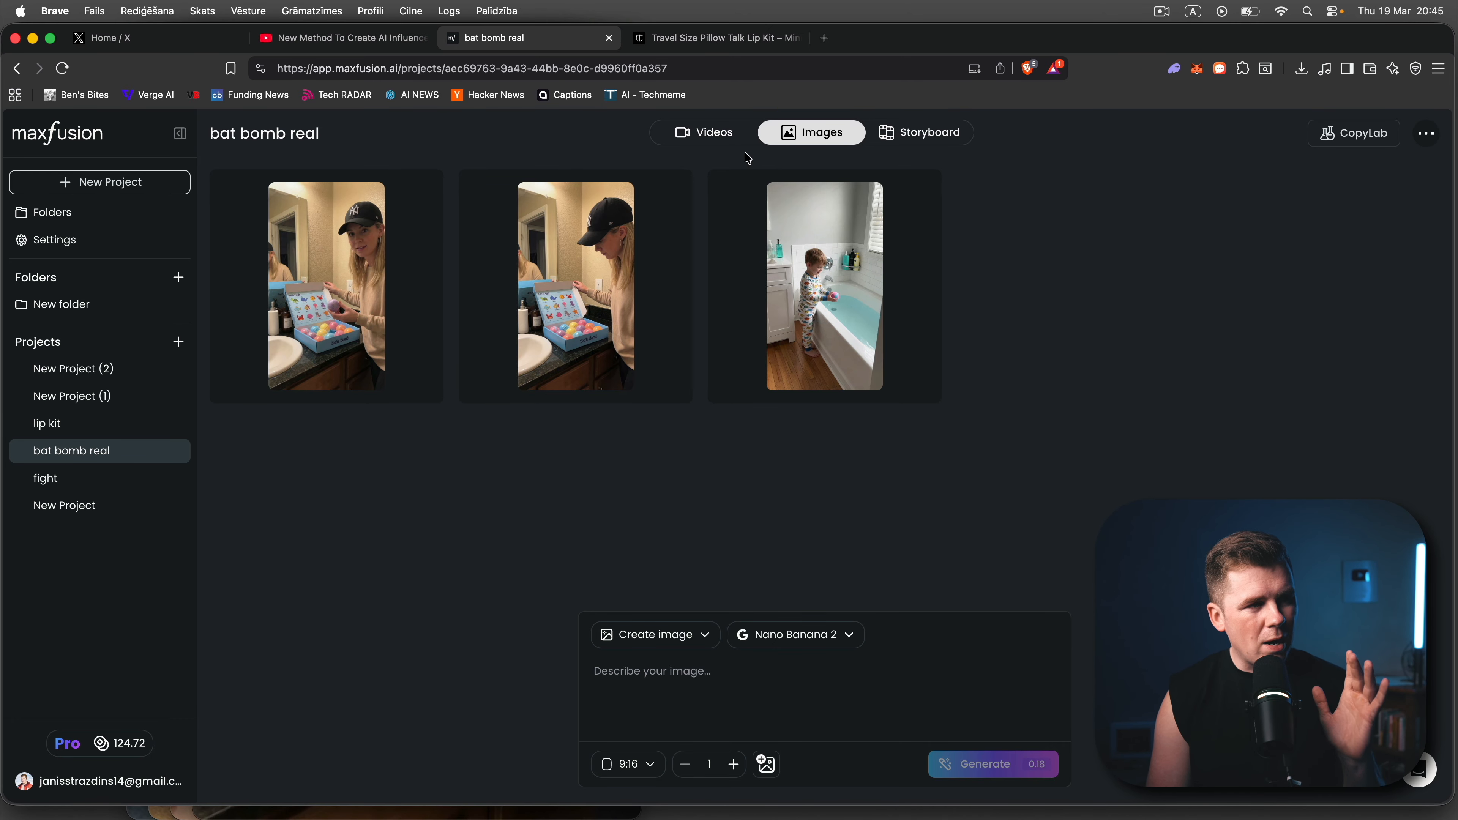
{"action": "left_click", "coordinate": [521, 247]}
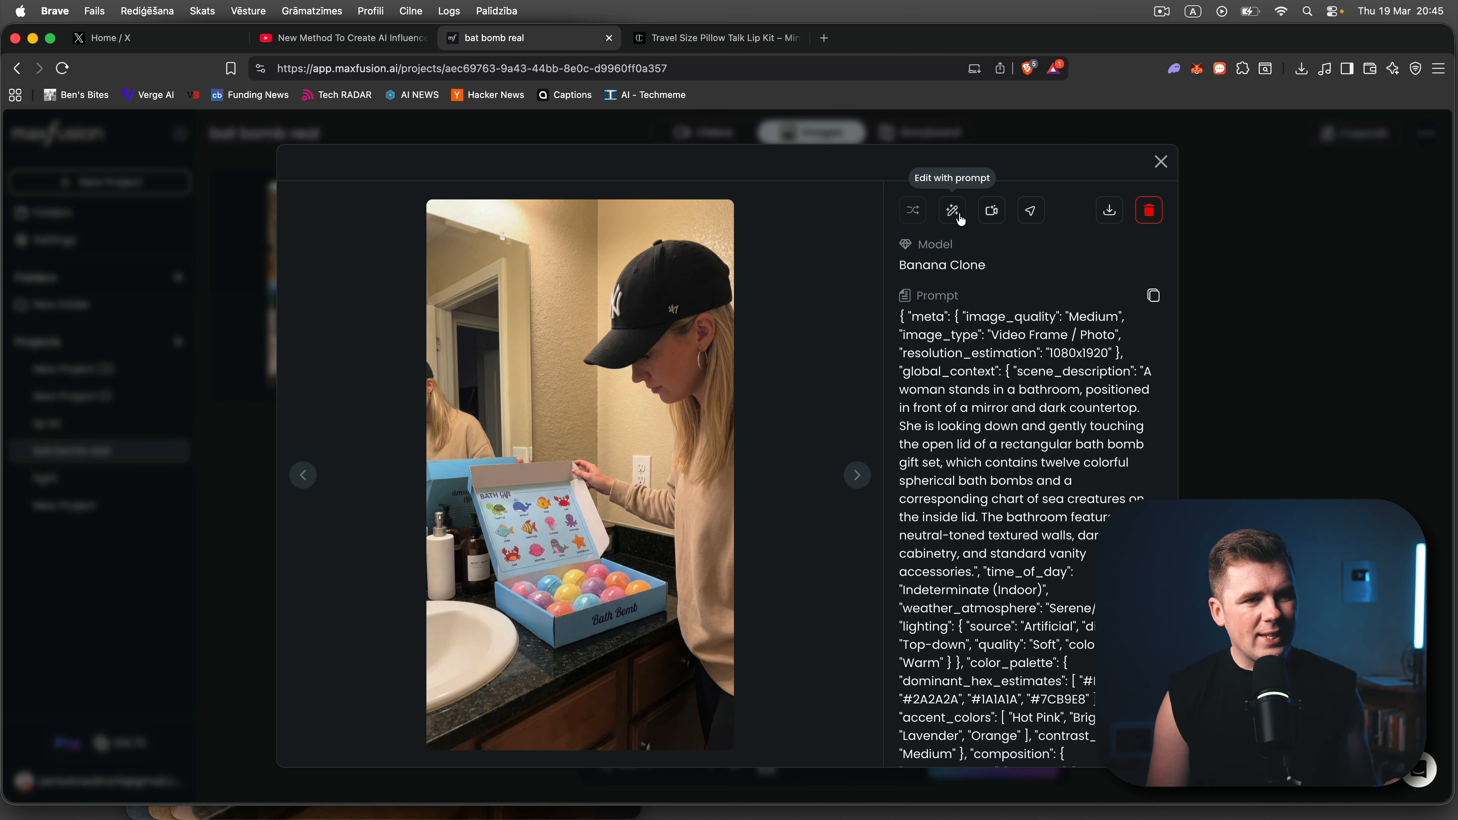
{"action": "left_click", "coordinate": [984, 217]}
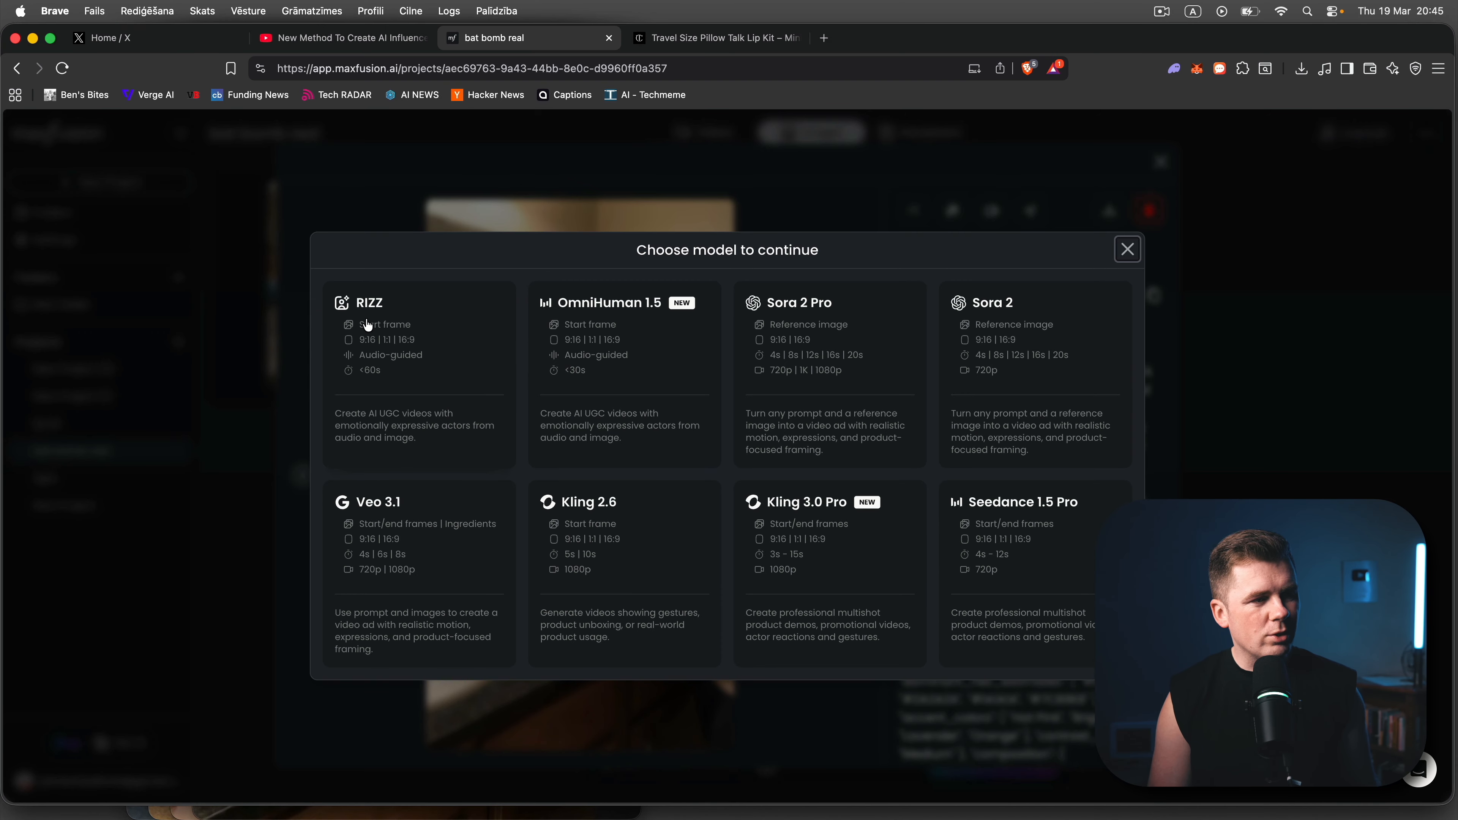
{"action": "scroll", "coordinate": [349, 326], "scroll_direction": "up", "scroll_amount": 5, "text": "ctrl"}
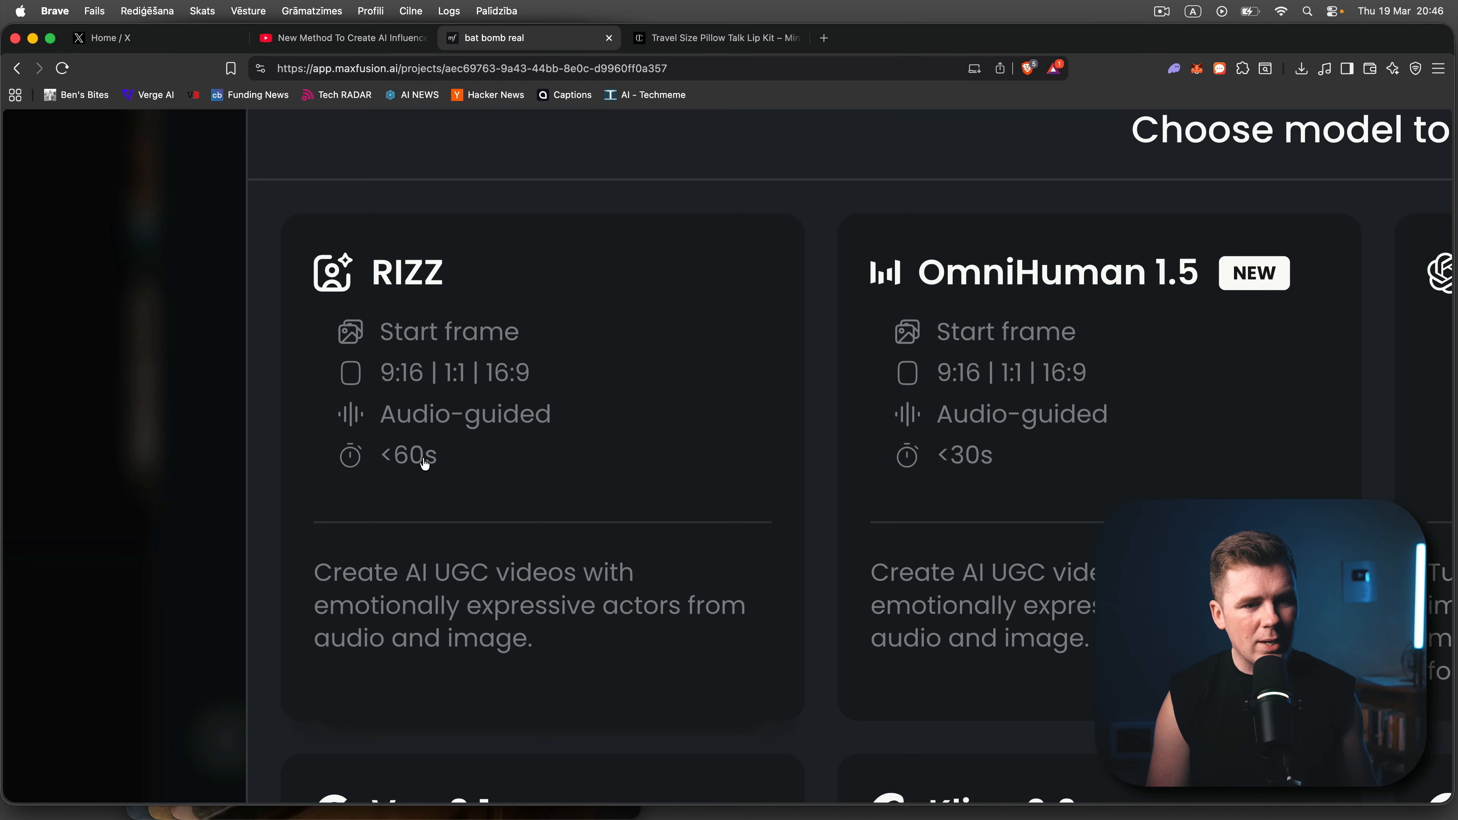
{"action": "scroll", "coordinate": [425, 465], "scroll_direction": "down", "scroll_amount": 5, "text": "ctrl"}
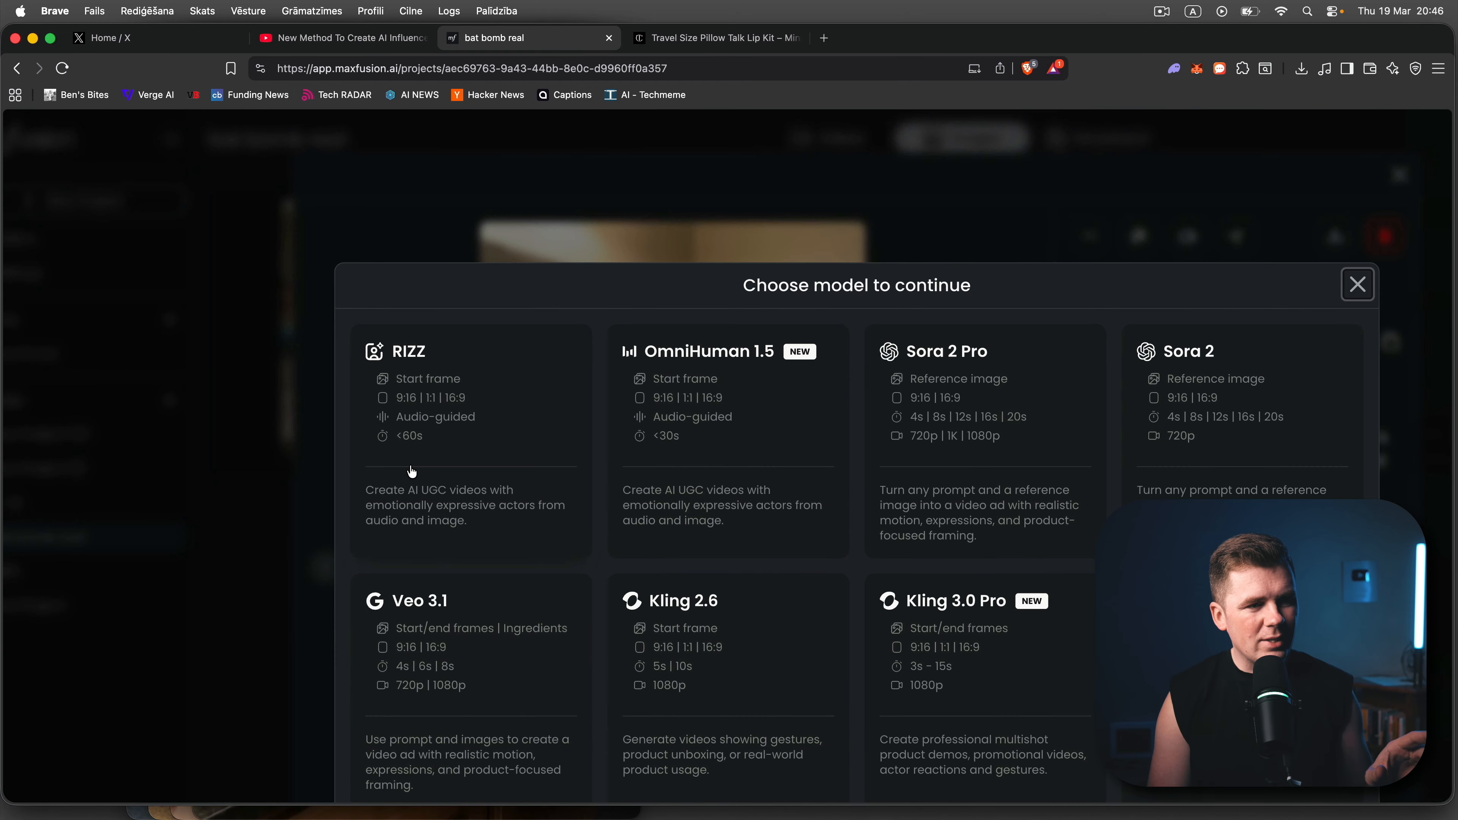
{"action": "scroll", "coordinate": [412, 471], "scroll_direction": "down", "scroll_amount": 3, "text": "ctrl"}
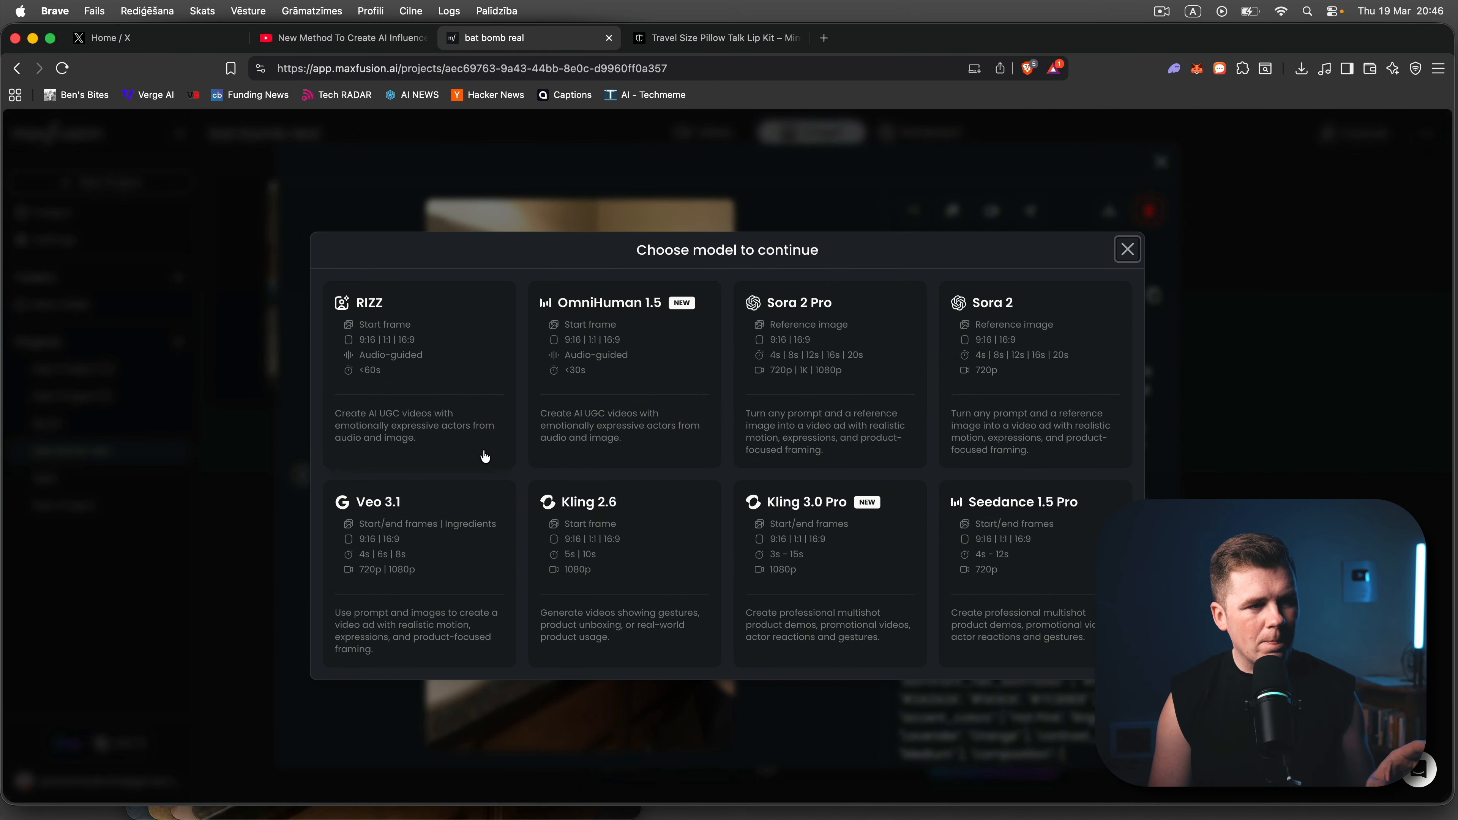
{"action": "left_click", "coordinate": [368, 366]}
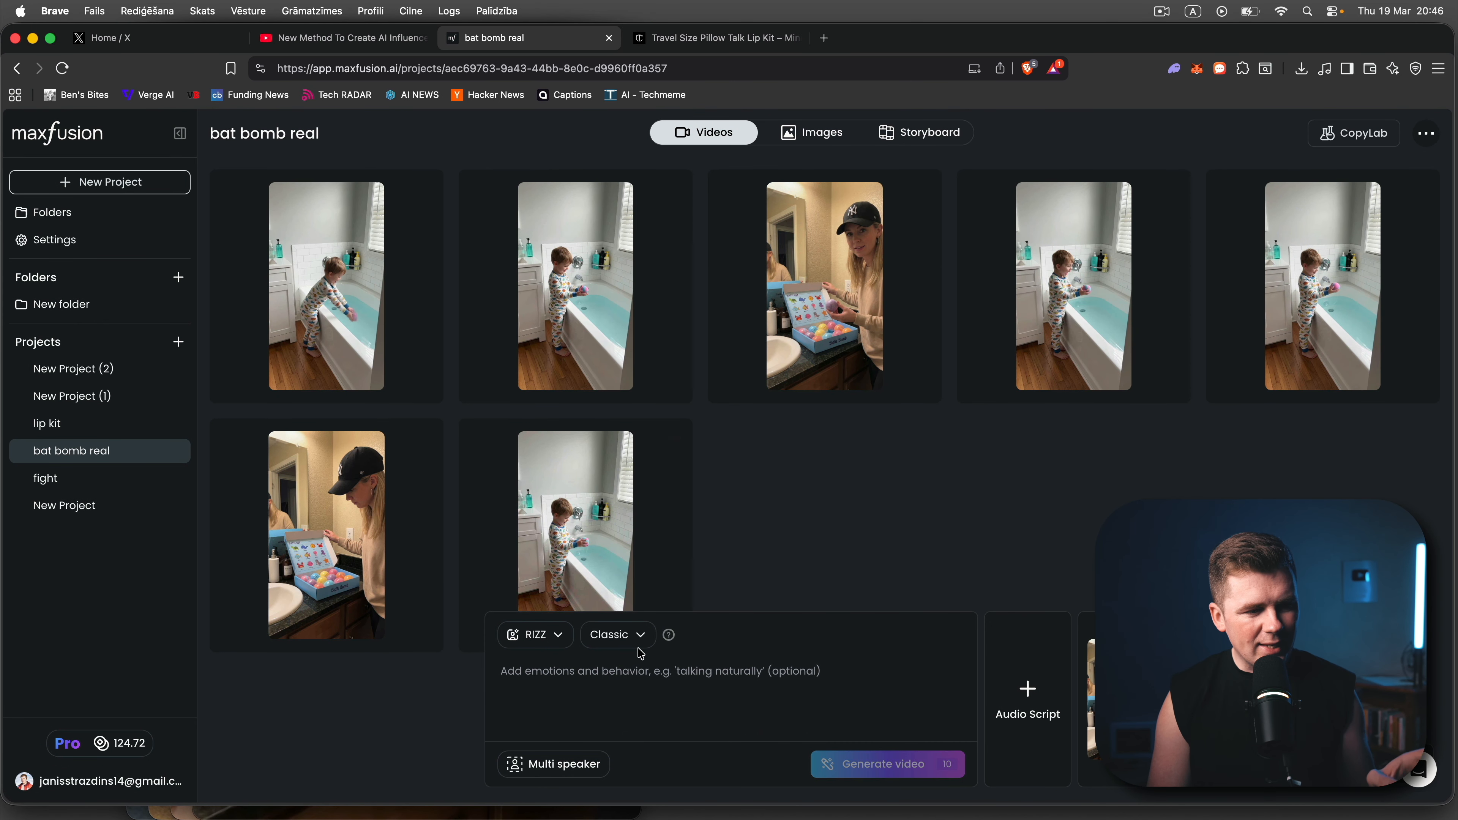
- Open speech generation for the RIZZ video's audio script, check the list of voice actors, and return without choosing one
{"action": "left_click", "coordinate": [644, 673]}
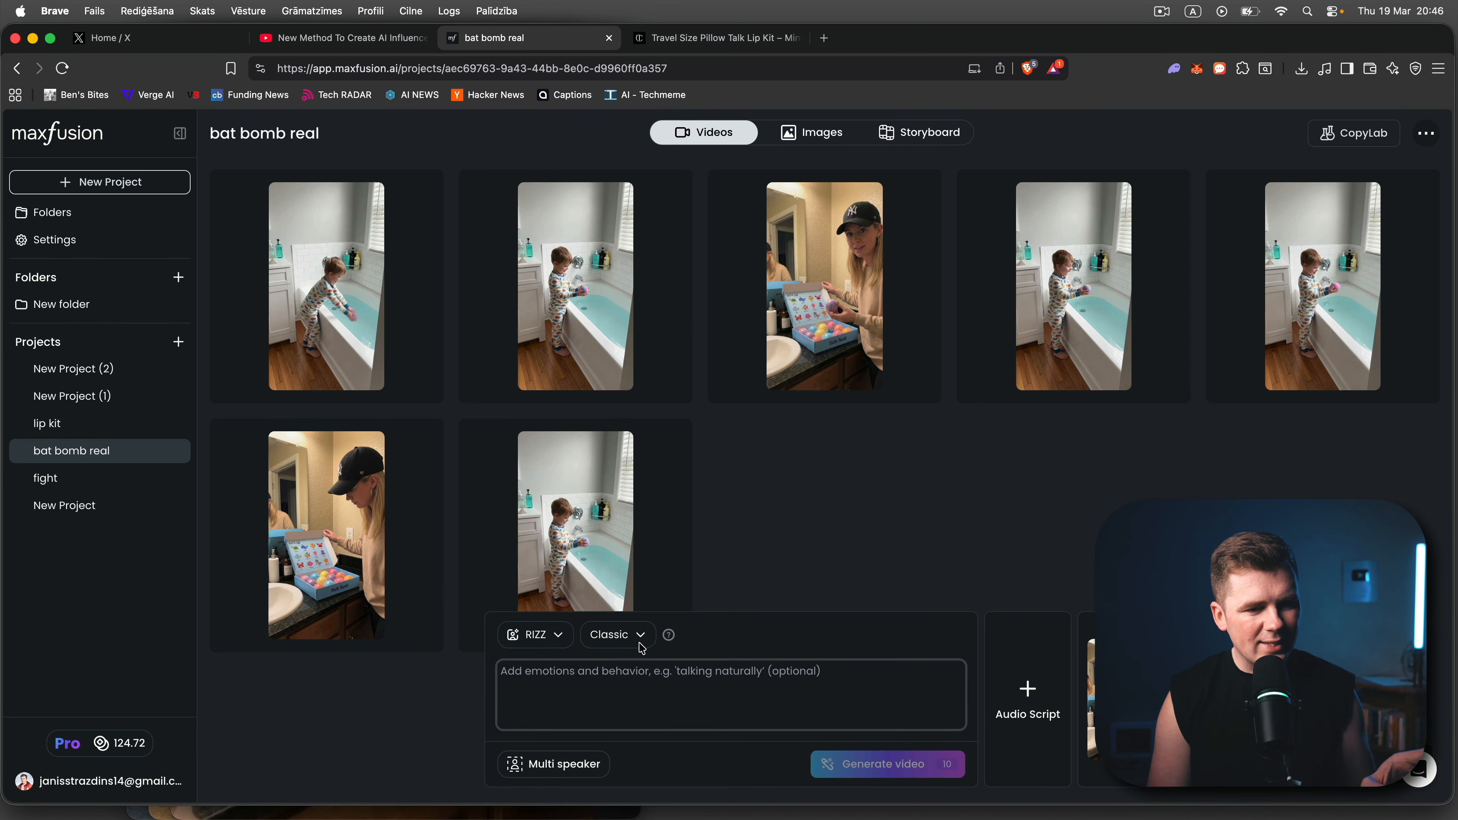
{"action": "left_click", "coordinate": [1013, 710]}
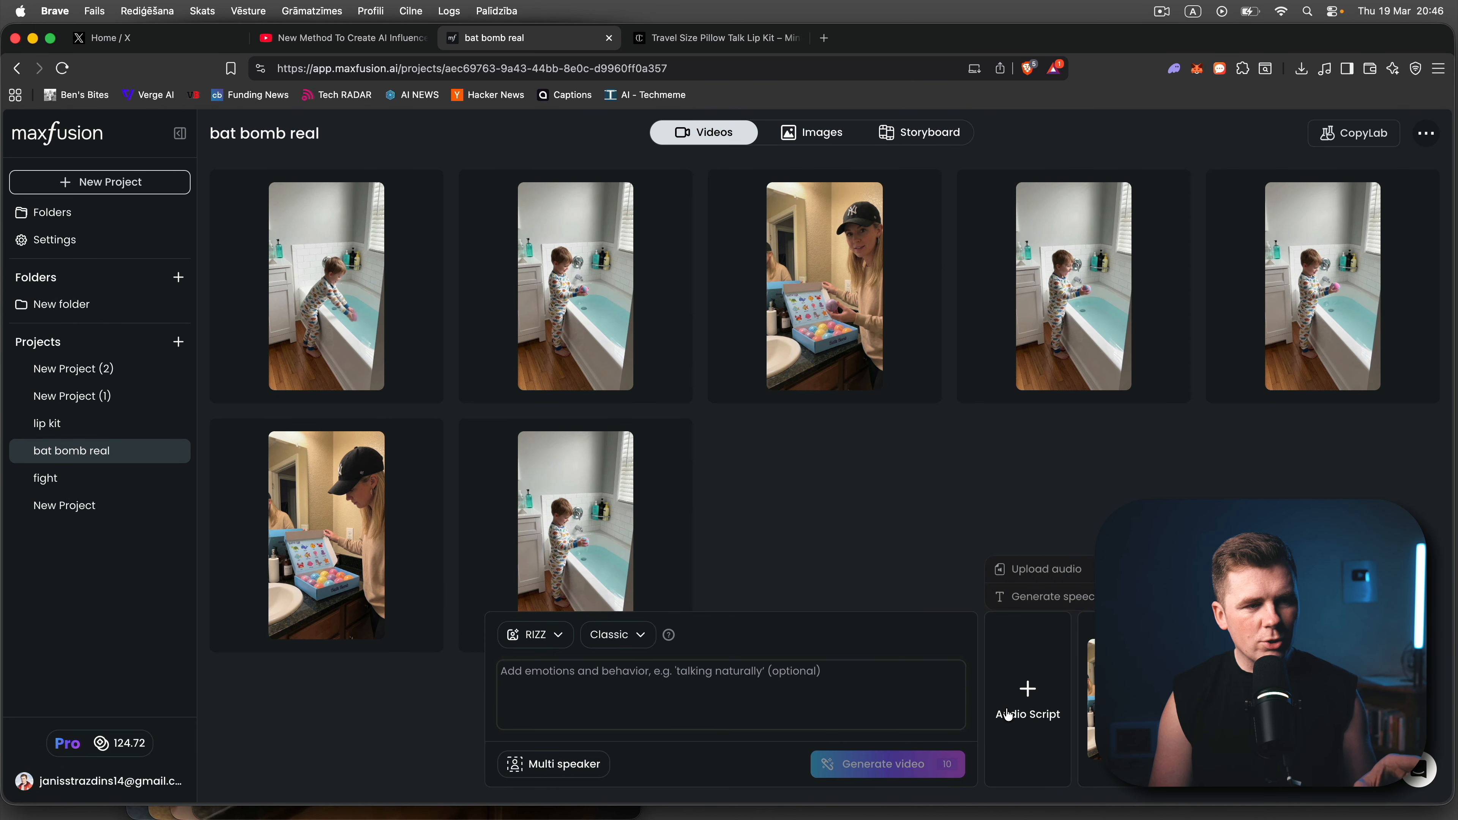
{"action": "left_click", "coordinate": [1020, 595]}
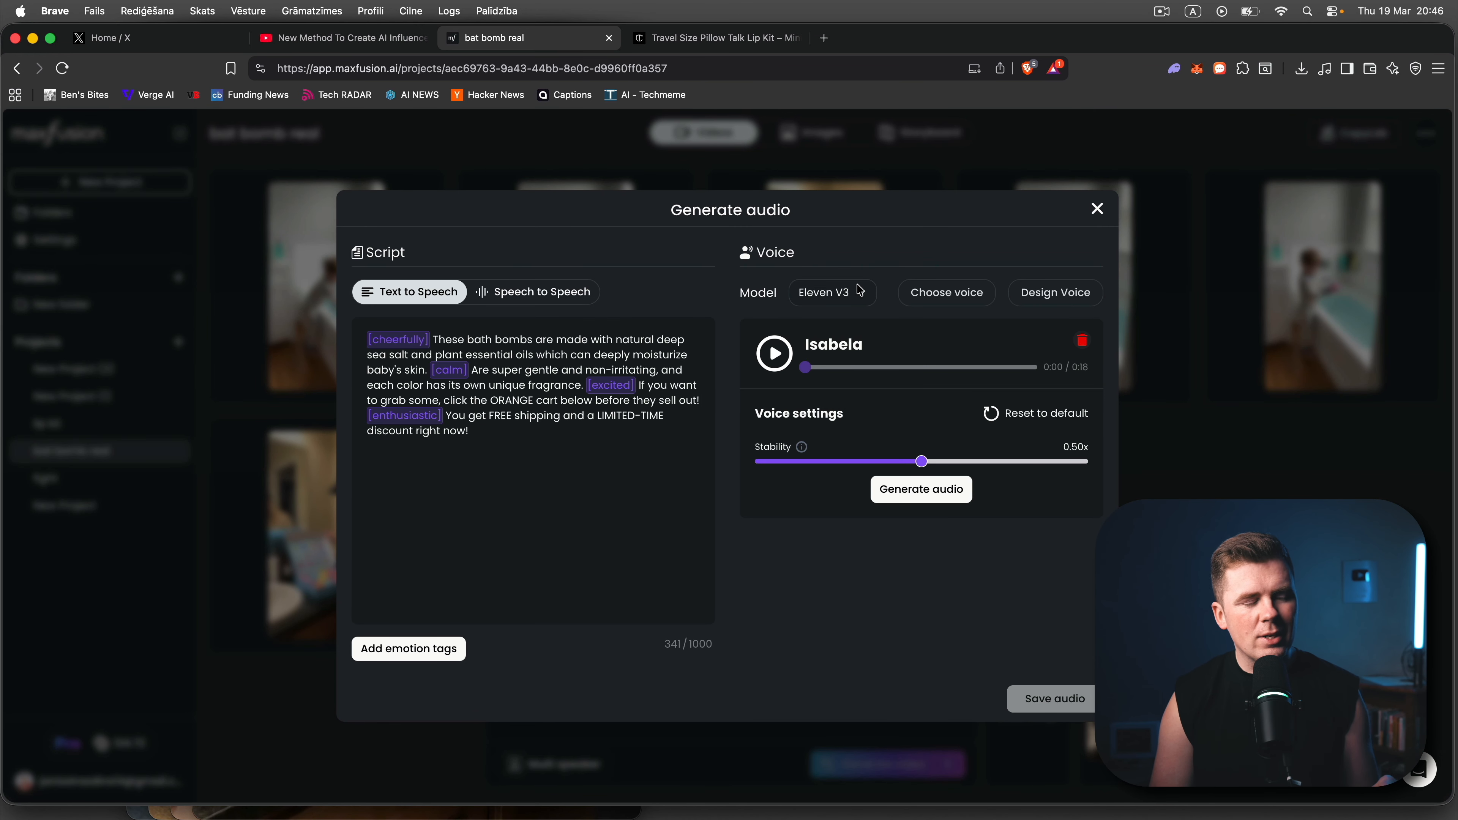
{"action": "left_click", "coordinate": [947, 293]}
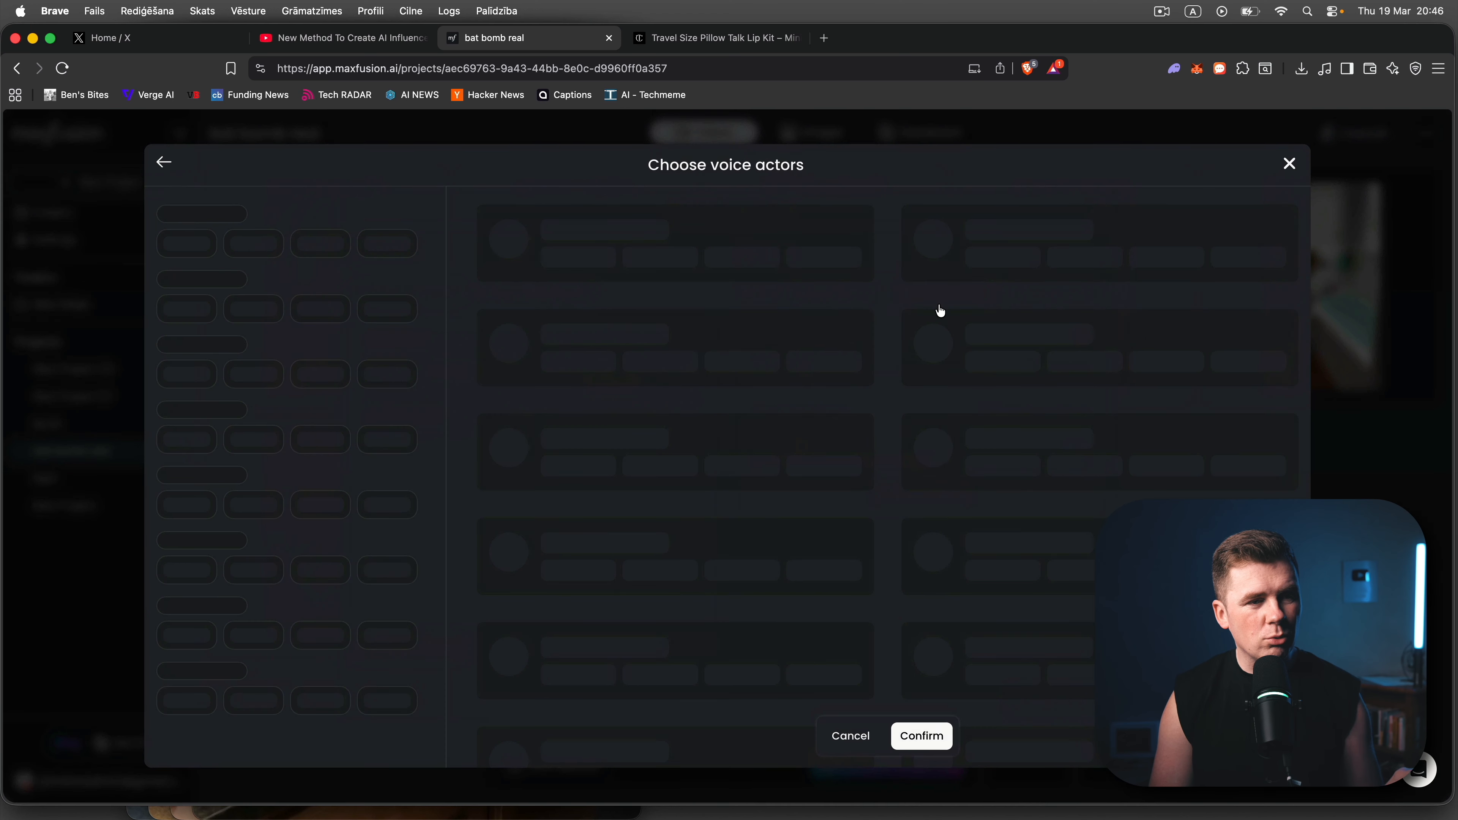
{"action": "left_click", "coordinate": [1288, 165]}
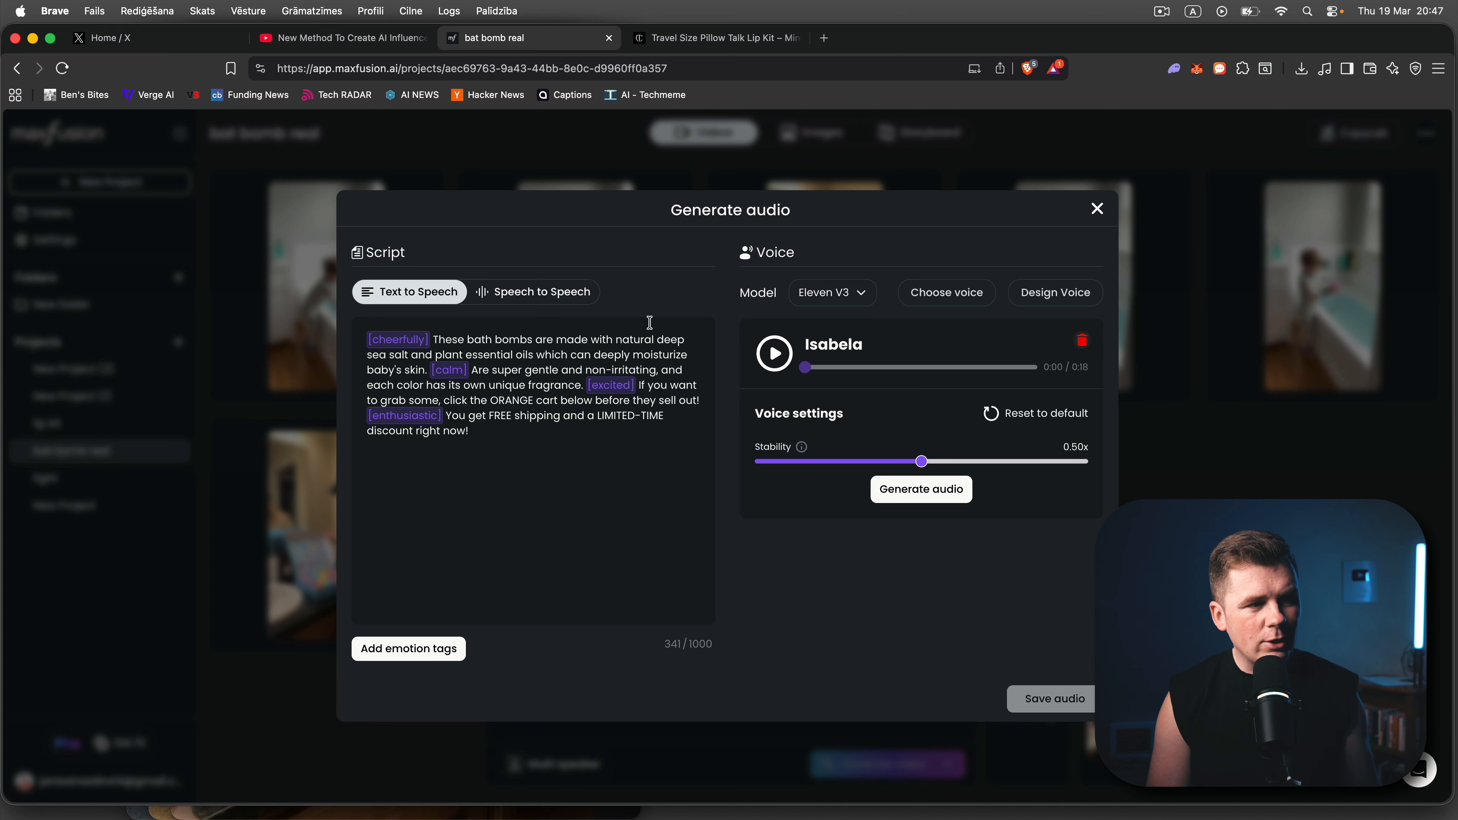
- Examine the bath bomb text-to-speech script, its emotion tags, and the option for adding emotion tags
{"action": "left_click_drag", "start_coordinate": [432, 342], "coordinate": [672, 416]}
{"action": "left_click", "coordinate": [642, 440]}
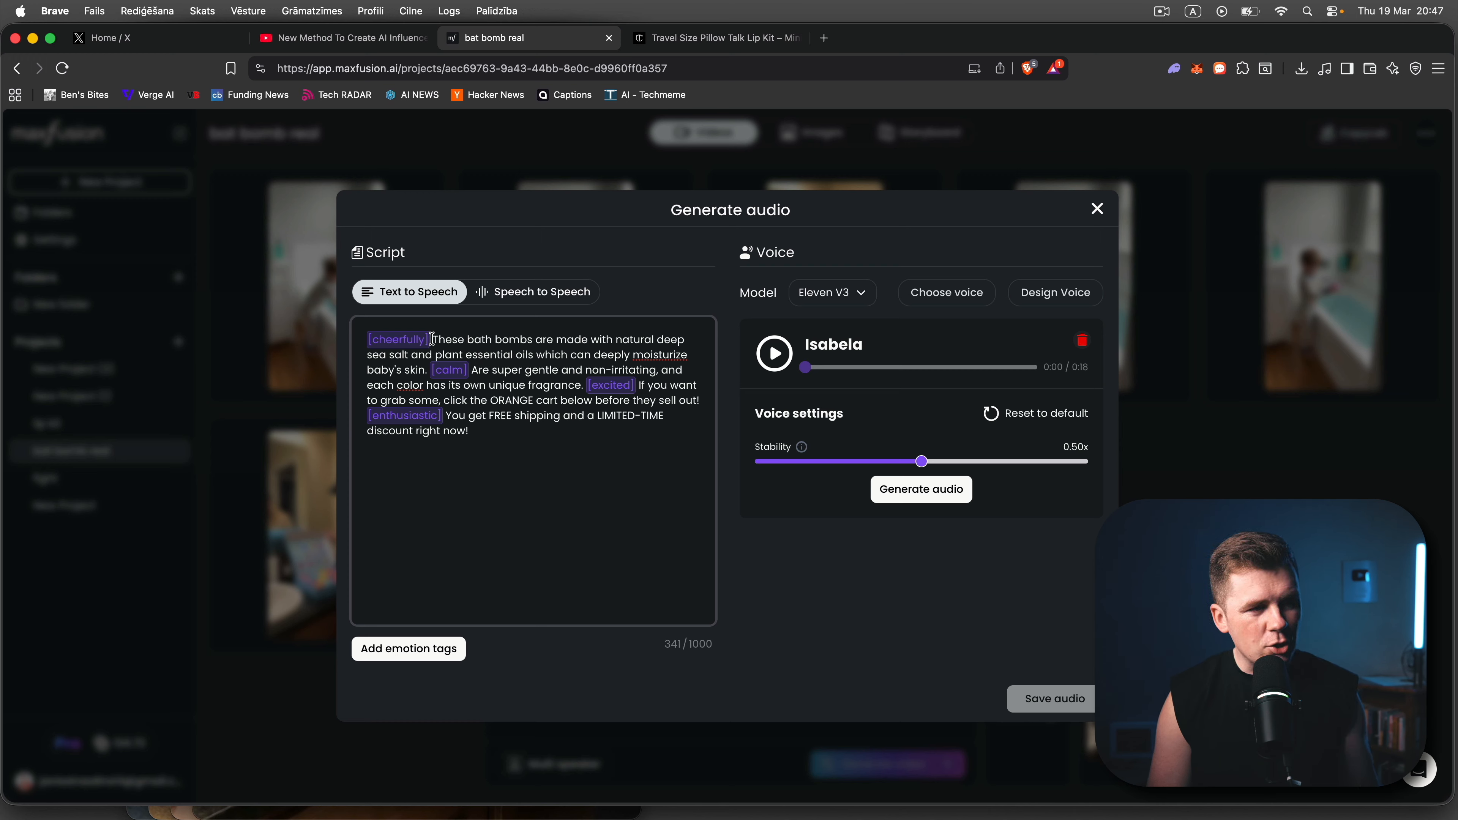
{"action": "left_click_drag", "start_coordinate": [432, 339], "coordinate": [600, 371]}
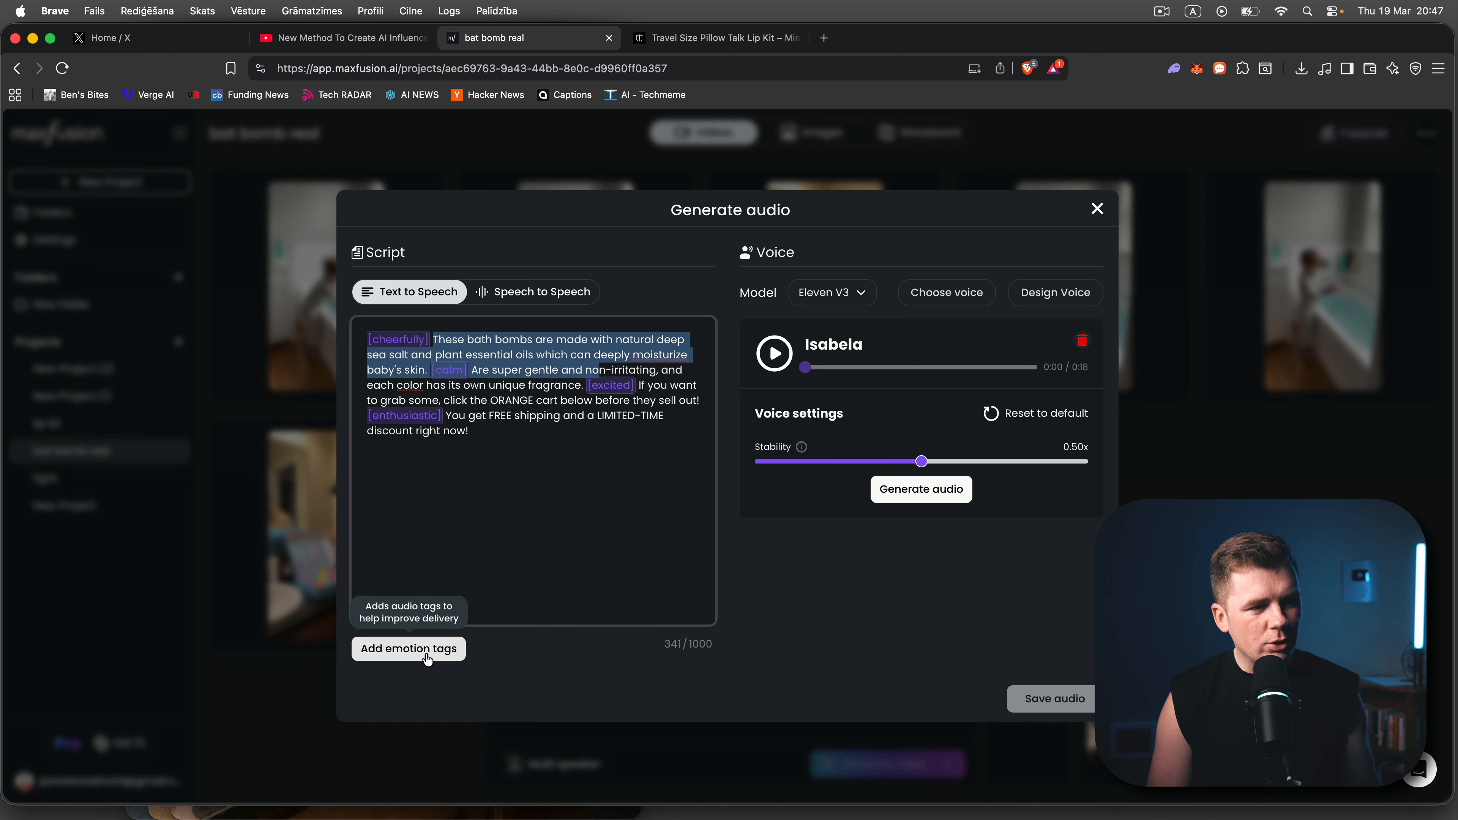
{"action": "left_click", "coordinate": [498, 540]}
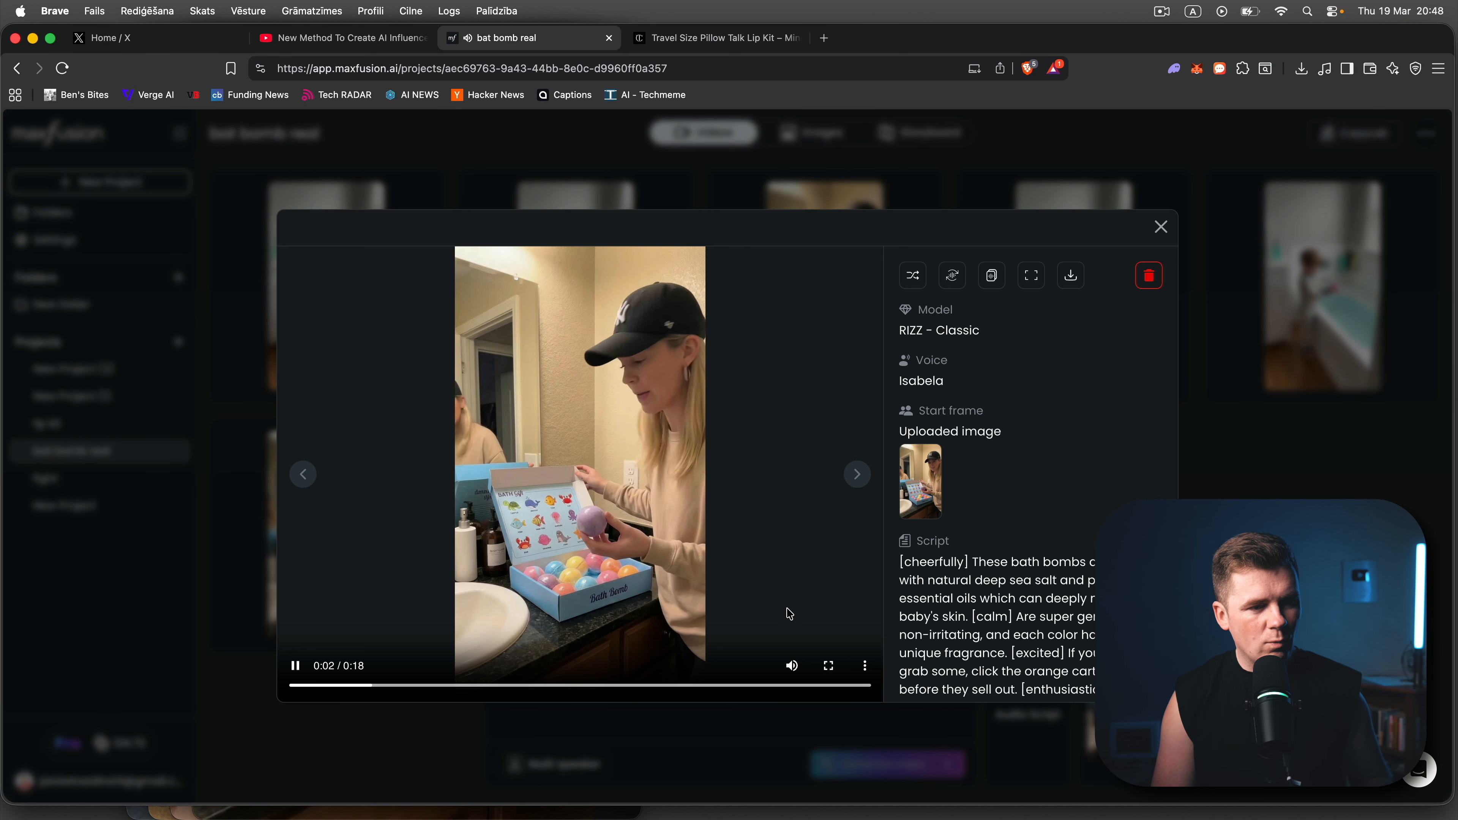
- Replay the RIZZ - Classic gift box video while adjusting its volume, and read its script and behavior prompt
{"action": "left_click", "coordinate": [788, 668]}
{"action": "left_click_drag", "start_coordinate": [751, 667], "coordinate": [769, 669]}
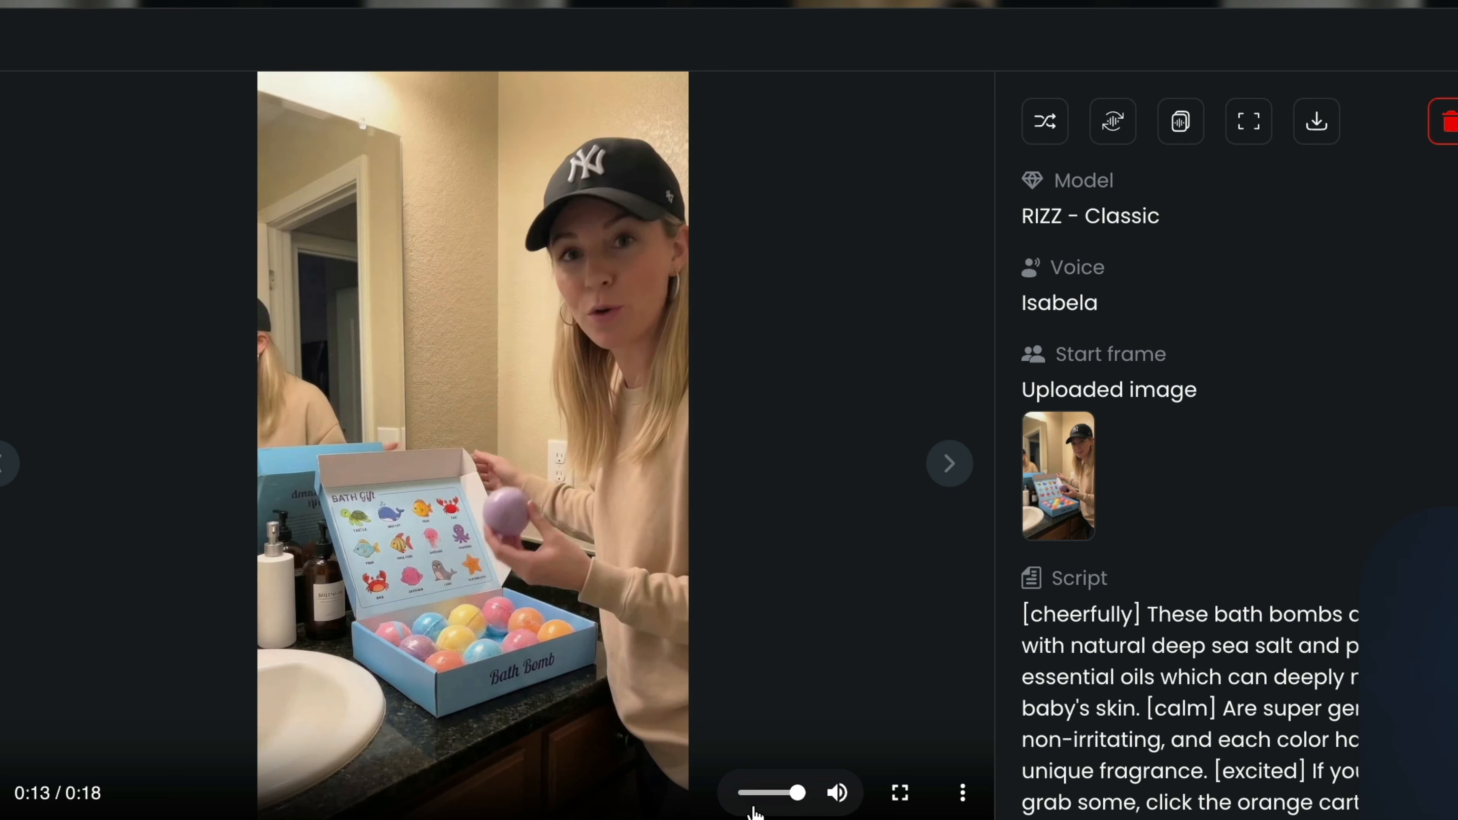
{"action": "left_click_drag", "start_coordinate": [757, 801], "coordinate": [698, 802]}
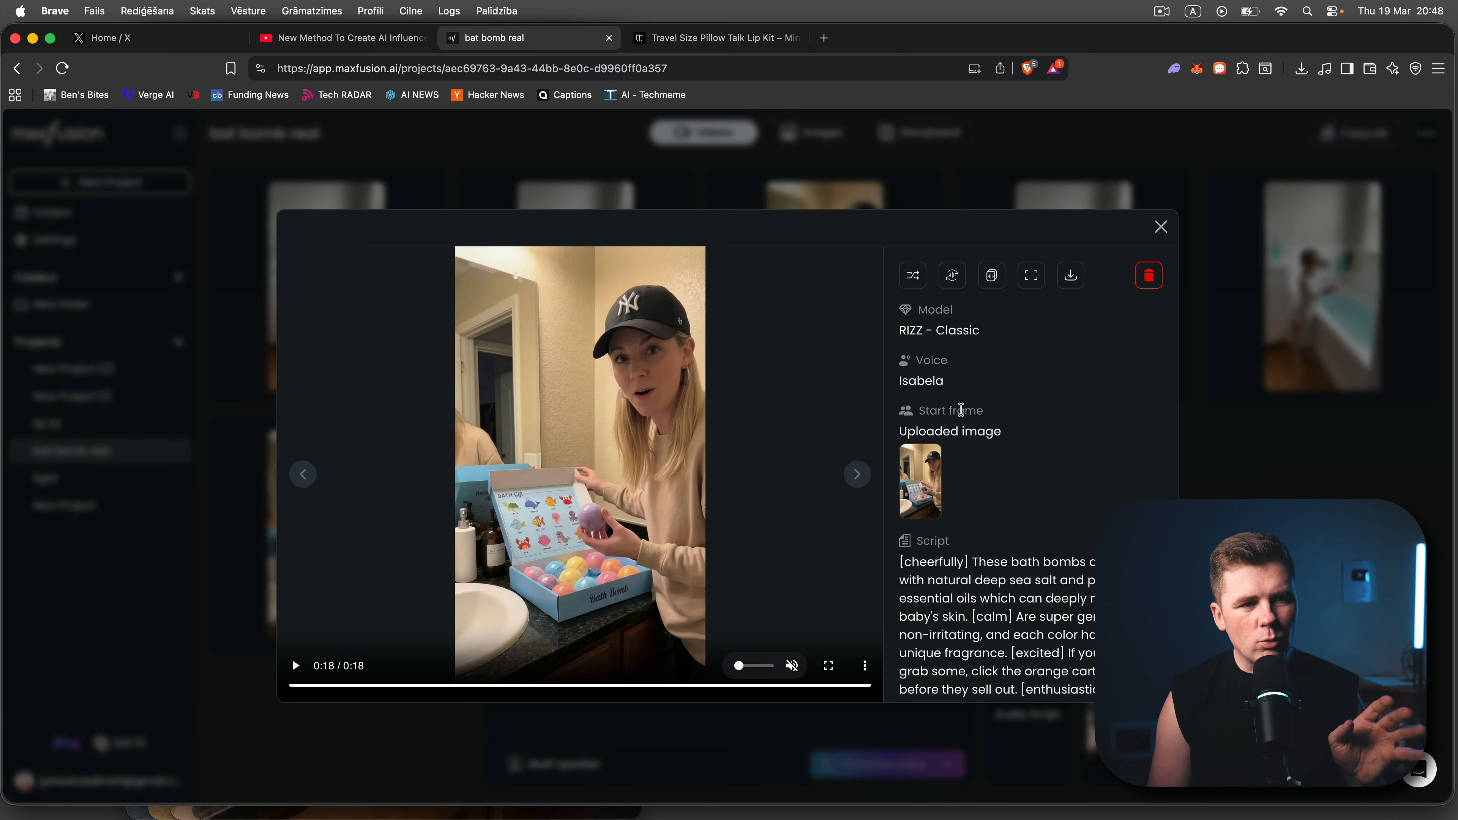
{"action": "scroll", "coordinate": [918, 358], "scroll_direction": "down", "scroll_amount": 3}
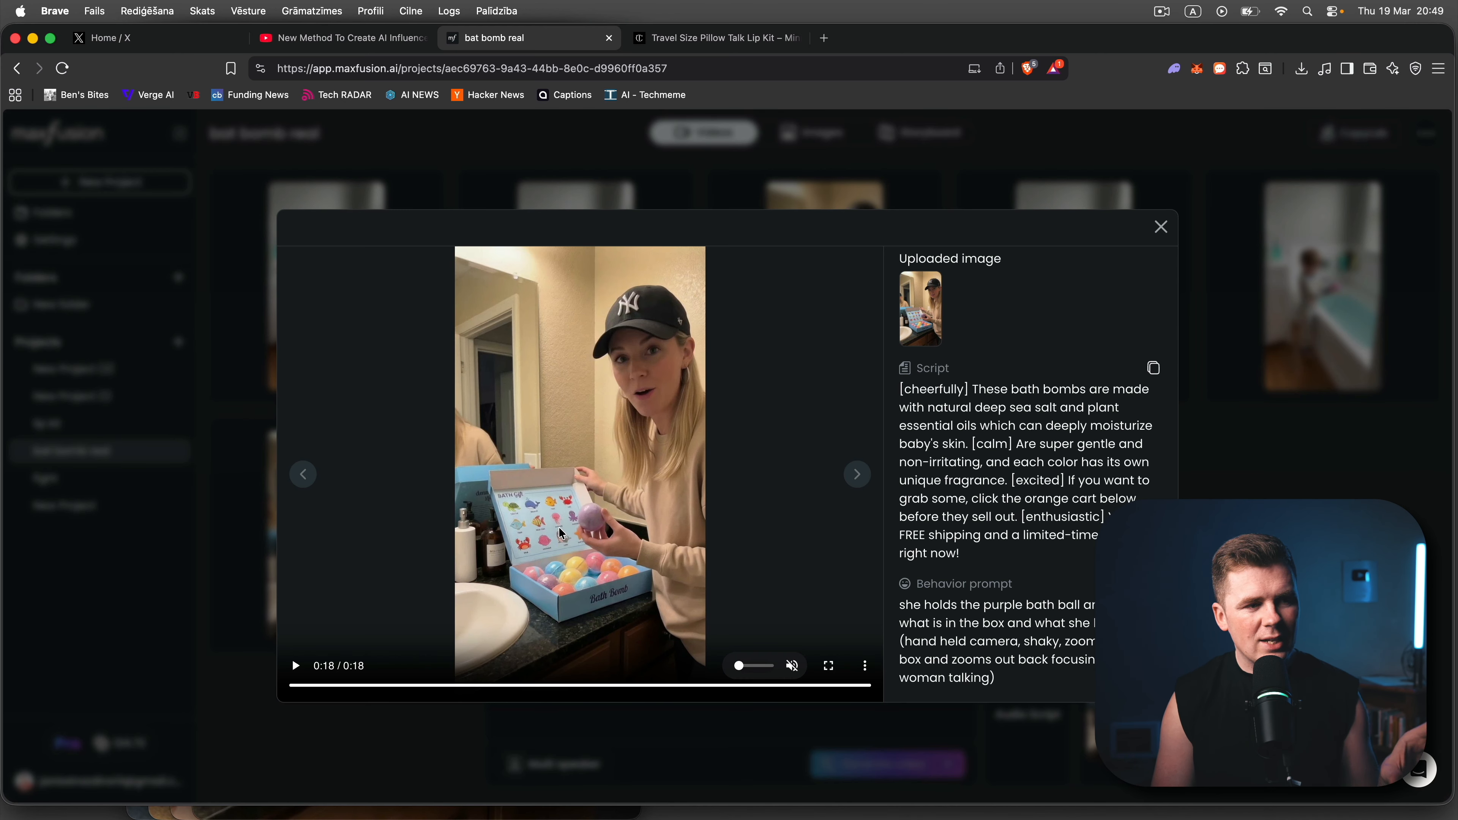
- Replay the Kling 3.0 Pro video of the toddler dropping the bath bomb into the tub with sound
{"action": "left_click", "coordinate": [294, 669]}
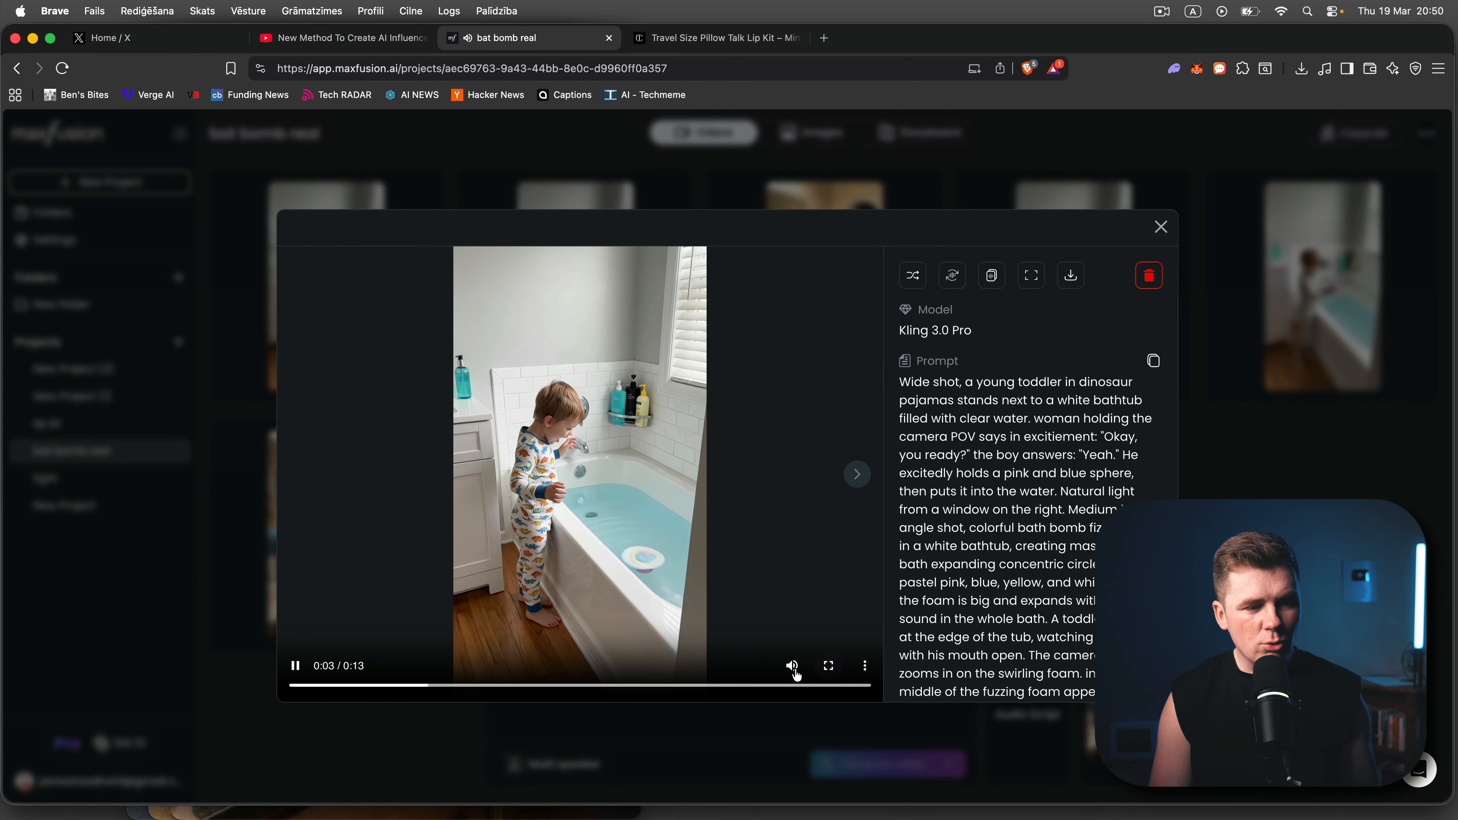
{"action": "left_click", "coordinate": [795, 672]}
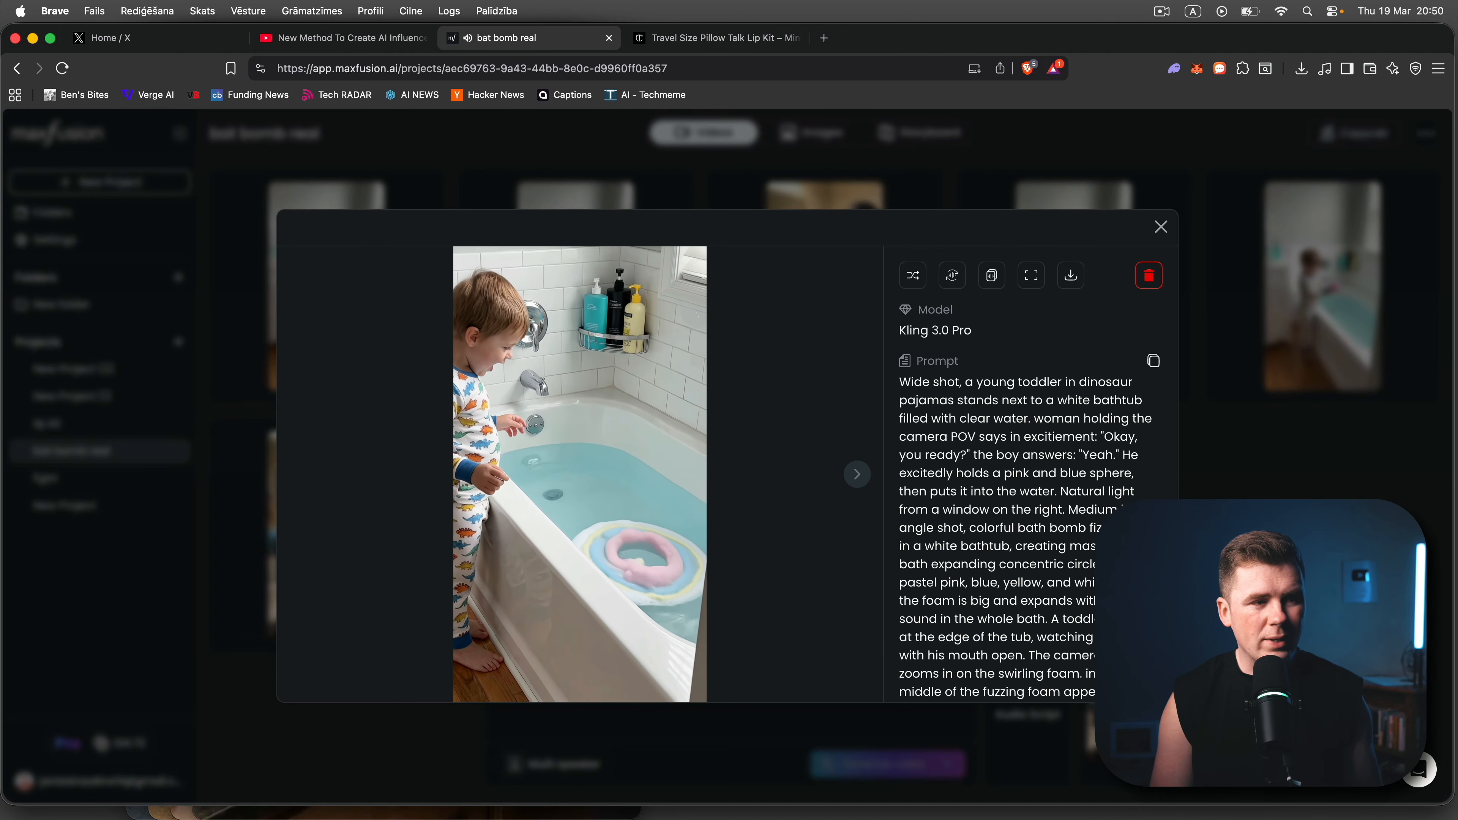